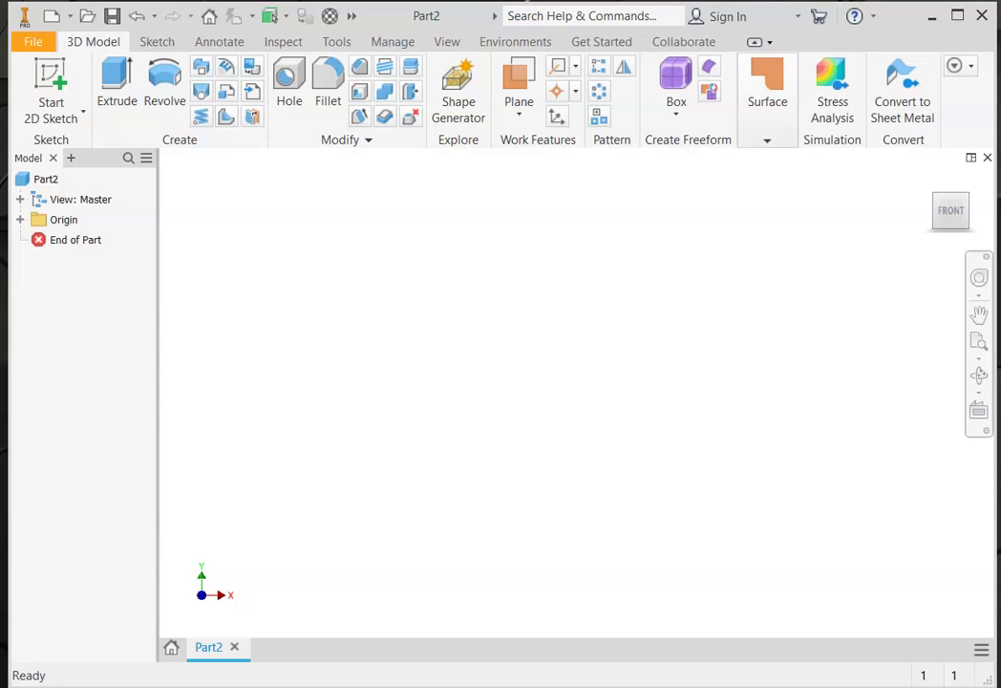
# - Launch a new 2D sketch in Part2 so the origin planes appear for picking
pyautogui.click(38, 43)
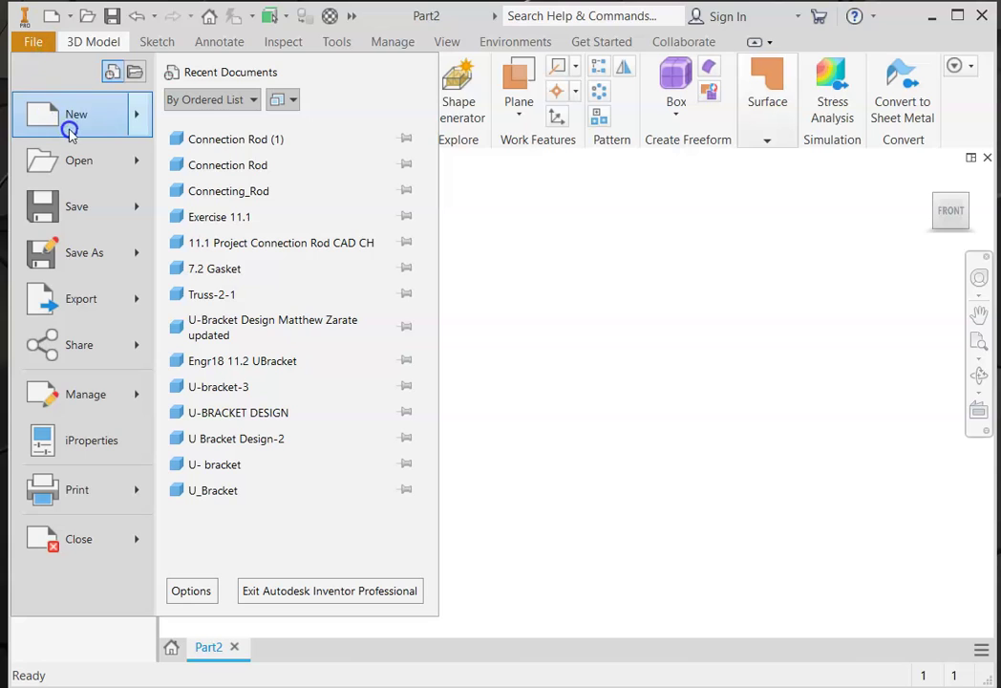
pyautogui.click(540, 291)
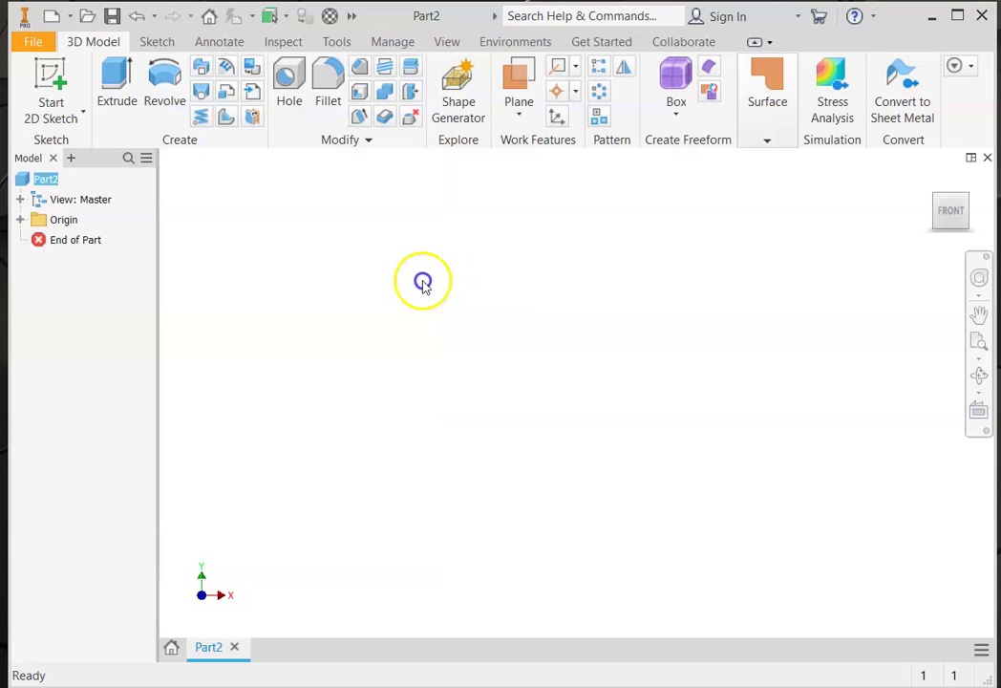
pyautogui.click(80, 114)
pyautogui.click(67, 148)
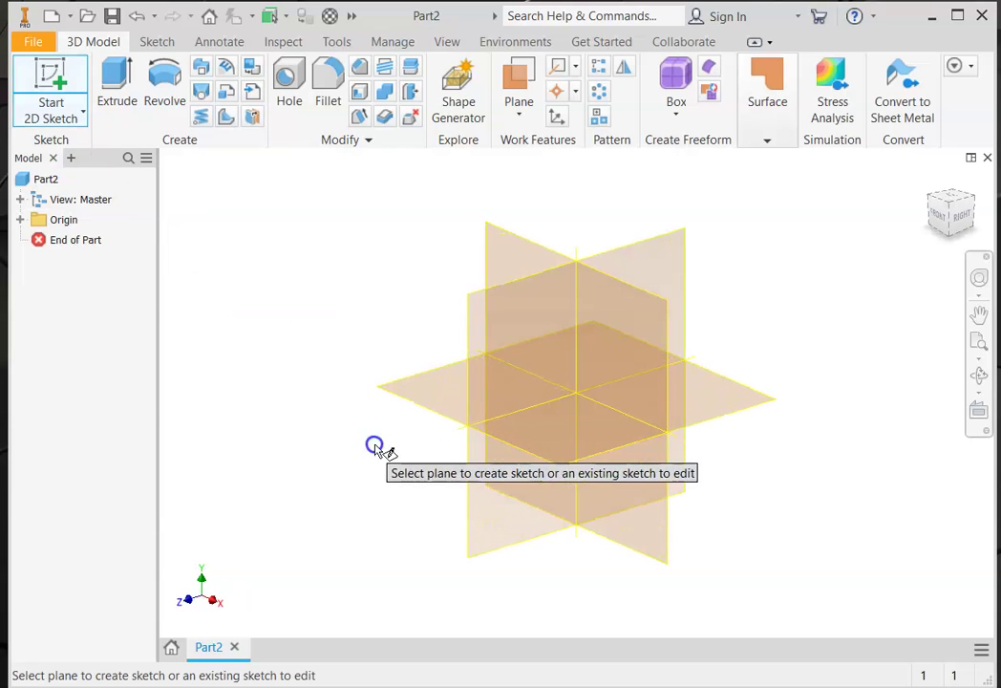
# - On the XZ plane, draw a center-point circle centred on the sketch origin
pyautogui.click(735, 393)
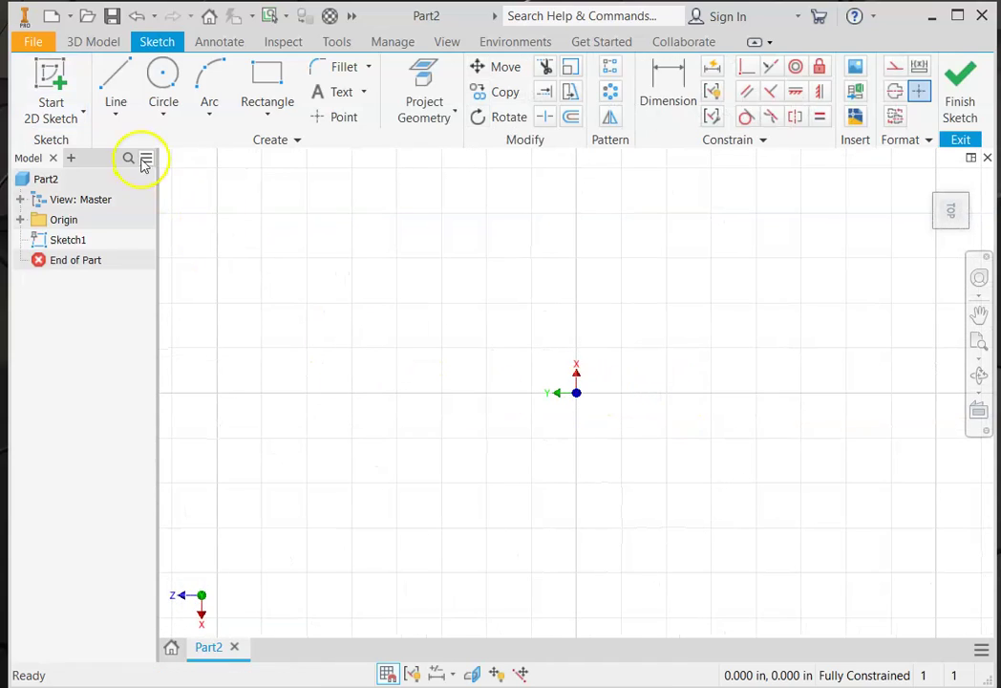
pyautogui.click(162, 115)
pyautogui.click(172, 145)
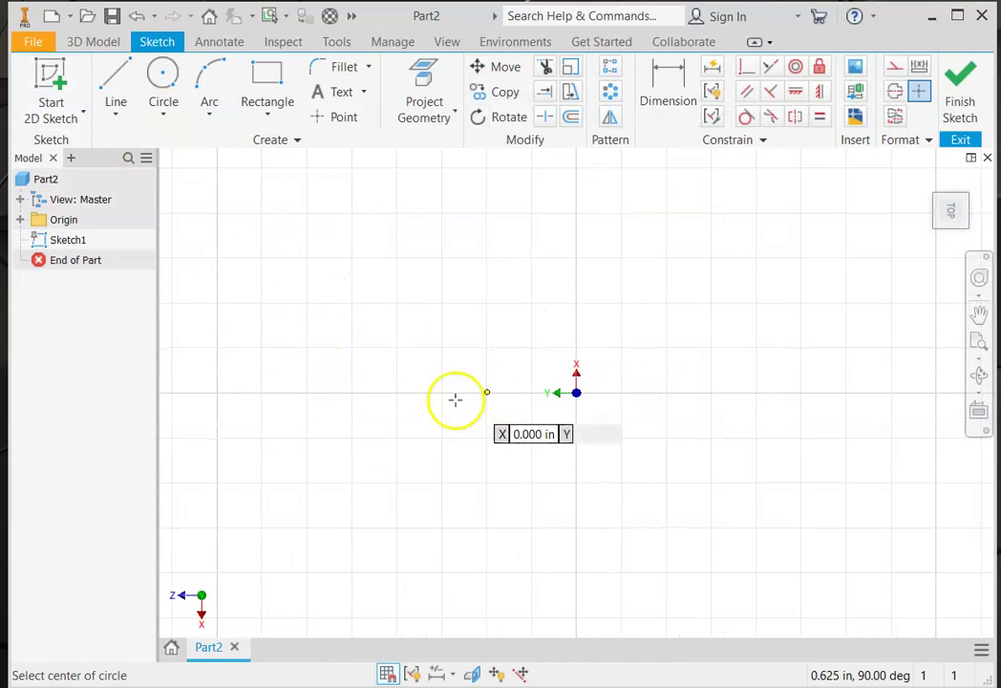
pyautogui.click(576, 393)
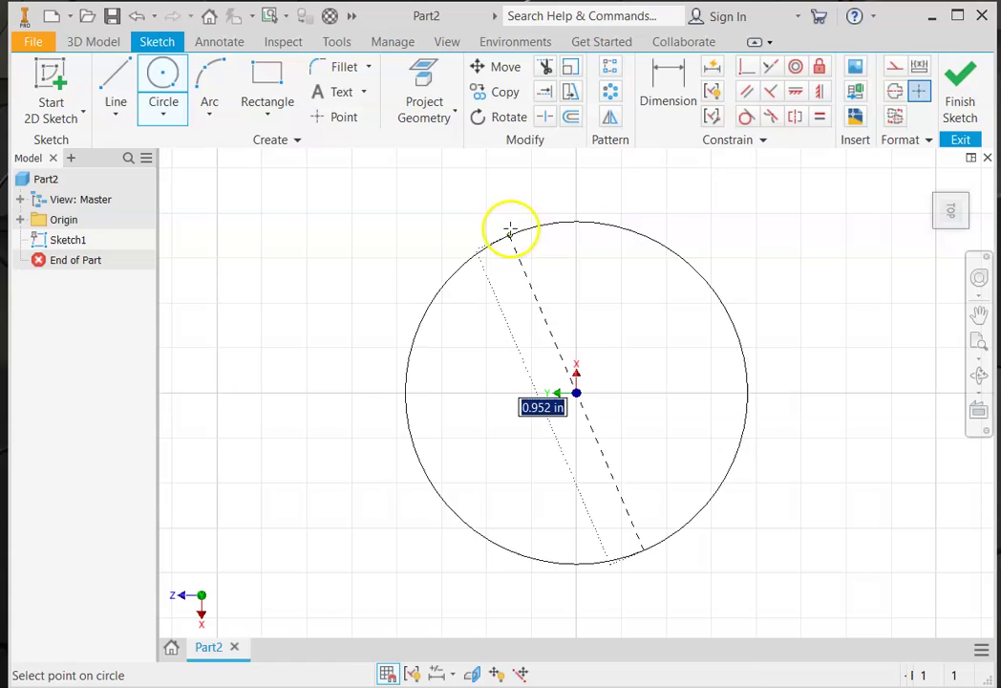
pyautogui.click(442, 206)
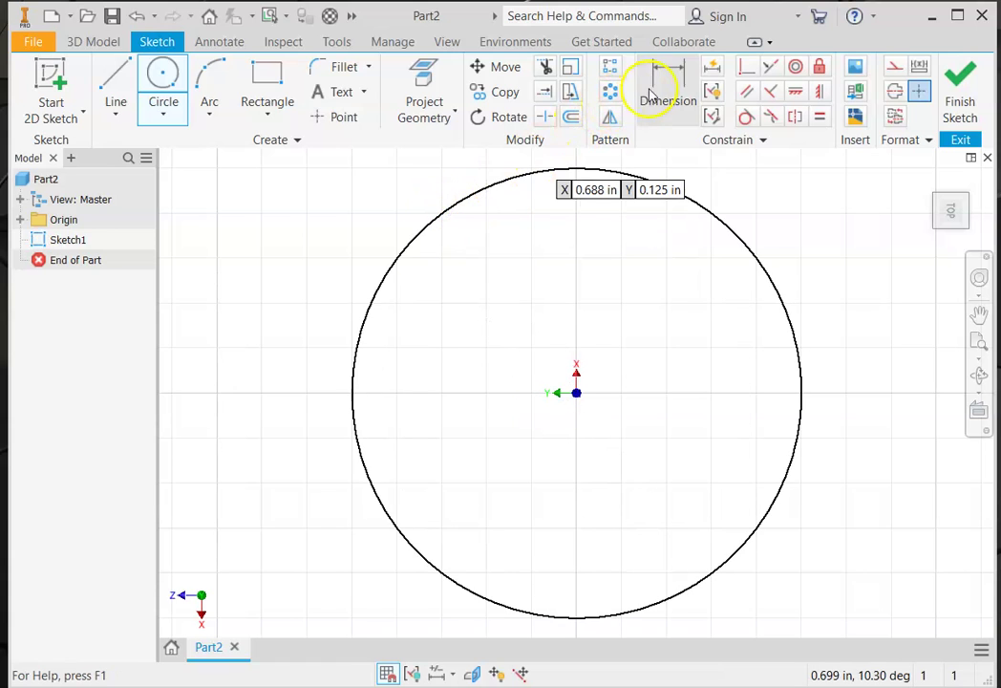
# - Dimension the circle's diameter to 2 in
pyautogui.press('d')
pyautogui.click(464, 217)
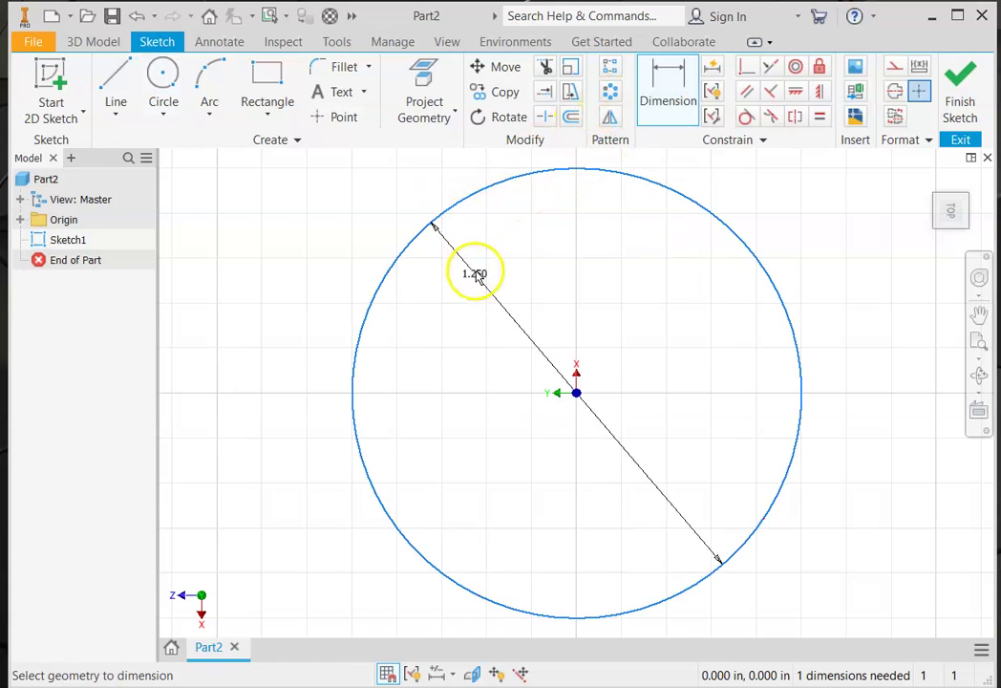
pyautogui.click(477, 294)
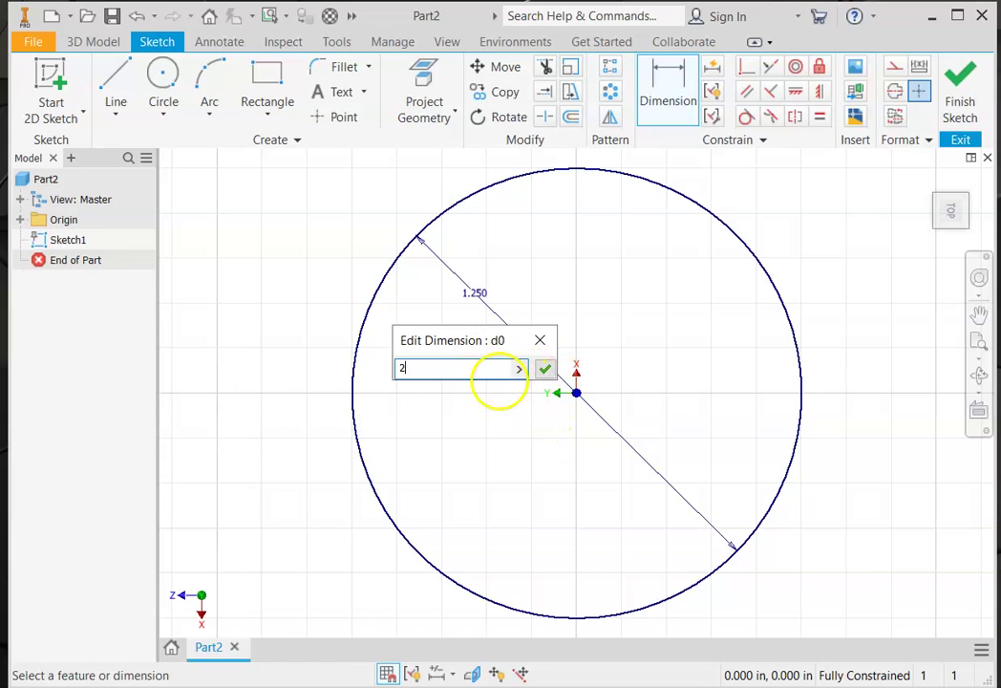
pyautogui.write('2')
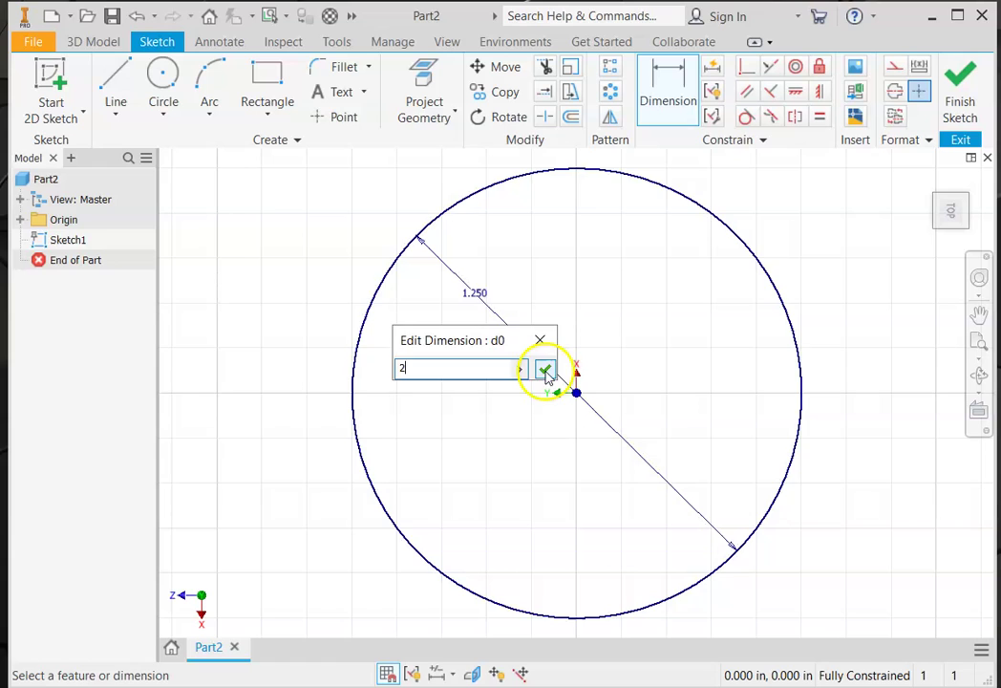
pyautogui.click(544, 370)
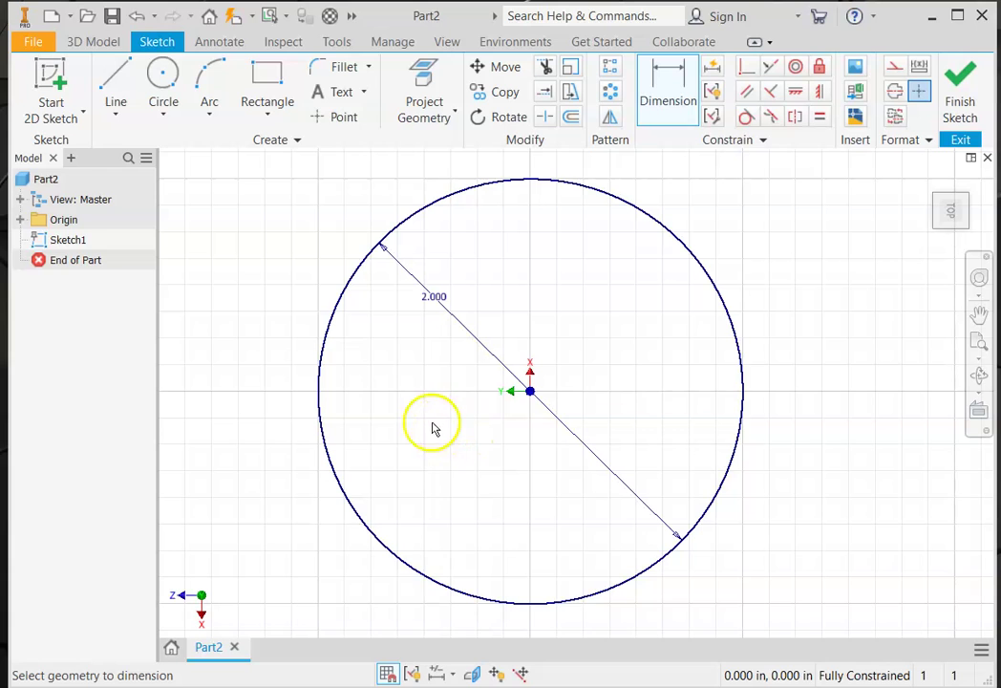
# - Draw a two-point rectangle to the right, its first corner snapped onto the circle's edge
pyautogui.scroll(4, 380, 214)
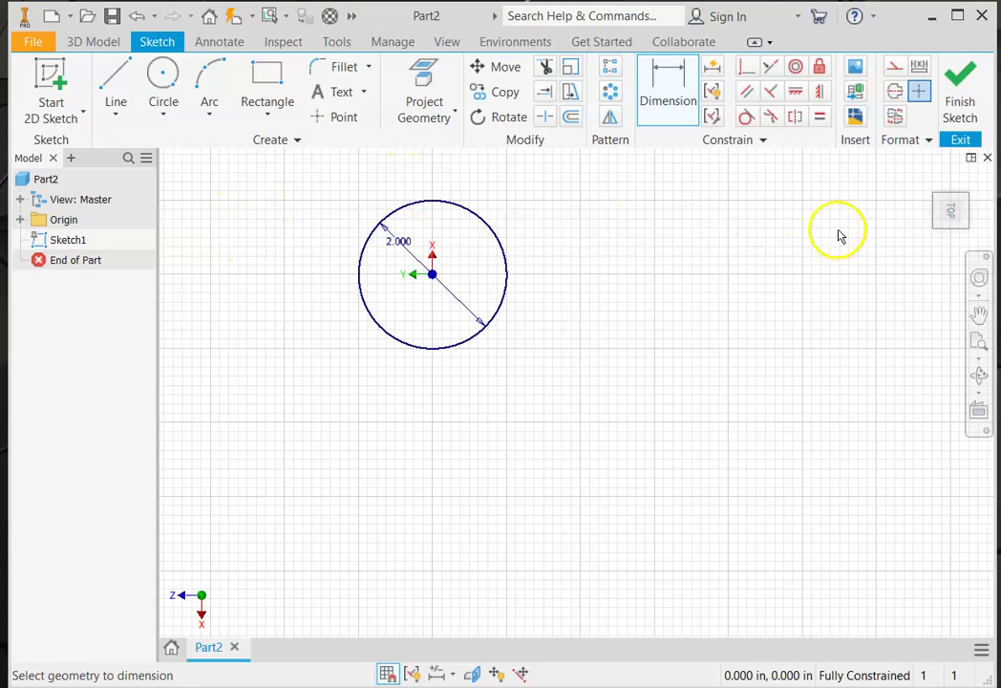
pyautogui.click(929, 181)
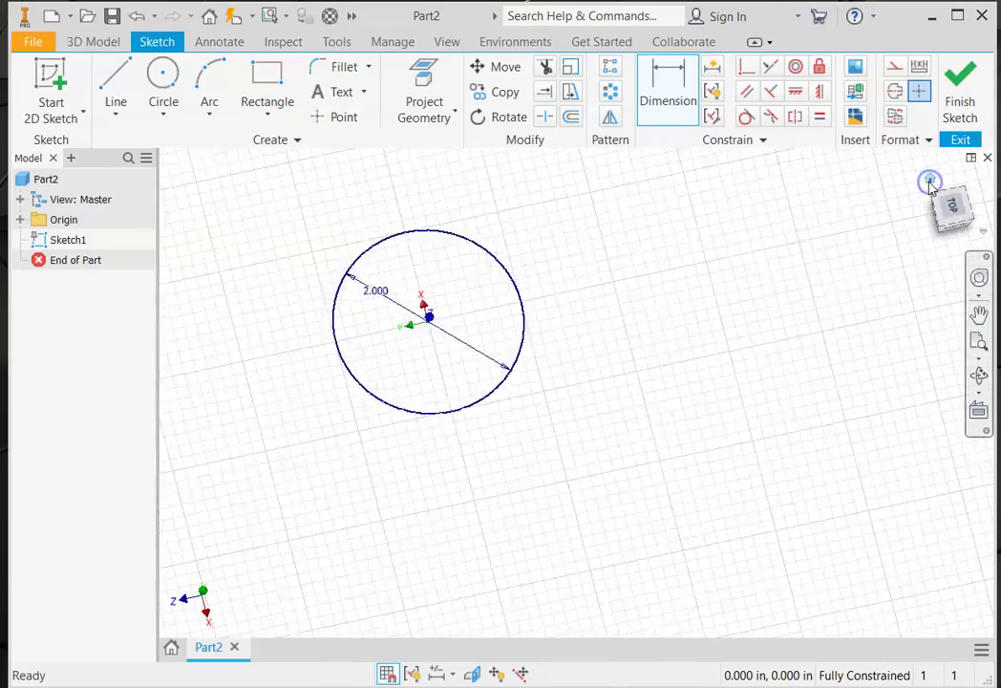
pyautogui.moveTo(562, 421); pyautogui.dragTo(357, 384, button='middle')
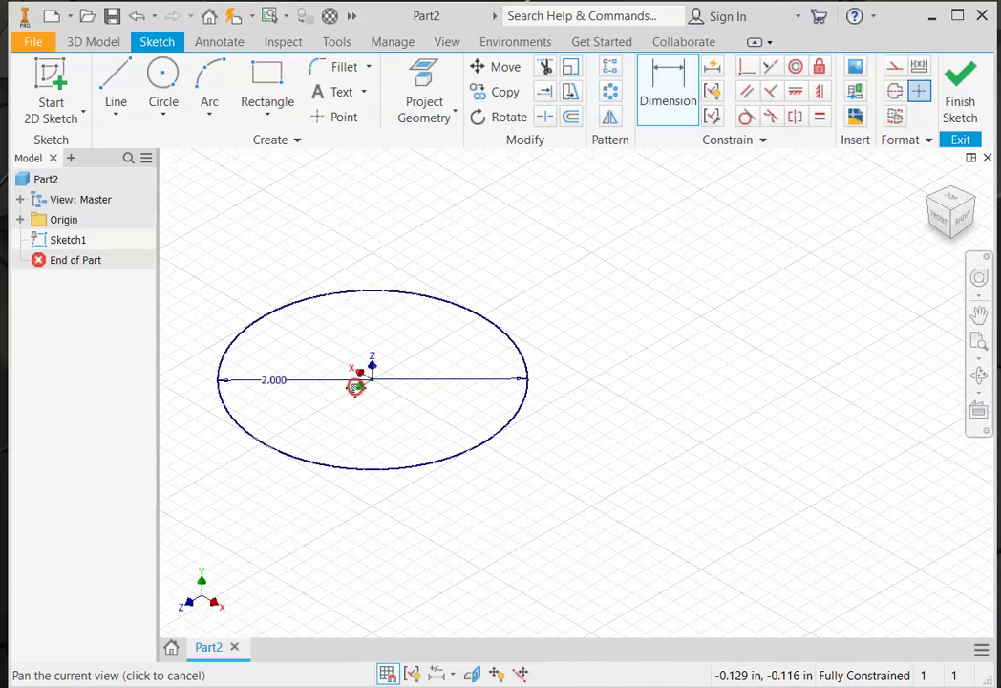
pyautogui.click(264, 105)
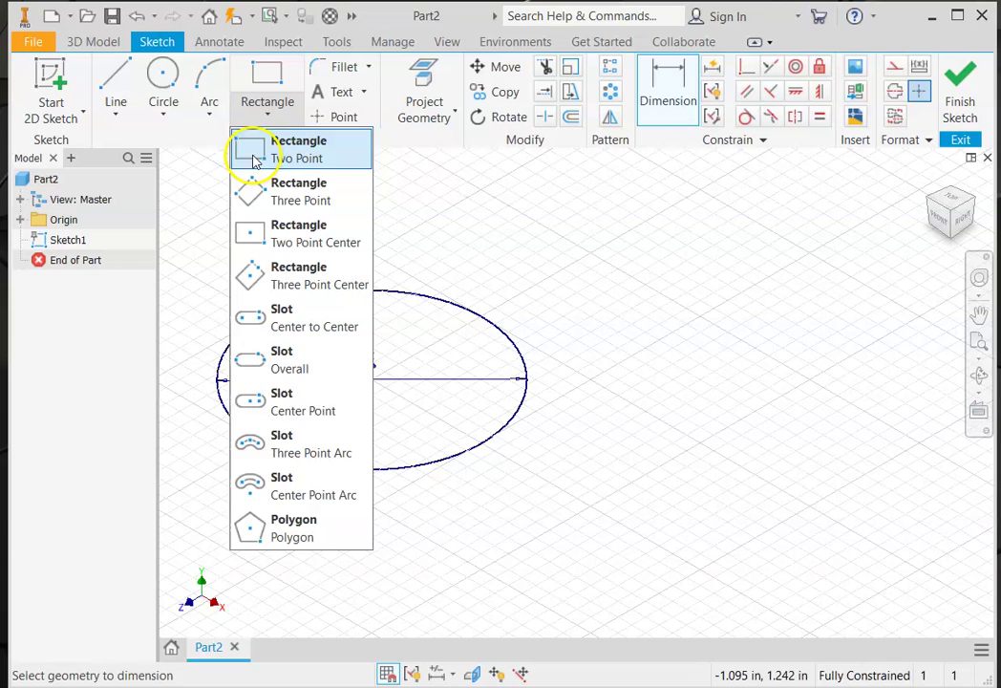
pyautogui.click(239, 148)
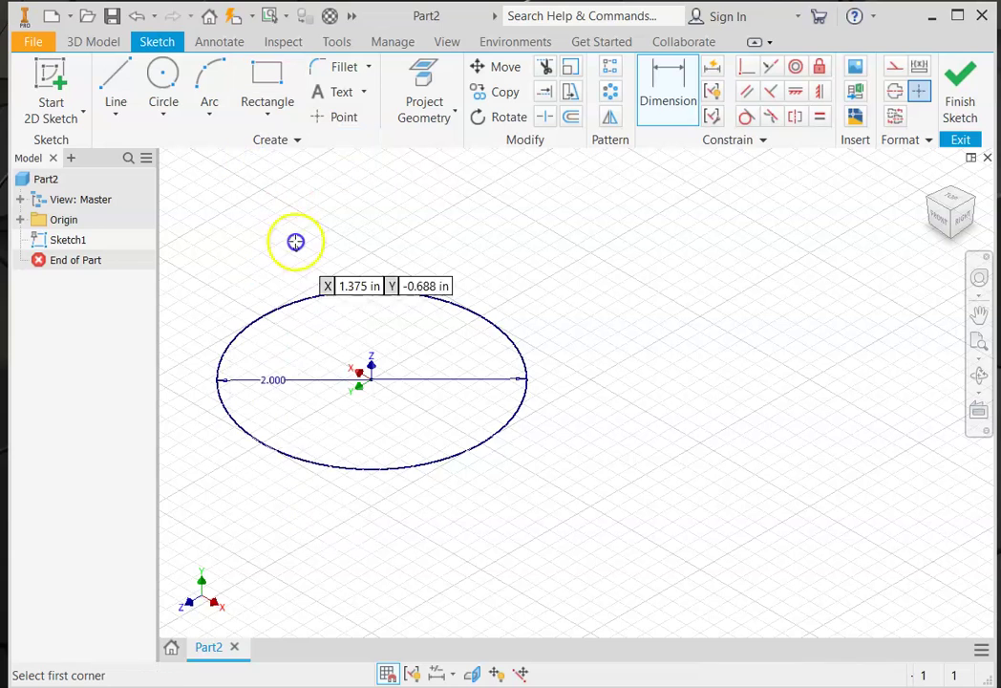
pyautogui.click(265, 445)
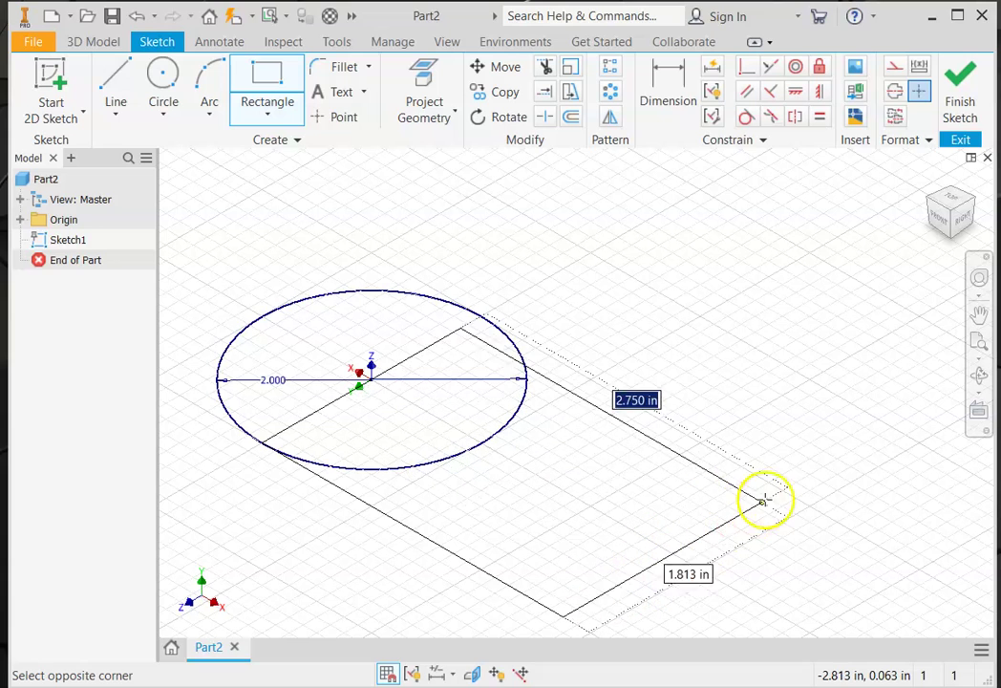
pyautogui.click(727, 459)
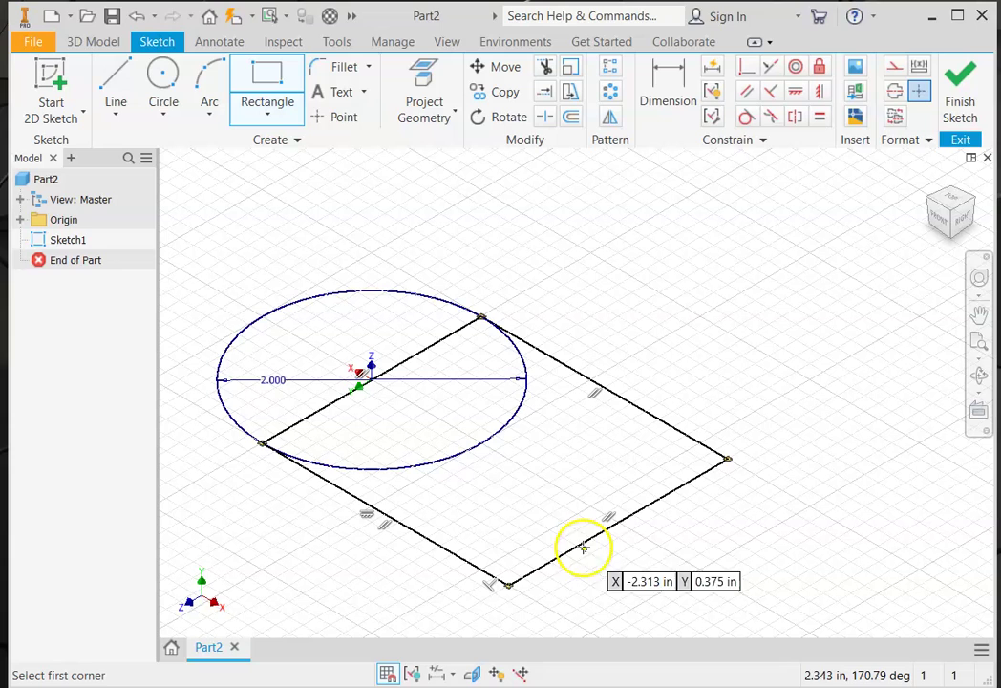
# - Make the rectangle's upper edge tangent to the 2 in circle
pyautogui.click(747, 120)
pyautogui.click(532, 351)
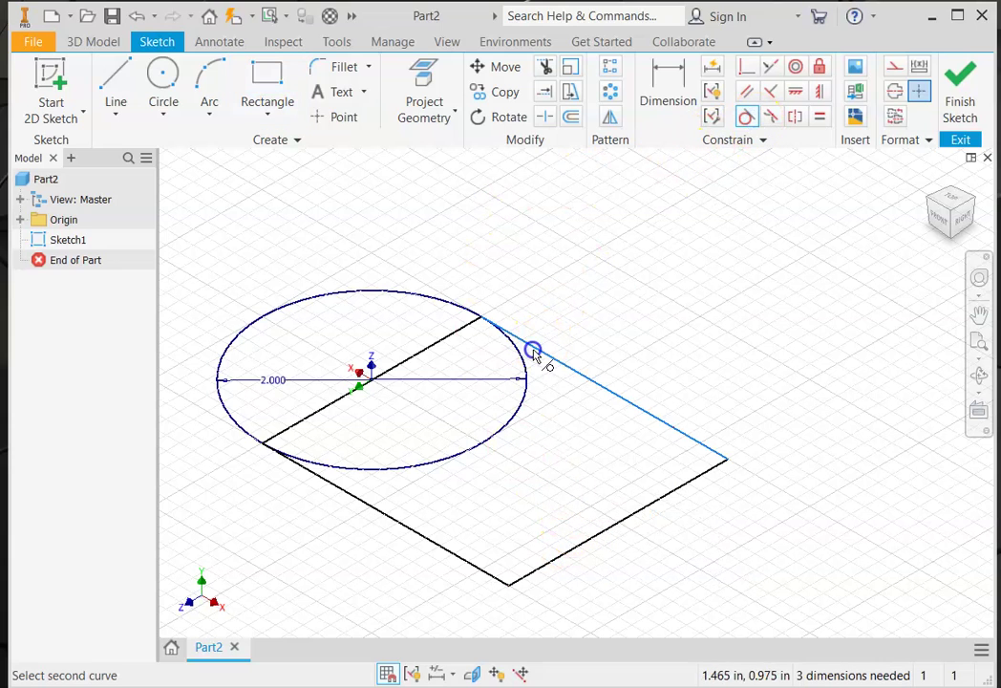
pyautogui.click(523, 355)
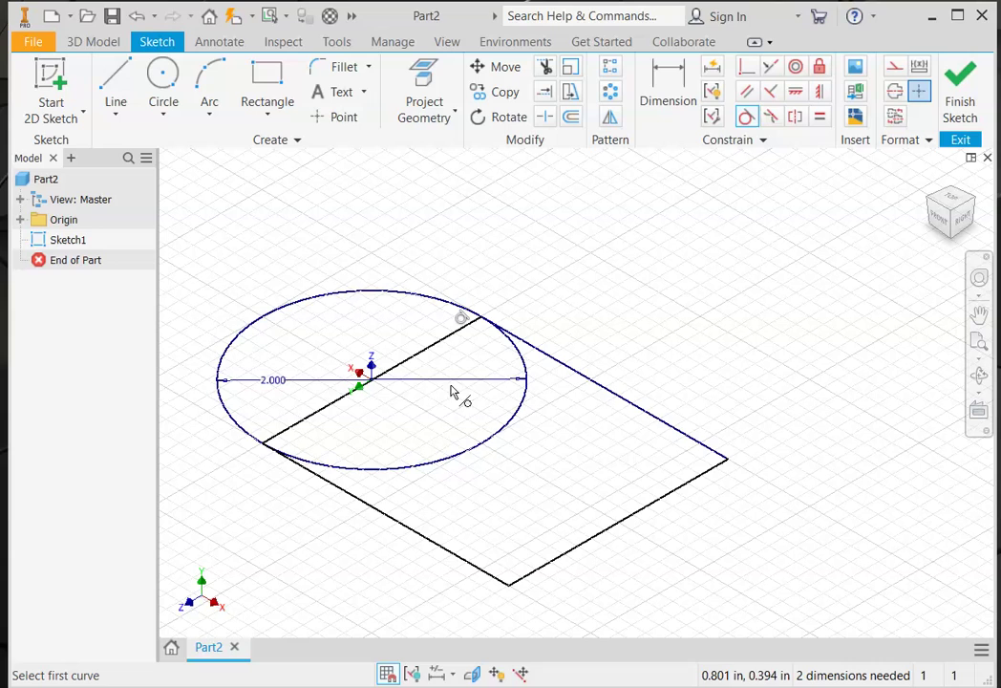
pyautogui.click(340, 490)
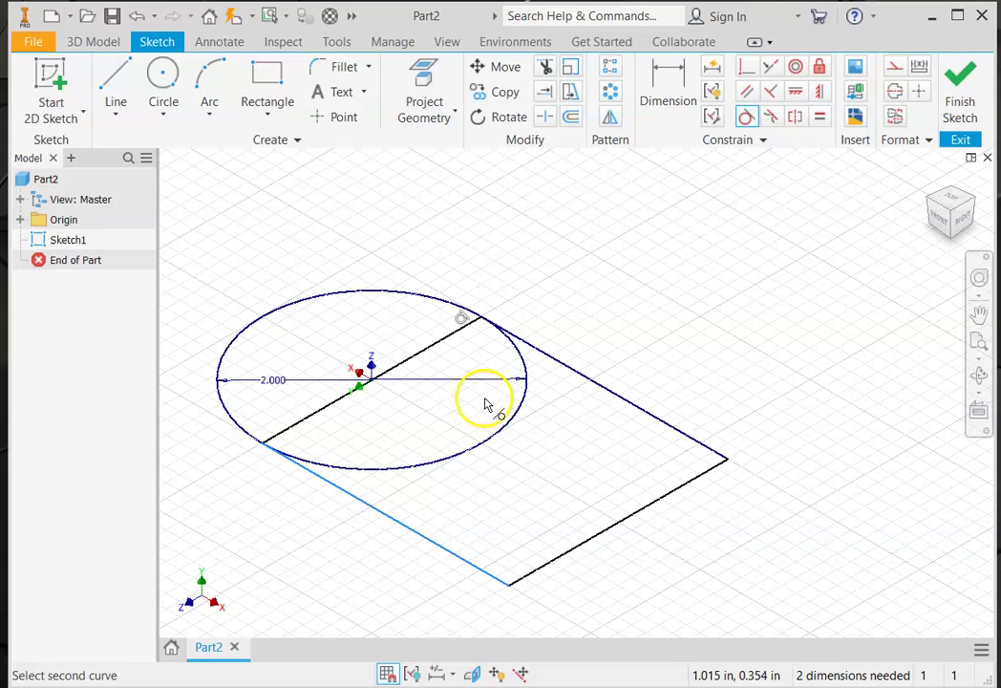
pyautogui.press('Escape')
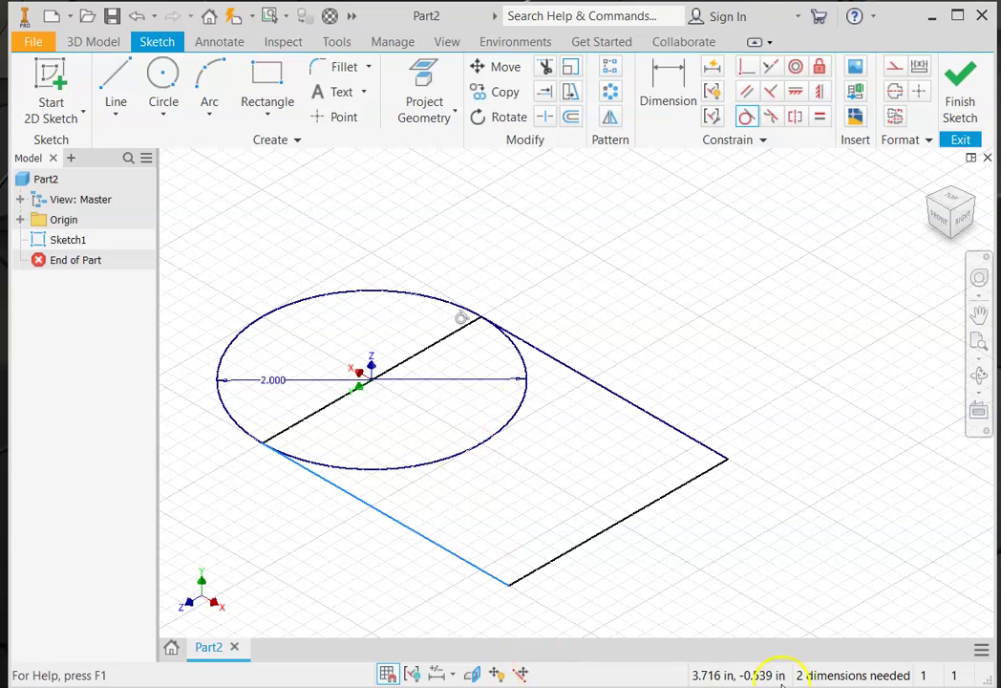
# - Dimension the rectangle's upper edge, changing its length from 2.250 to 2.5 in
pyautogui.click(690, 78)
pyautogui.click(599, 385)
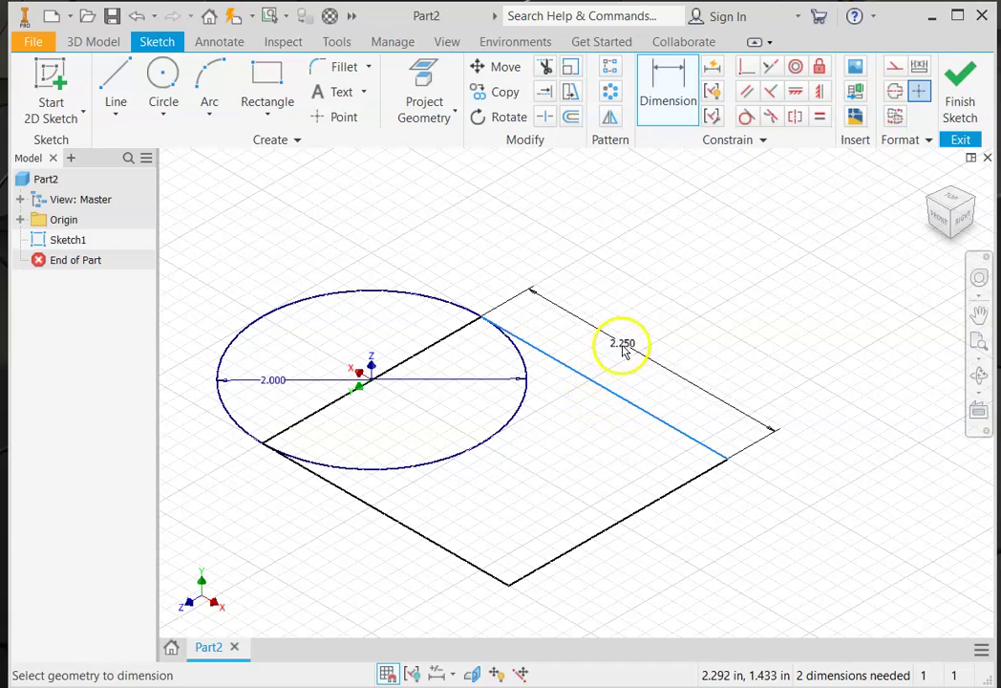
pyautogui.click(629, 336)
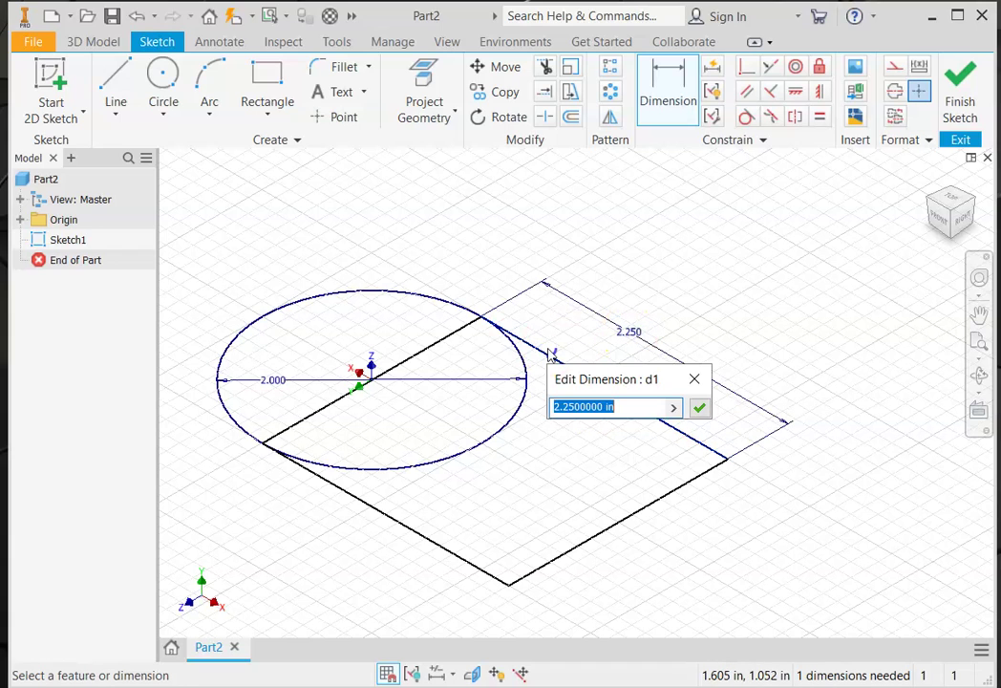
pyautogui.click(631, 405)
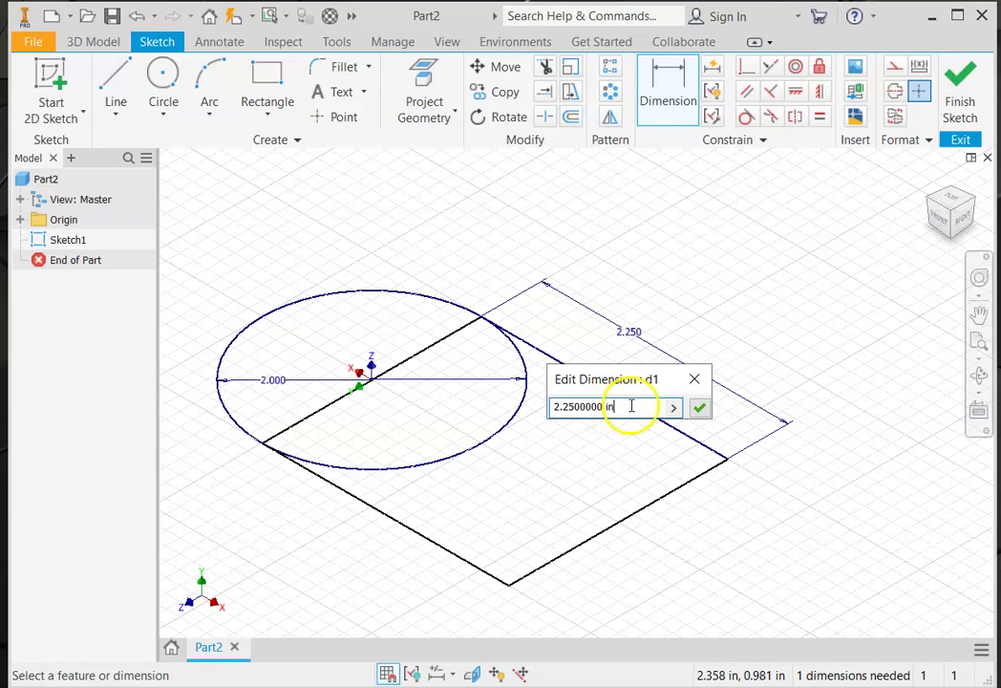
pyautogui.moveTo(631, 405); pyautogui.dragTo(509, 402)
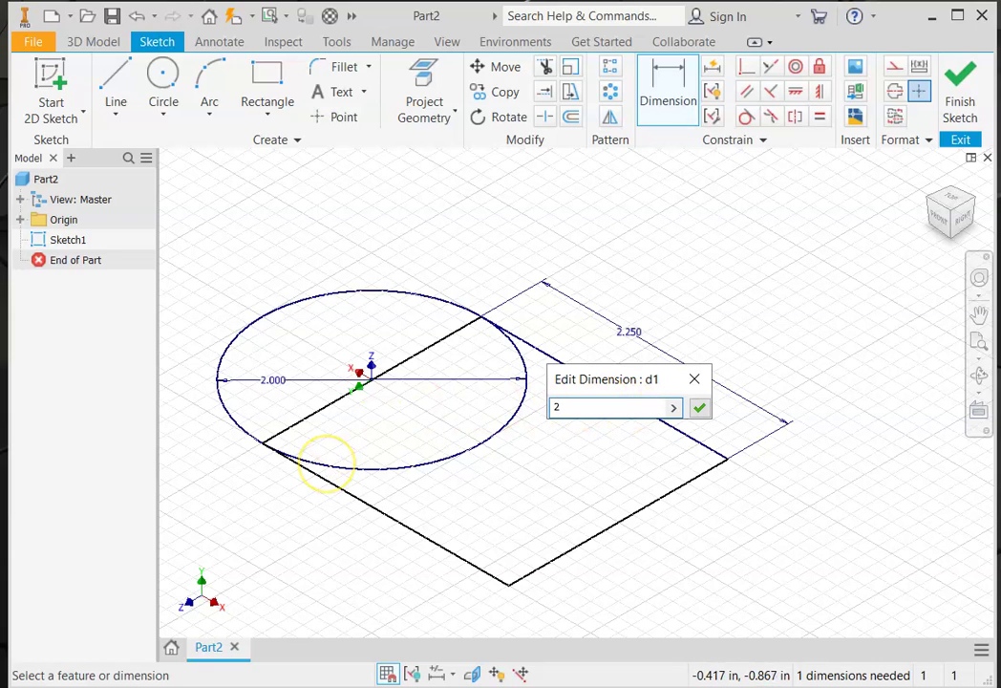
pyautogui.write('2.5')
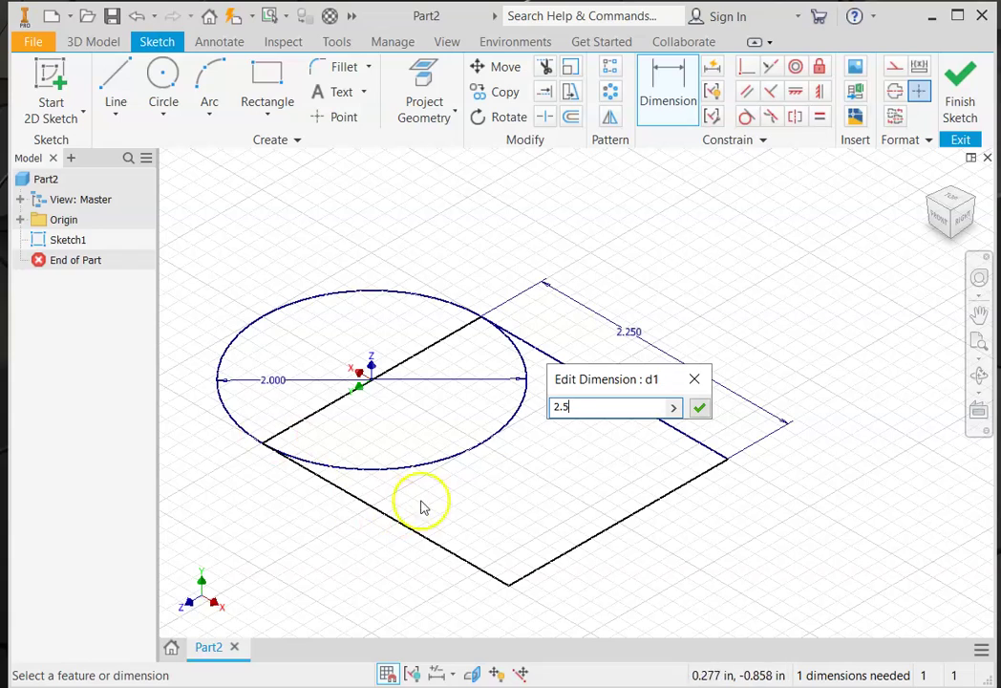
pyautogui.click(699, 407)
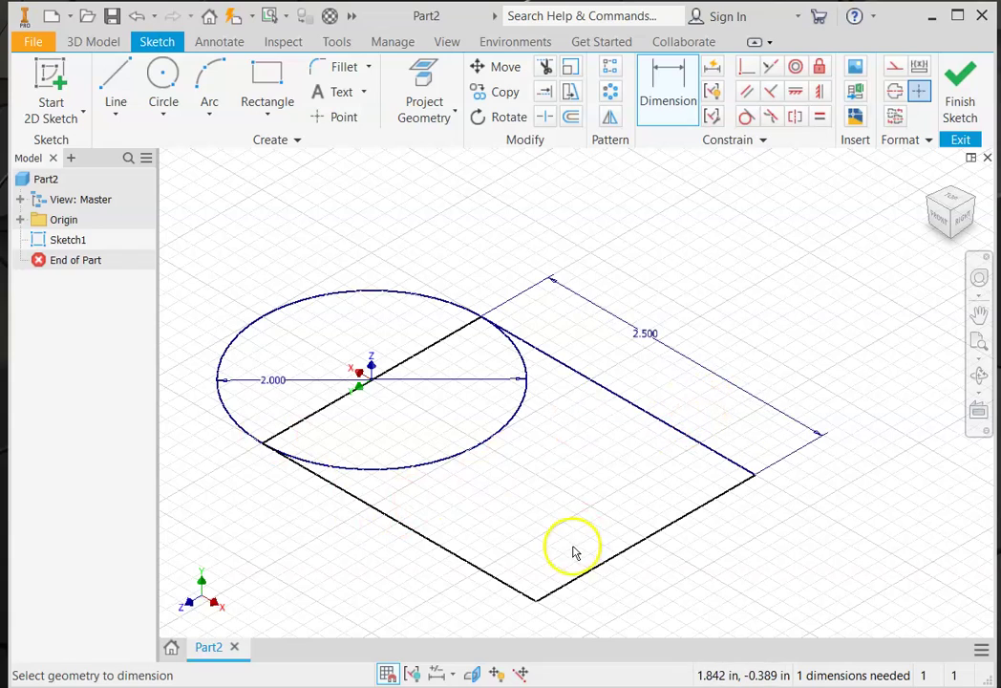
pyautogui.scroll(-3, 564, 547)
pyautogui.scroll(4, 438, 497)
pyautogui.moveTo(503, 483); pyautogui.dragTo(510, 362, button='middle')
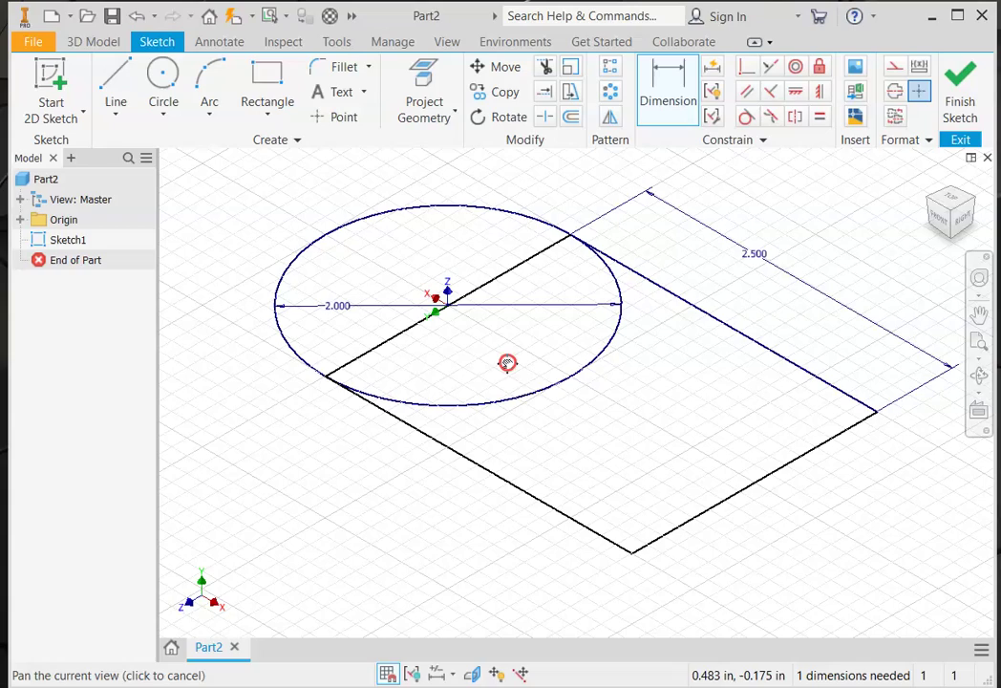
# - In top view, make the circle tangent to the rectangle's bottom edge
pyautogui.click(951, 196)
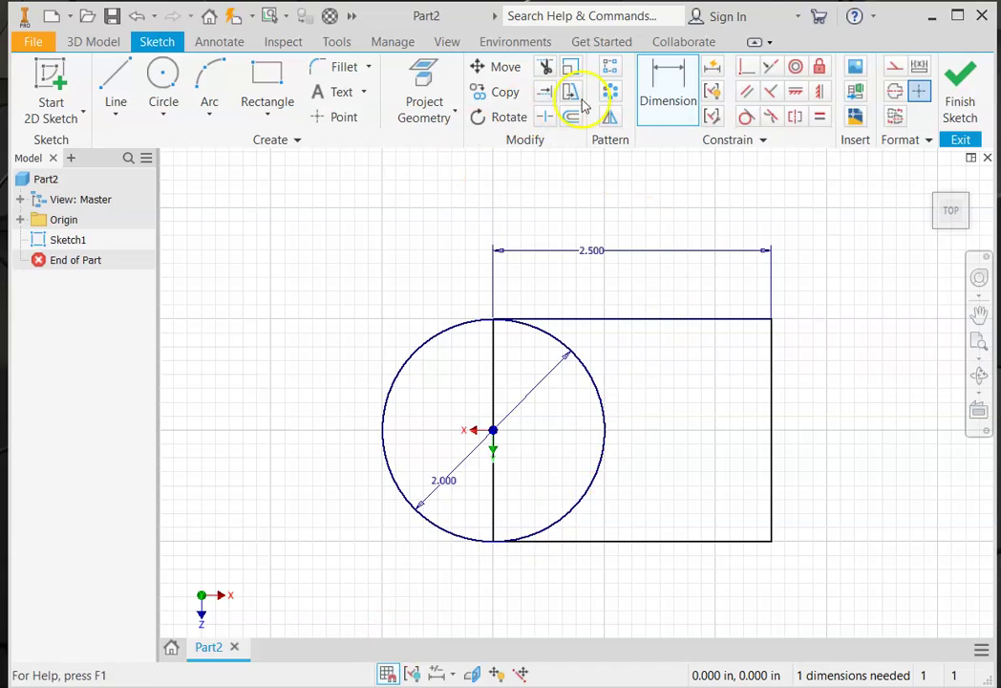
pyautogui.click(745, 116)
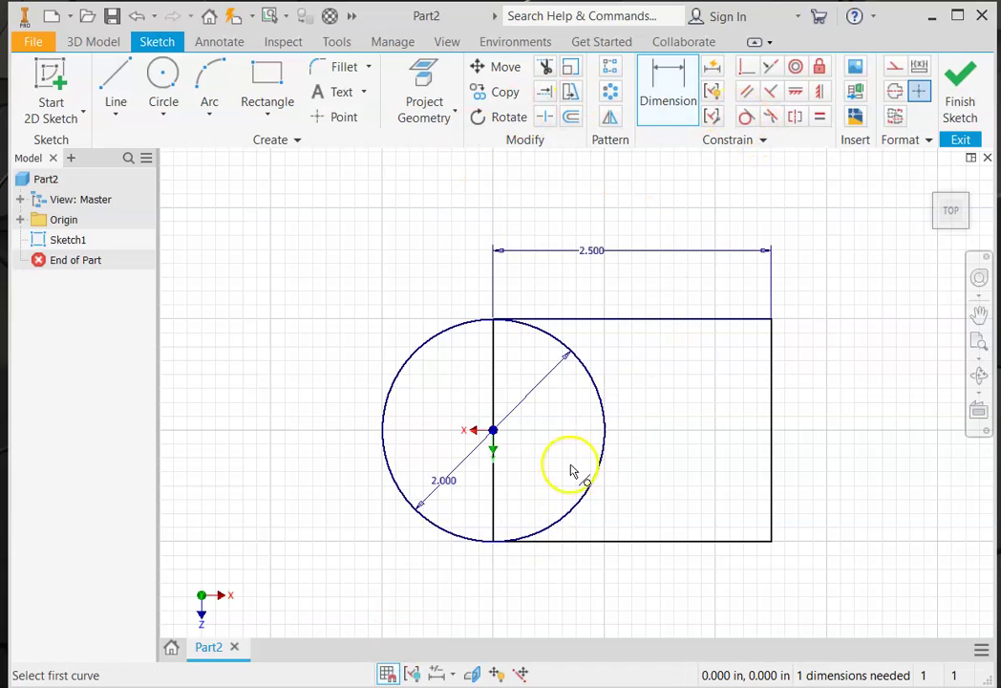
pyautogui.click(564, 542)
pyautogui.click(564, 535)
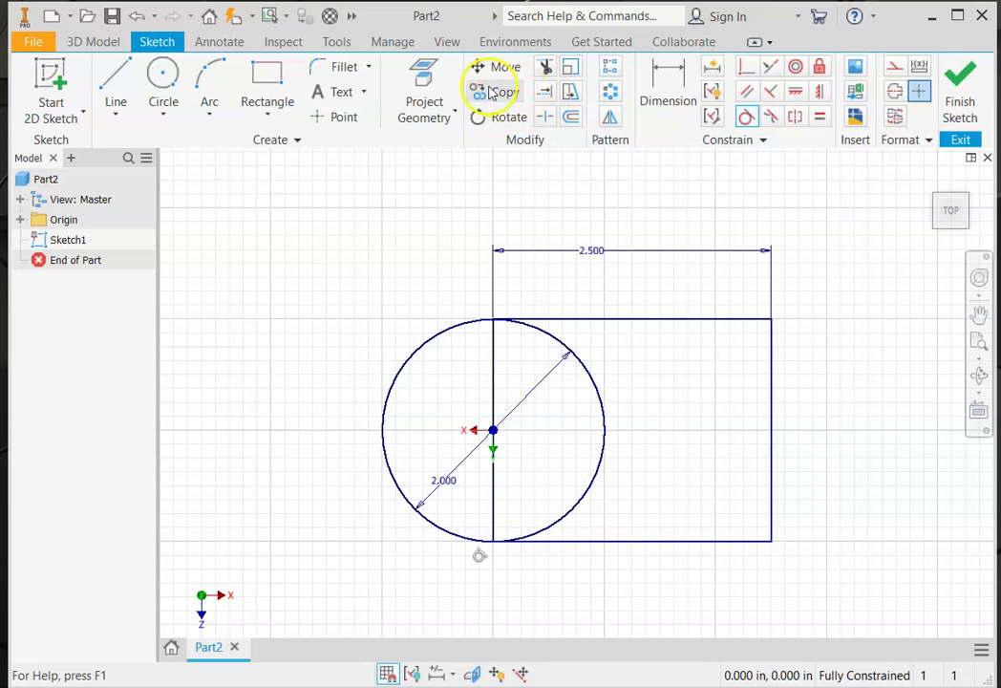
# - Trim away the circle's arc inside the rectangle and finish Sketch1
pyautogui.click(544, 67)
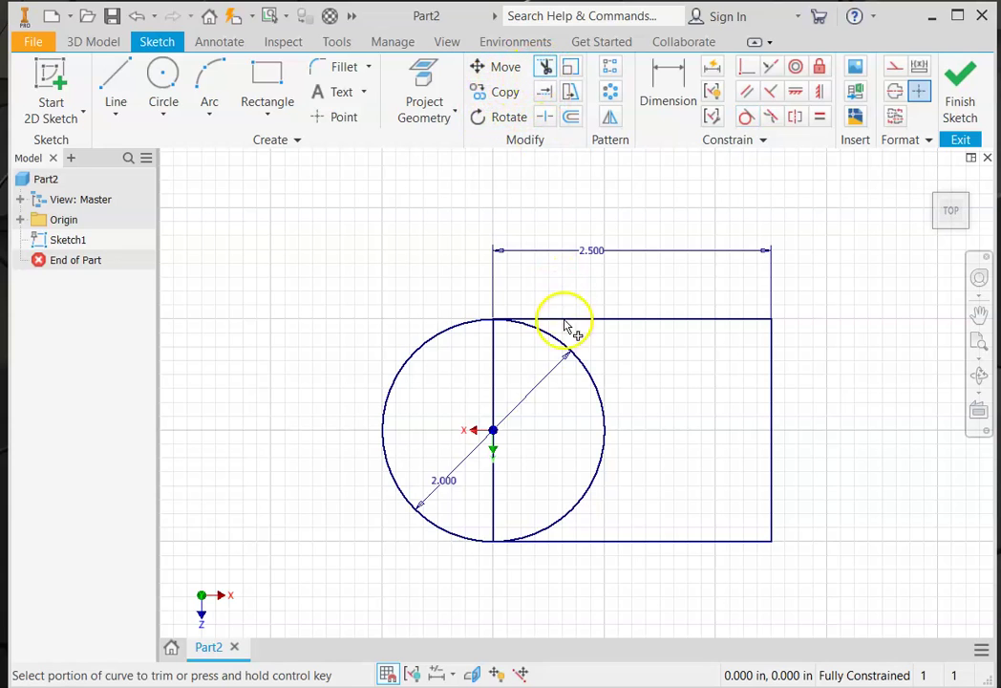
pyautogui.click(584, 364)
pyautogui.click(501, 400)
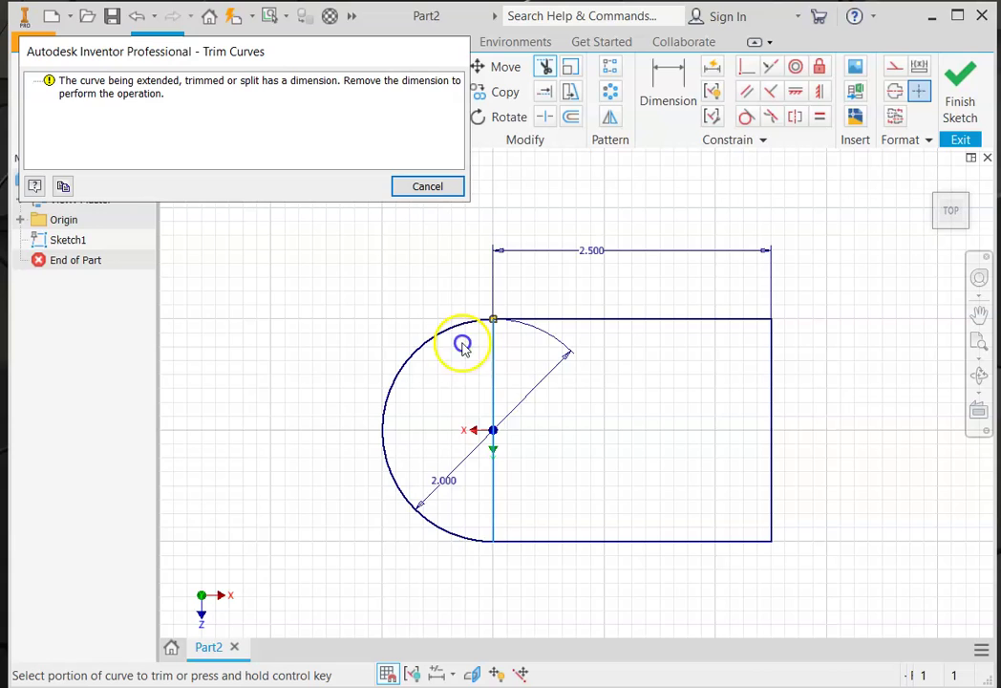
pyautogui.click(426, 185)
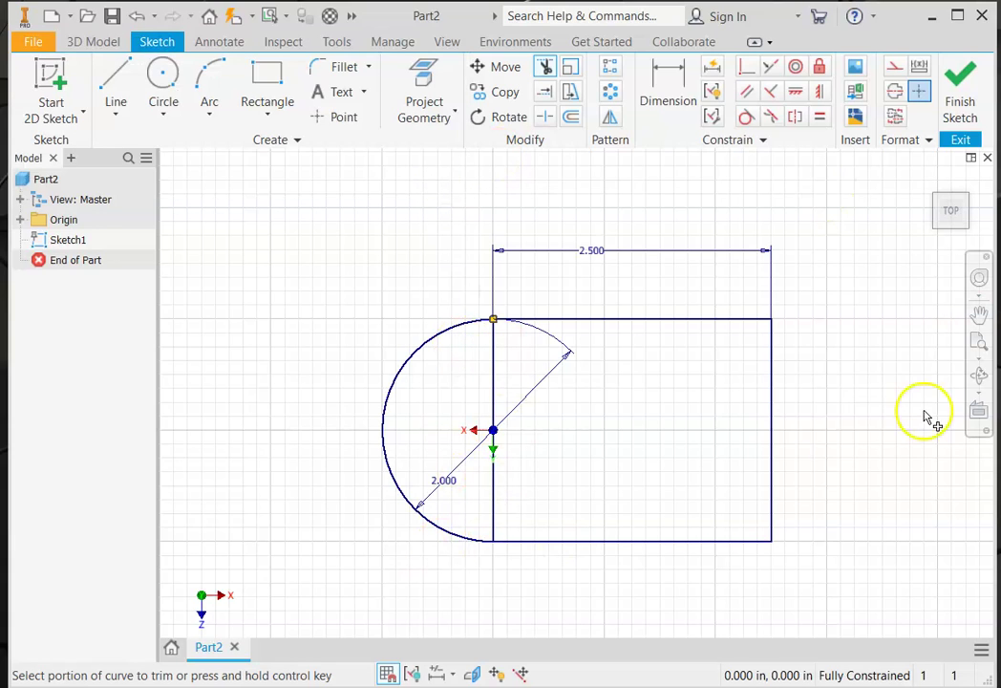
pyautogui.press('Escape')
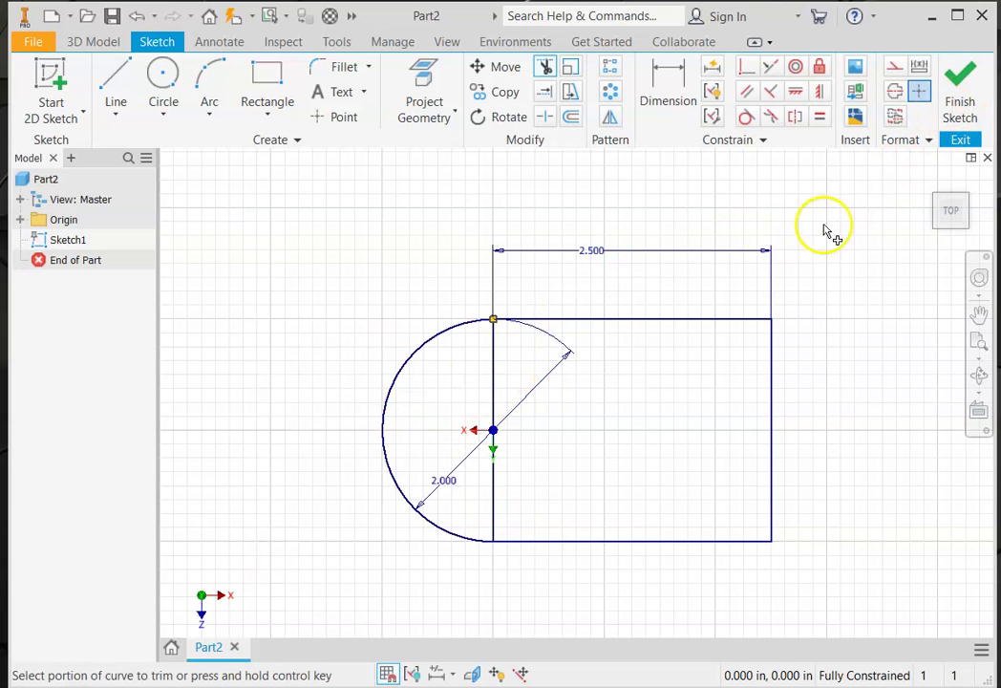
pyautogui.click(960, 115)
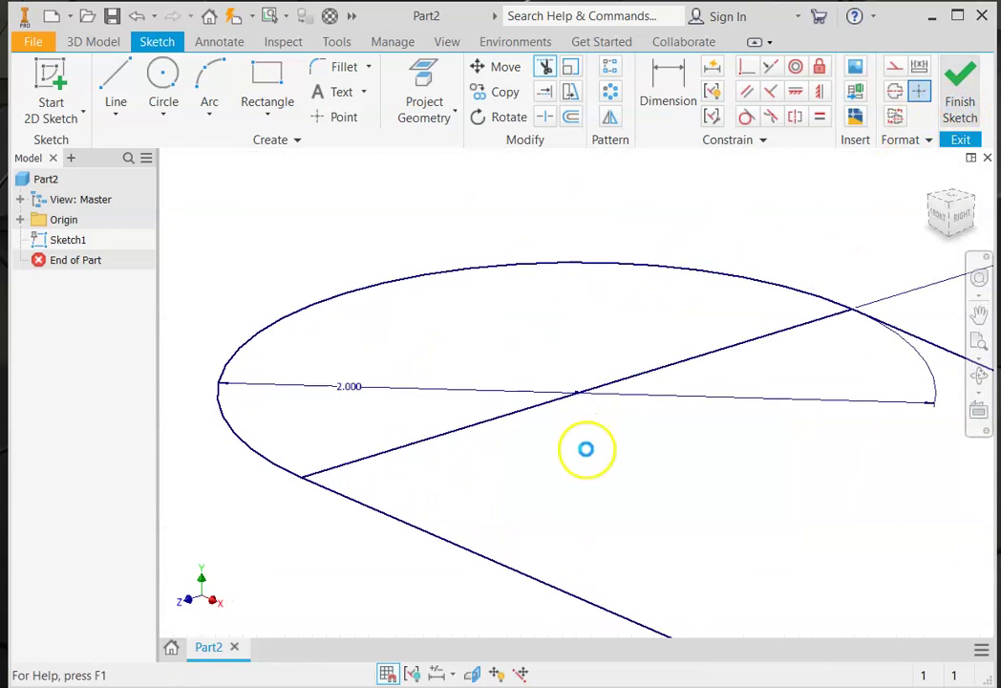
# - Extrude both the half-disk and rectangle profiles 0.35 in as Extrusion1
pyautogui.moveTo(621, 477); pyautogui.dragTo(398, 422, button='middle')
pyautogui.scroll(3, 397, 422)
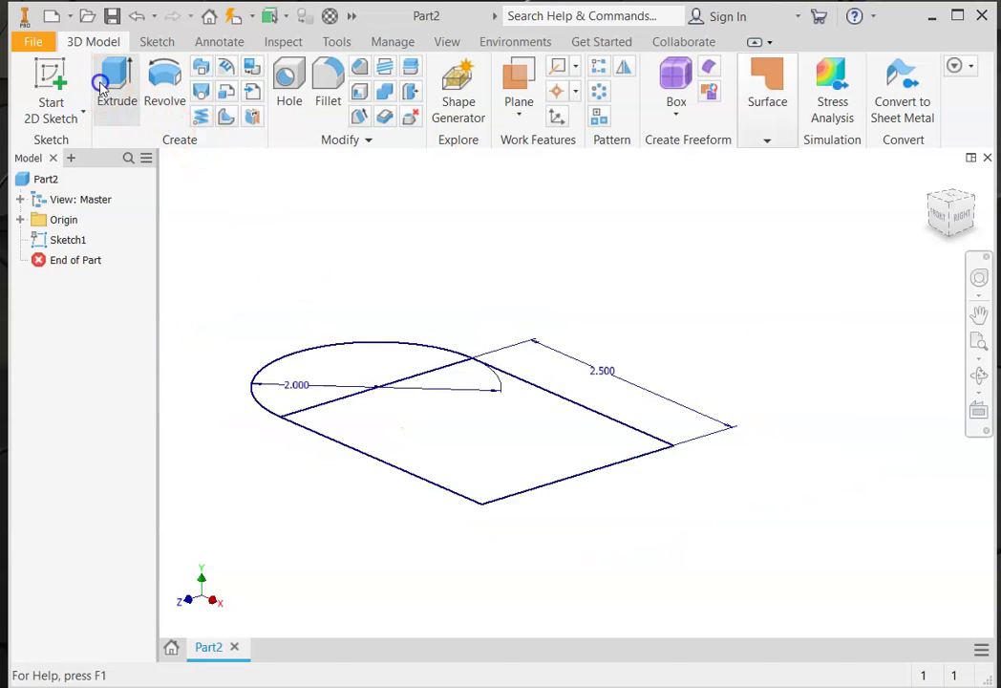
pyautogui.click(100, 81)
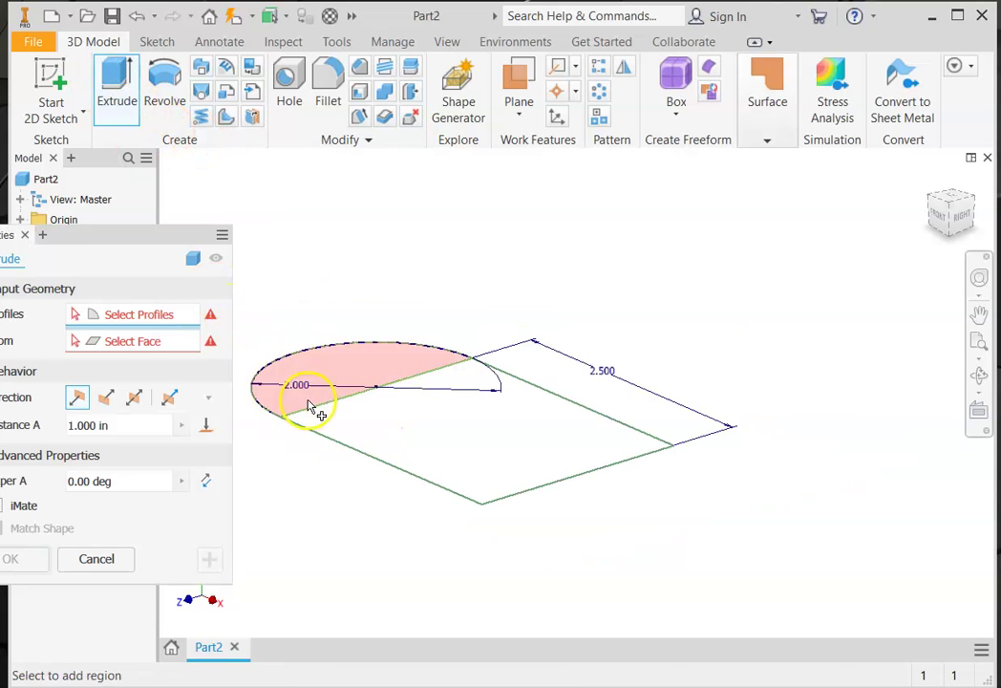
pyautogui.click(311, 404)
pyautogui.click(379, 430)
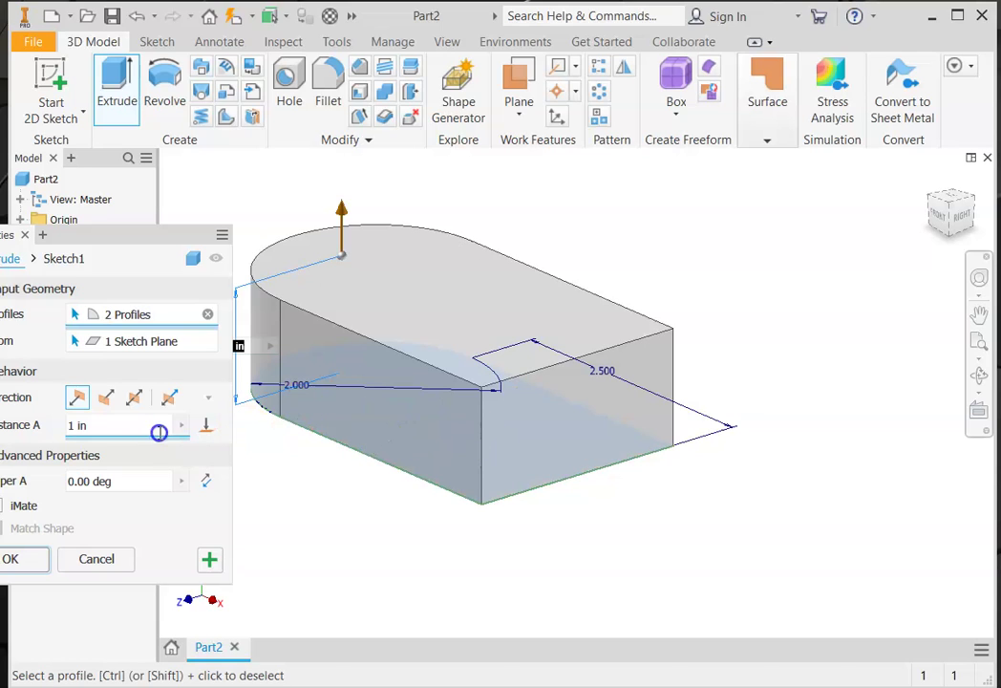
pyautogui.click(124, 427)
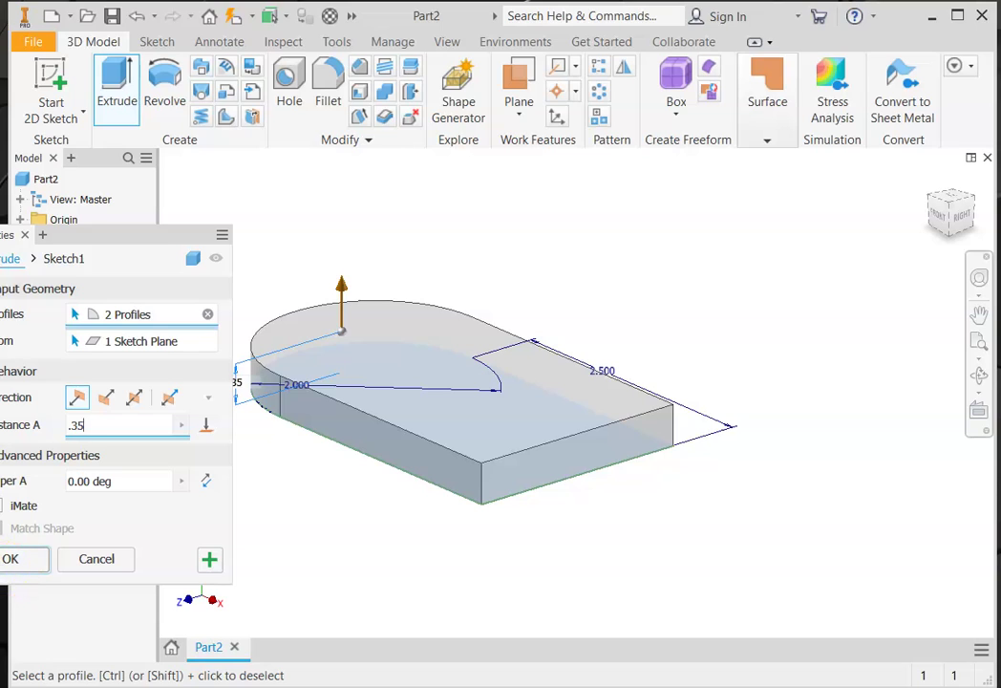
pyautogui.click(12, 560)
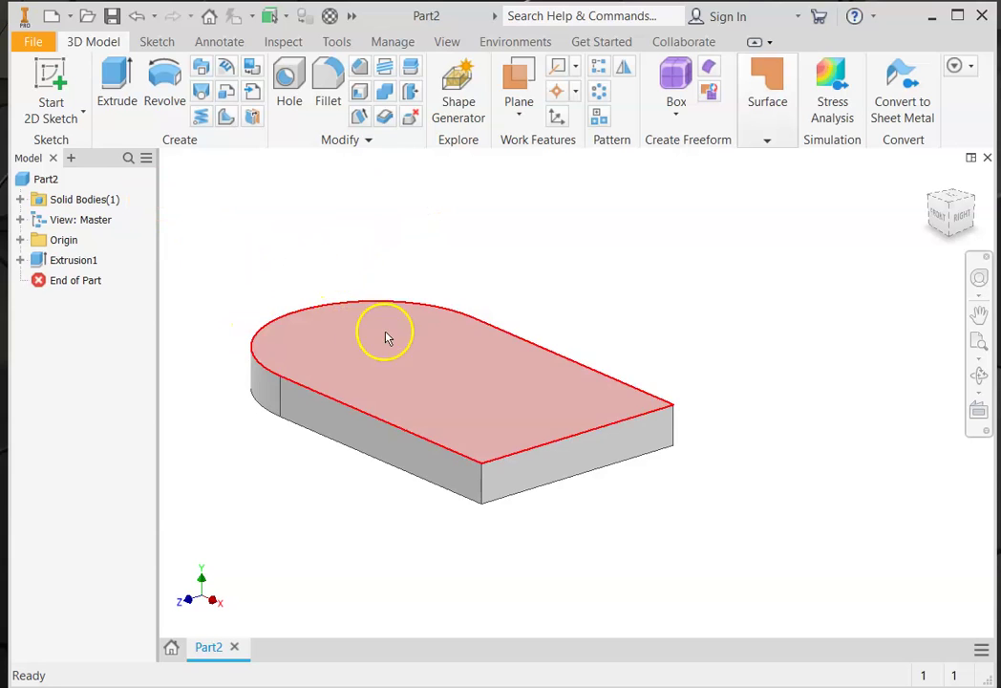
# - Start Sketch2 on the top face and draw an origin-centred circle matching the rounded end
pyautogui.click(421, 359)
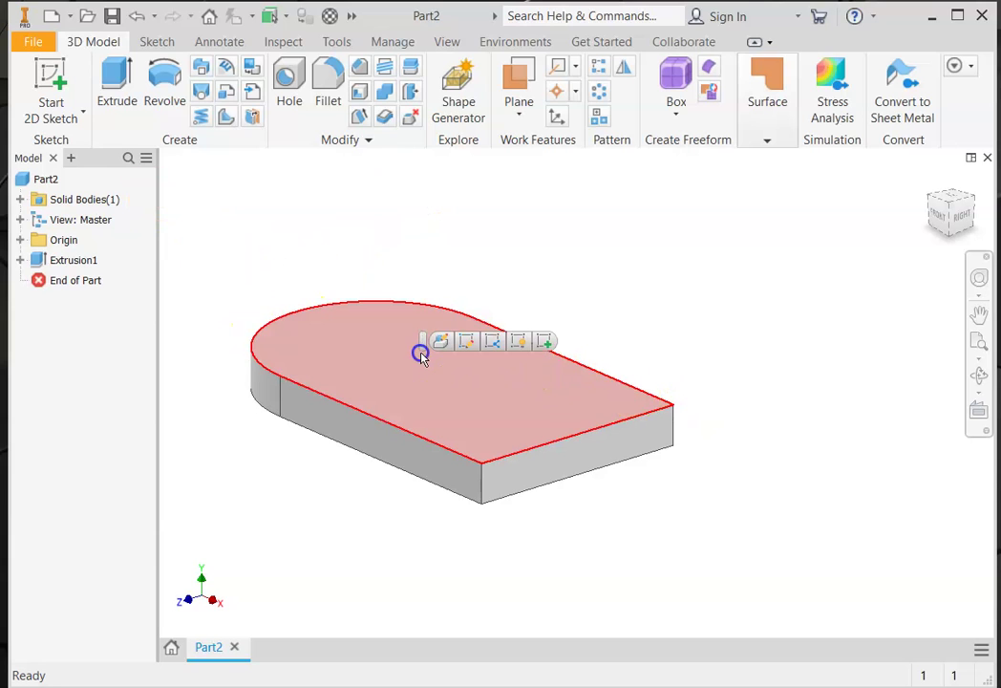
pyautogui.click(546, 342)
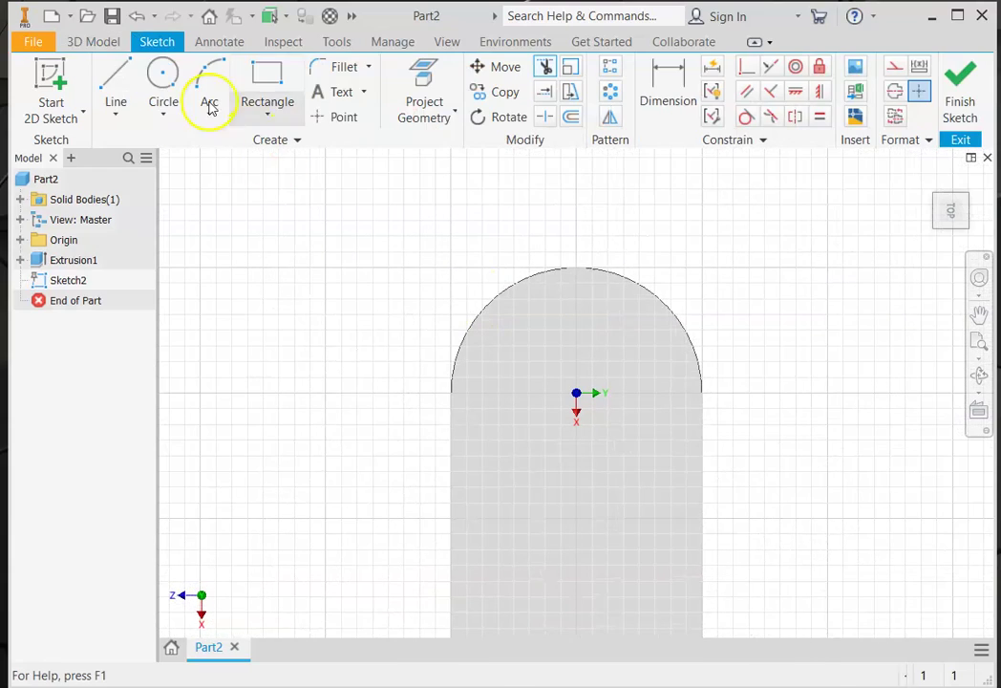
pyautogui.click(160, 116)
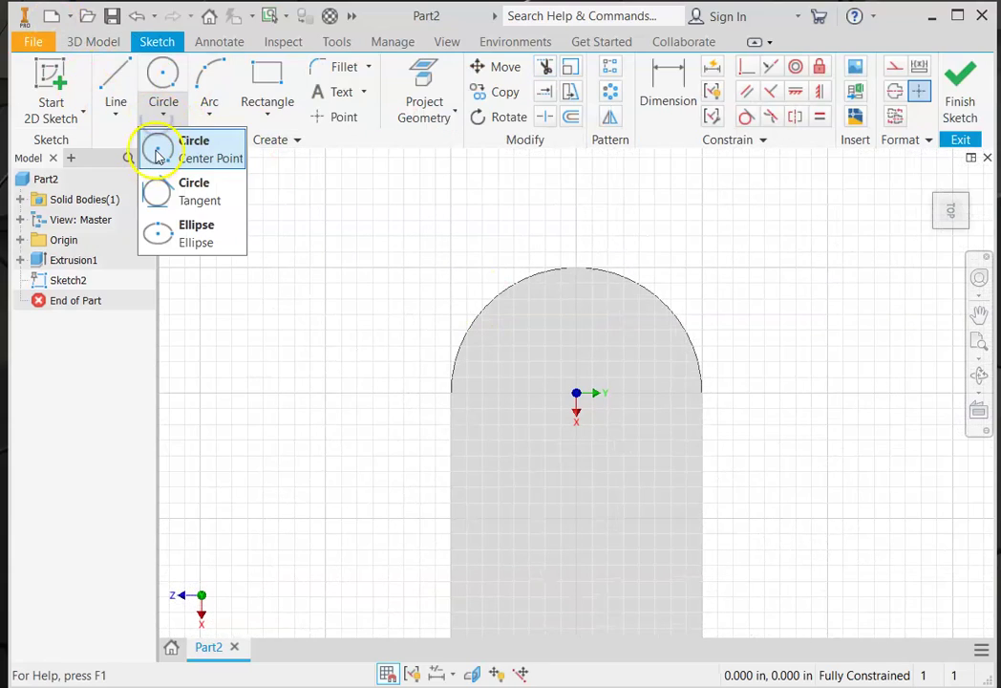
pyautogui.click(155, 146)
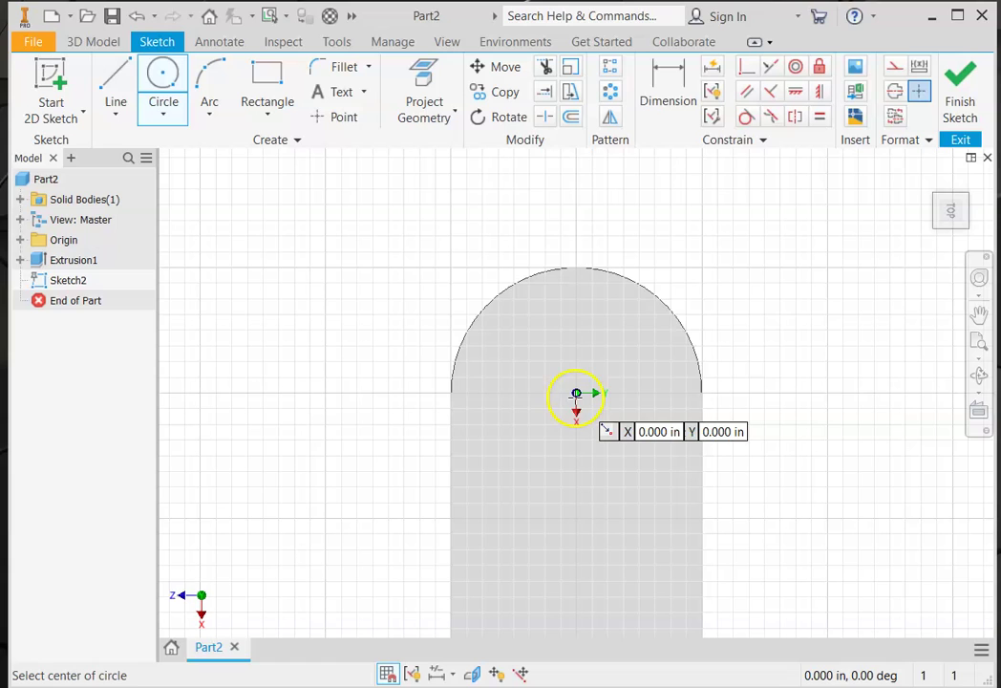
pyautogui.click(576, 395)
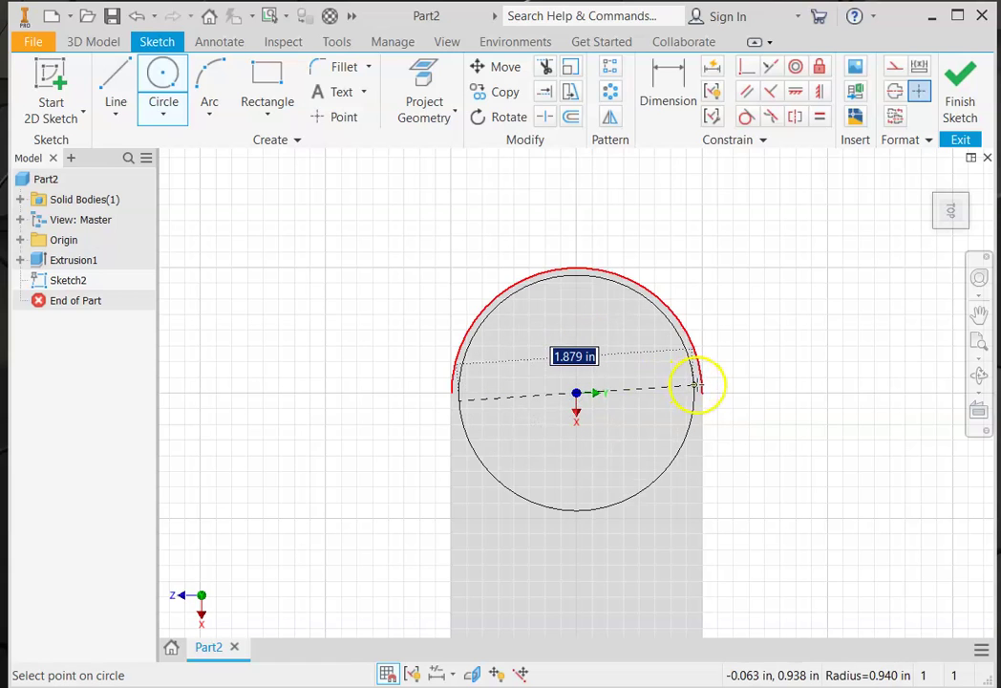
pyautogui.click(701, 391)
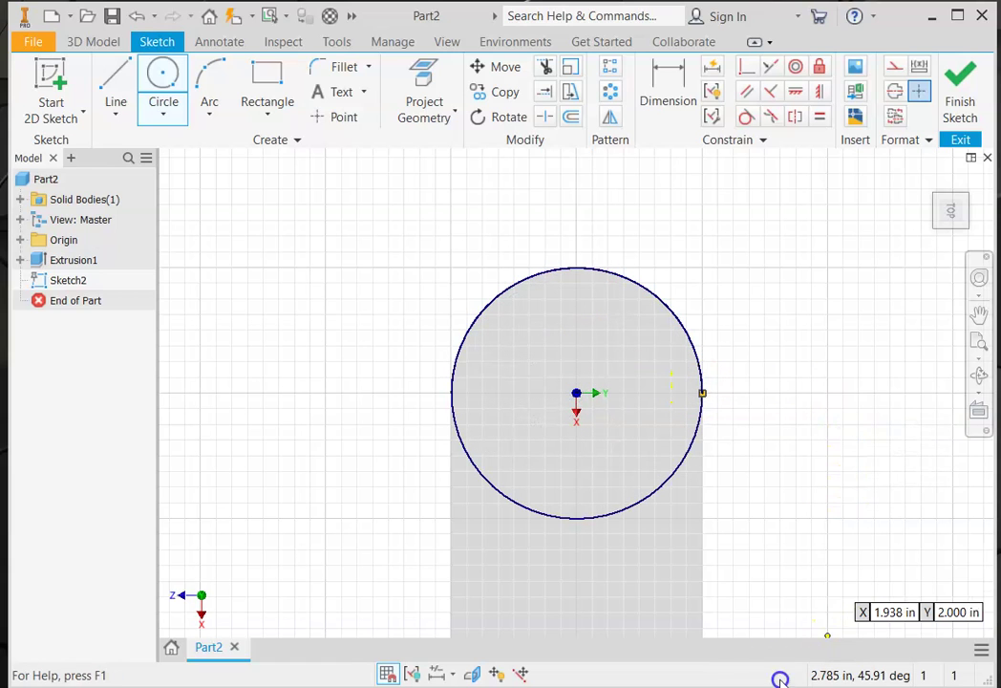
pyautogui.press('Escape')
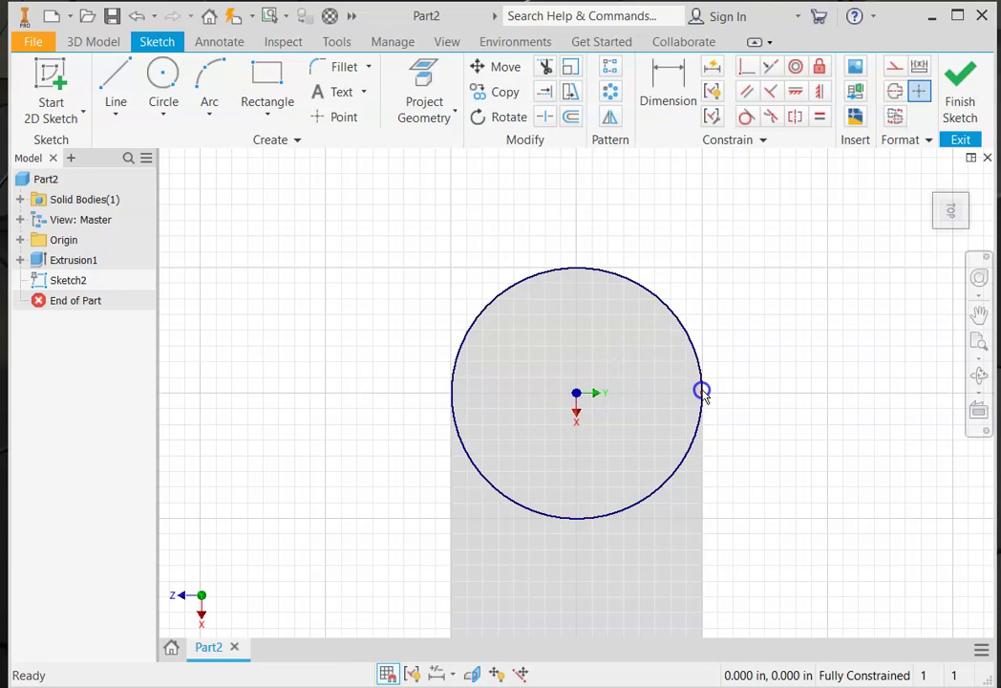
# - Finish Sketch2 and extrude its circle 0.6 in with a -32° taper into a cone-shaped hub
pyautogui.click(961, 96)
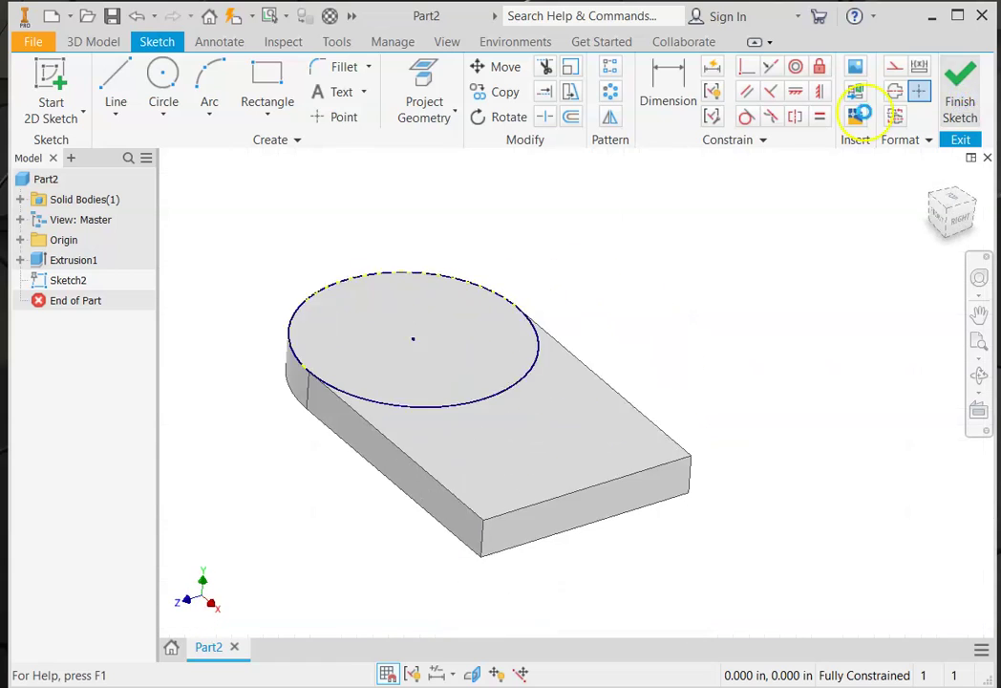
pyautogui.click(116, 91)
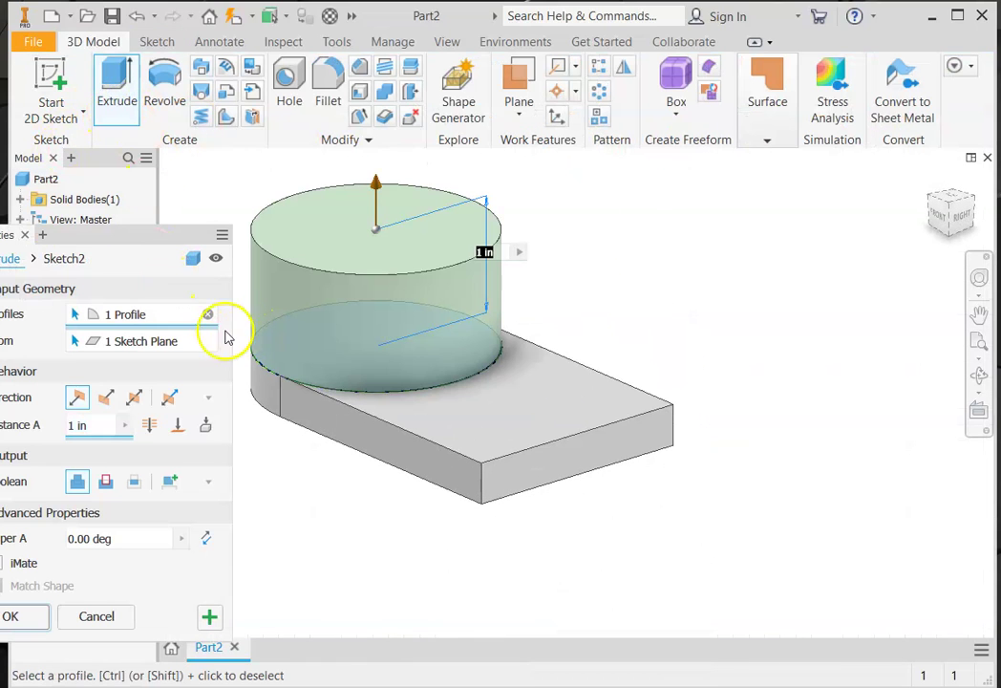
pyautogui.click(81, 425)
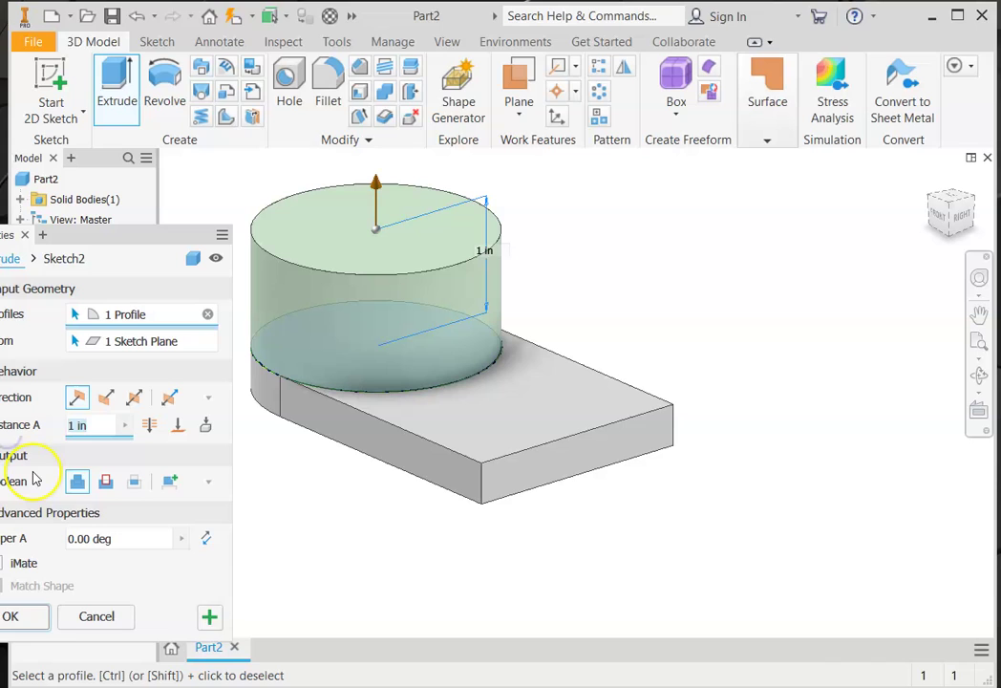
pyautogui.write('.6')
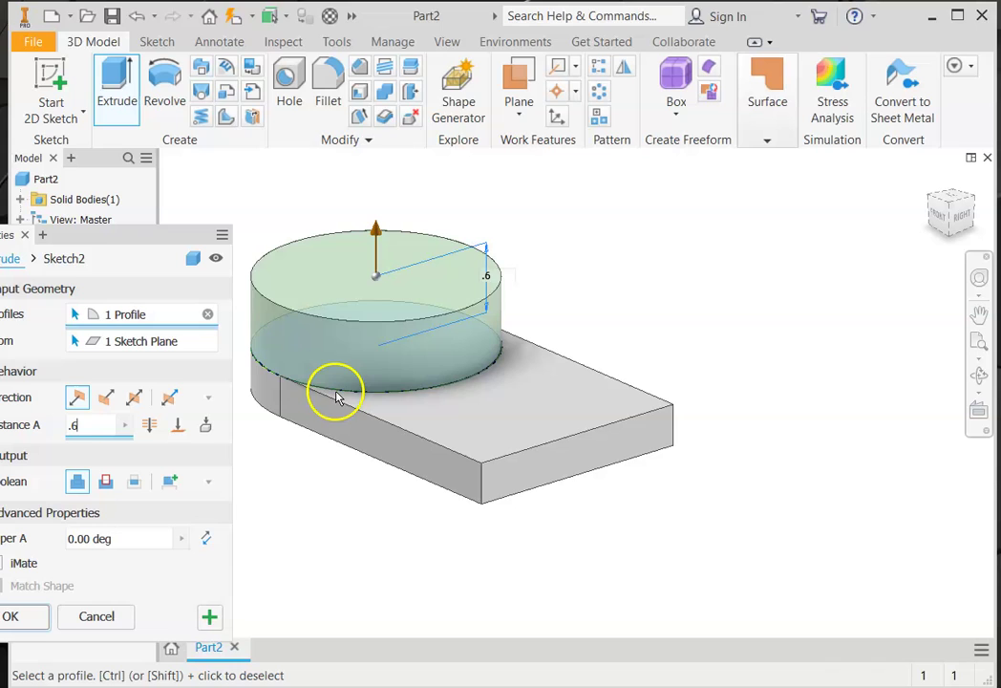
pyautogui.click(98, 540)
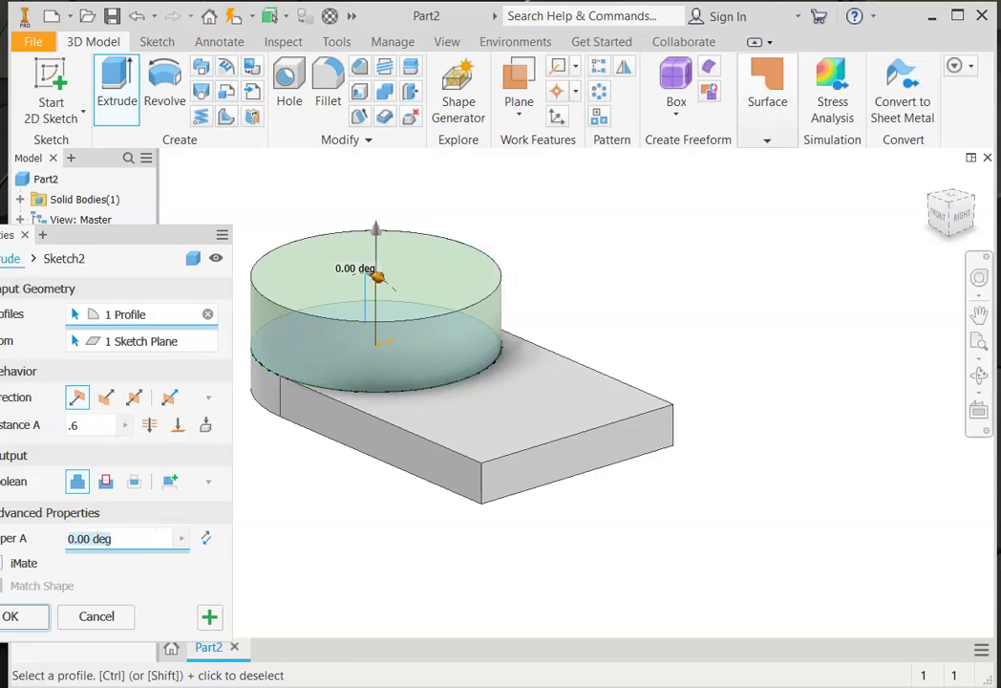
pyautogui.write('-')
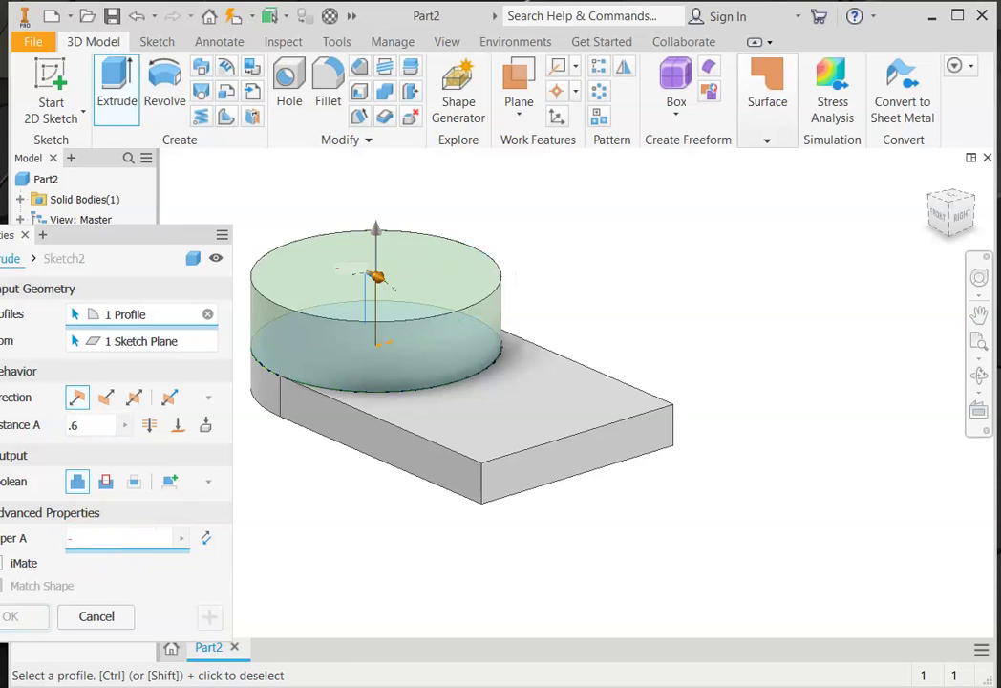
pyautogui.write('32')
pyautogui.press('Tab')
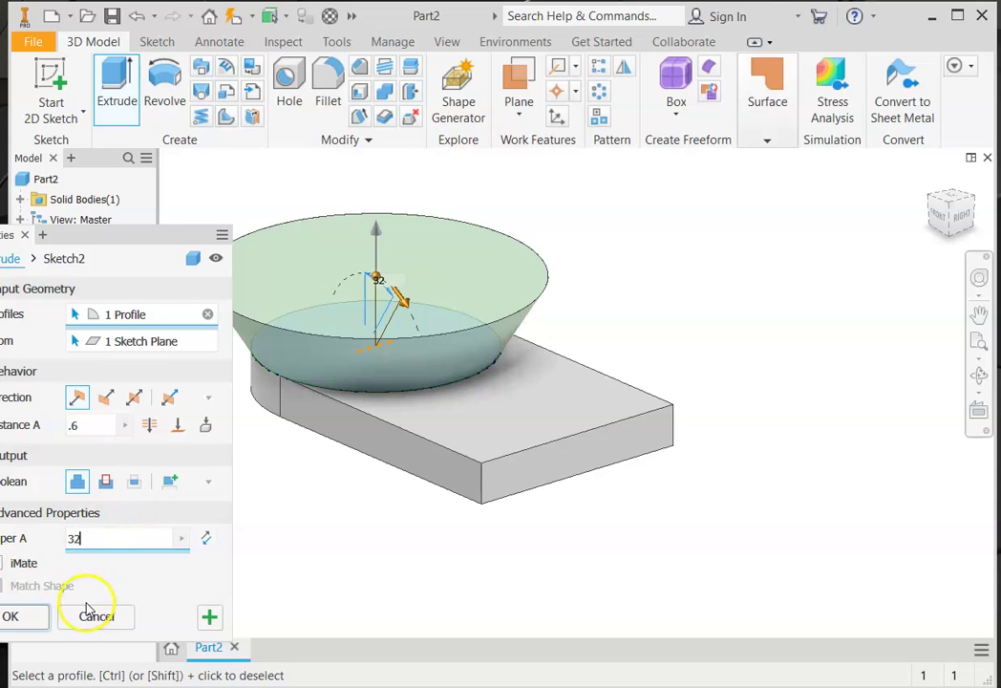
pyautogui.click(105, 537)
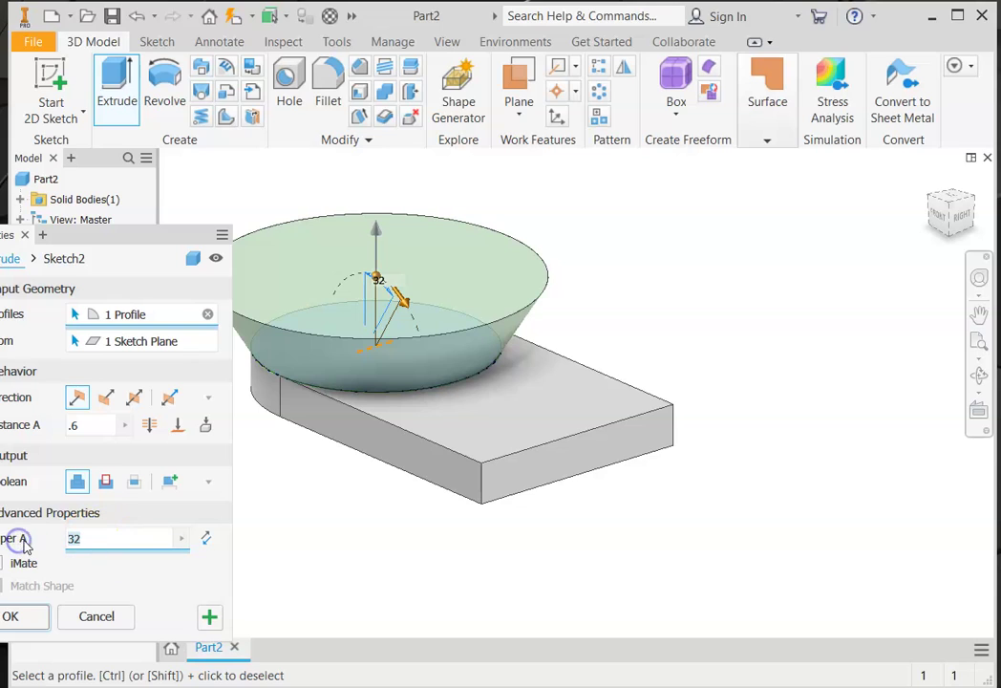
pyautogui.press('BackSpace')
pyautogui.write('-32')
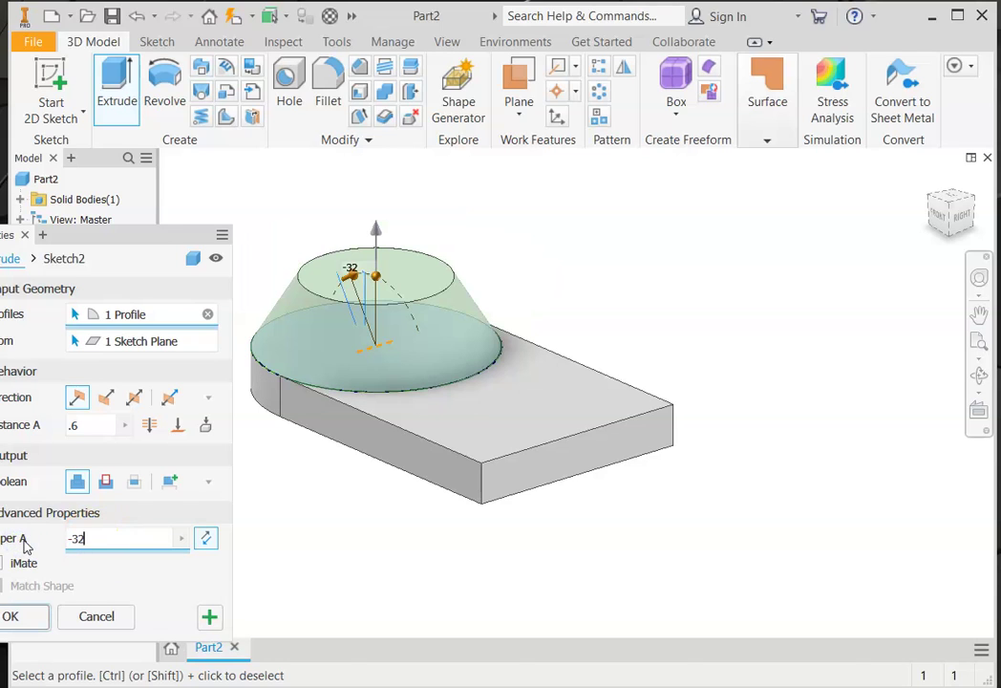
pyautogui.click(10, 618)
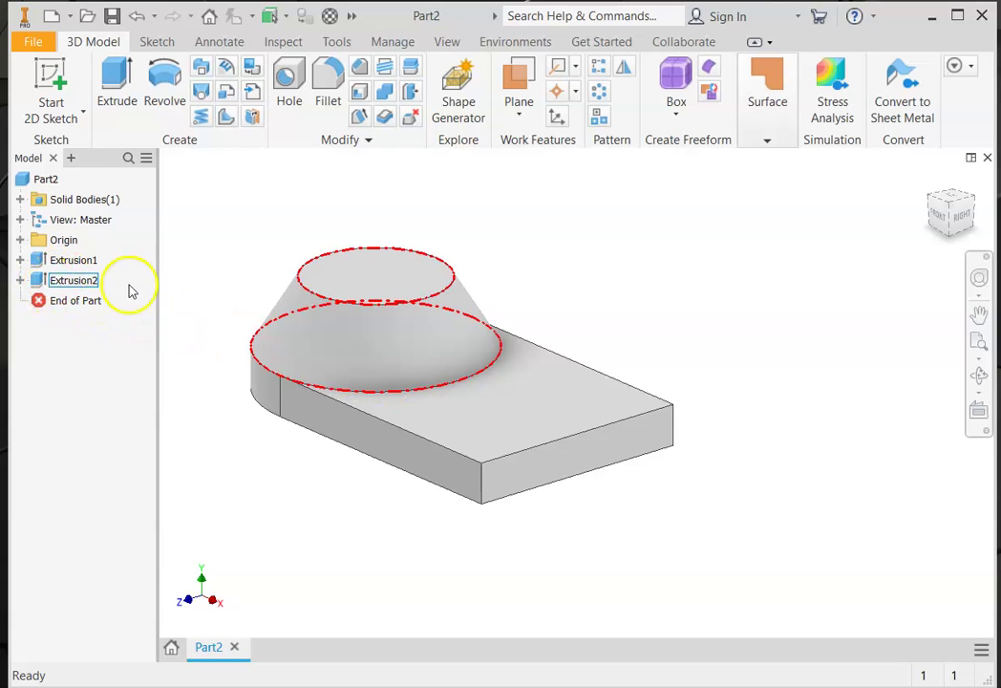
# - Suppress Extrusion2 in the model browser, hiding the cone-shaped hub
pyautogui.click(71, 281)
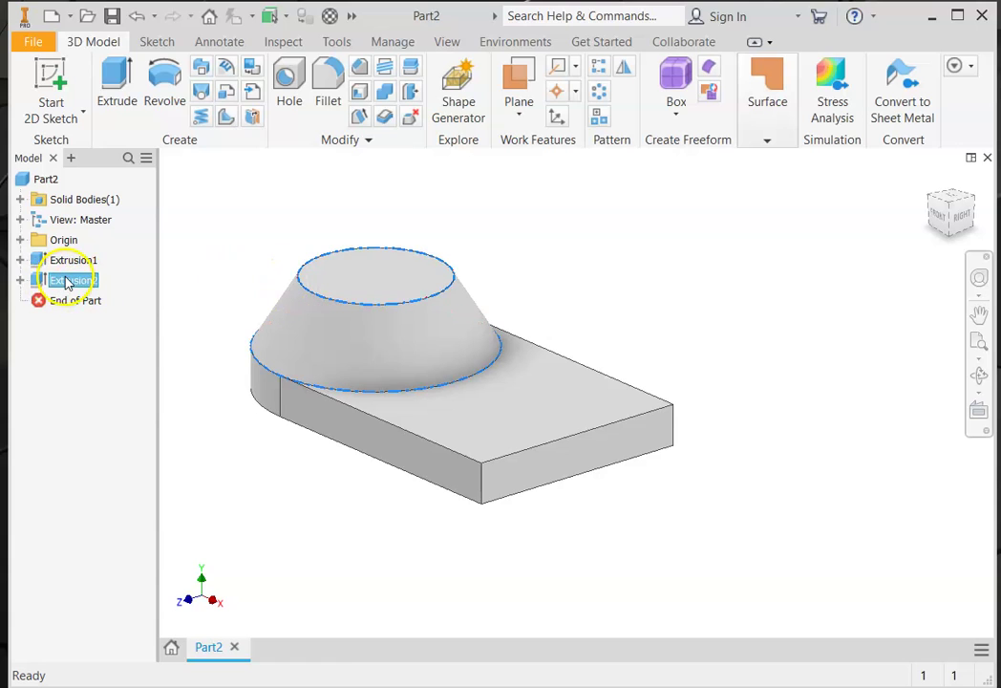
pyautogui.rightClick(67, 283)
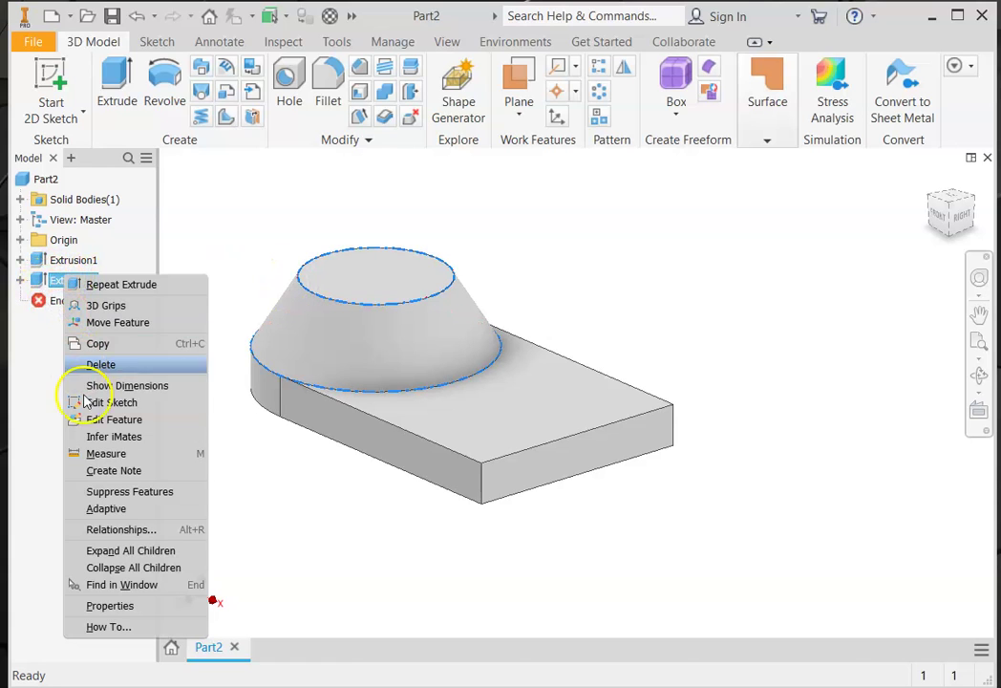
pyautogui.click(131, 493)
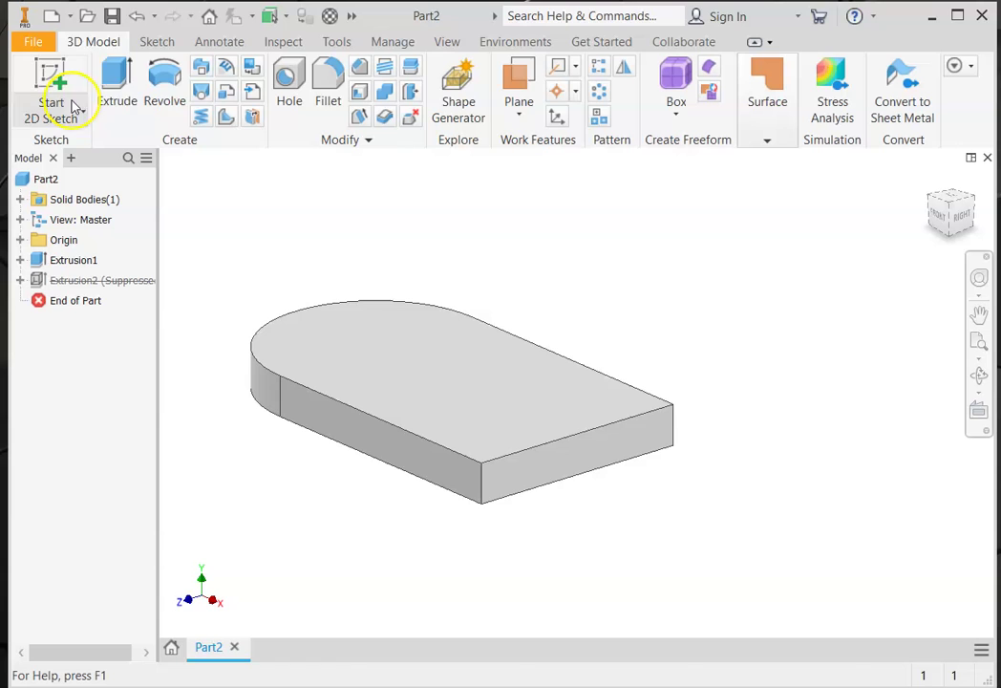
# - Create Work Plane1 offset 0.6 in from the plate's top face
pyautogui.click(518, 117)
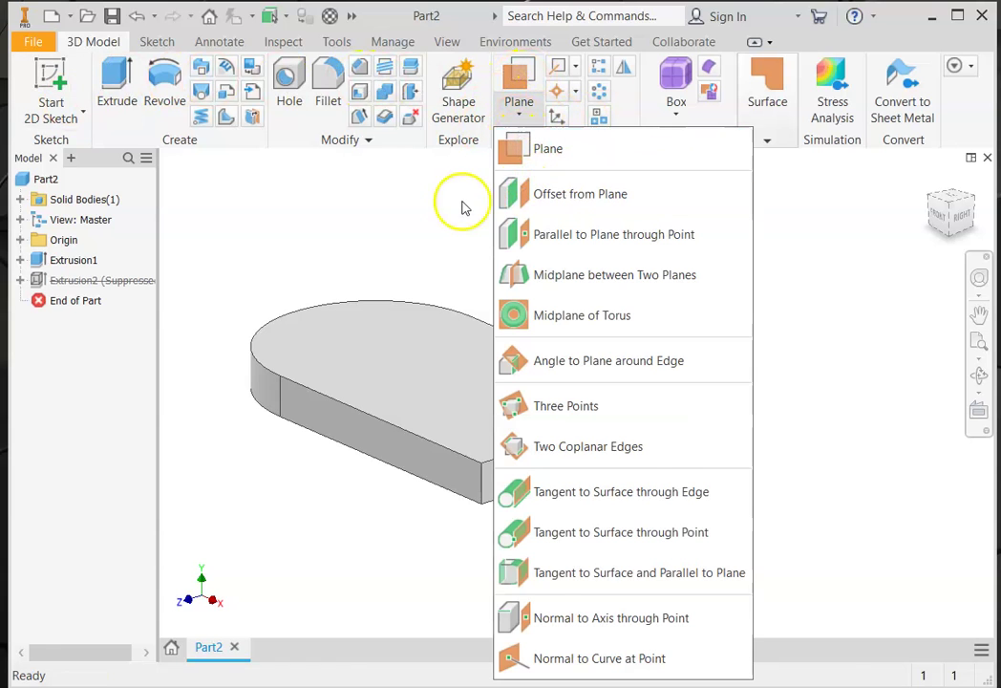
pyautogui.click(582, 194)
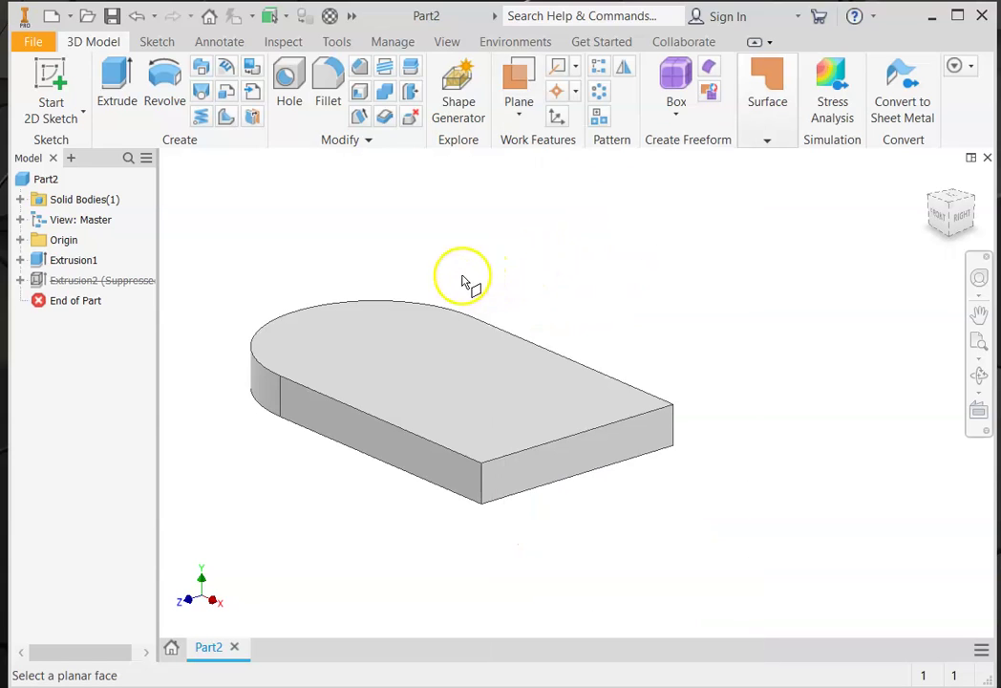
pyautogui.click(436, 362)
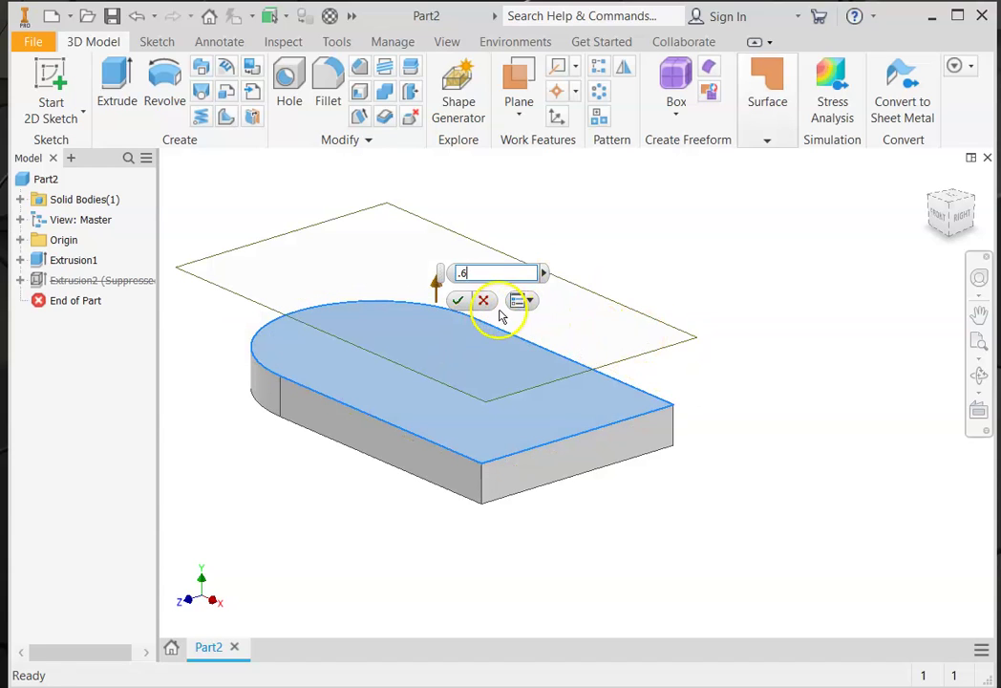
pyautogui.click(457, 301)
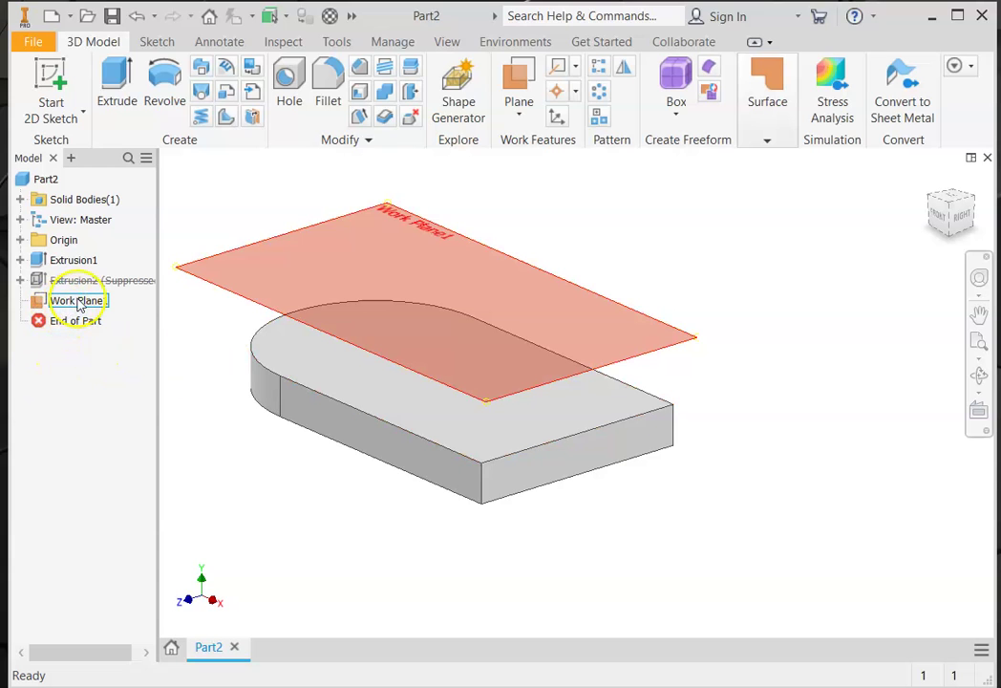
pyautogui.rightClick(80, 302)
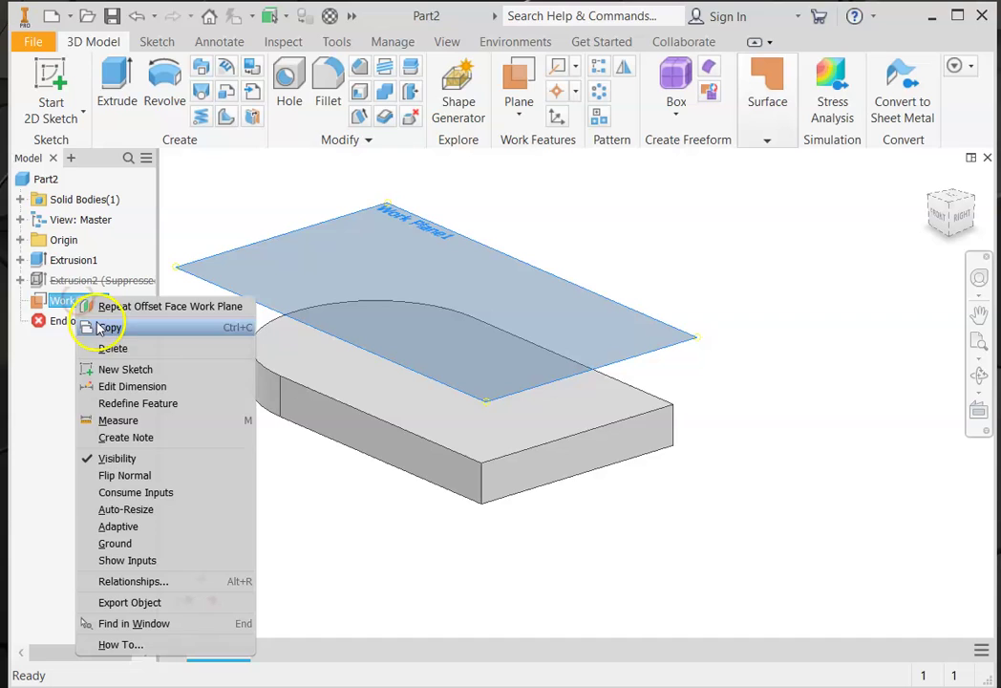
# - Start a new sketch on Work Plane1 and draw a circle centred on the origin
pyautogui.click(127, 371)
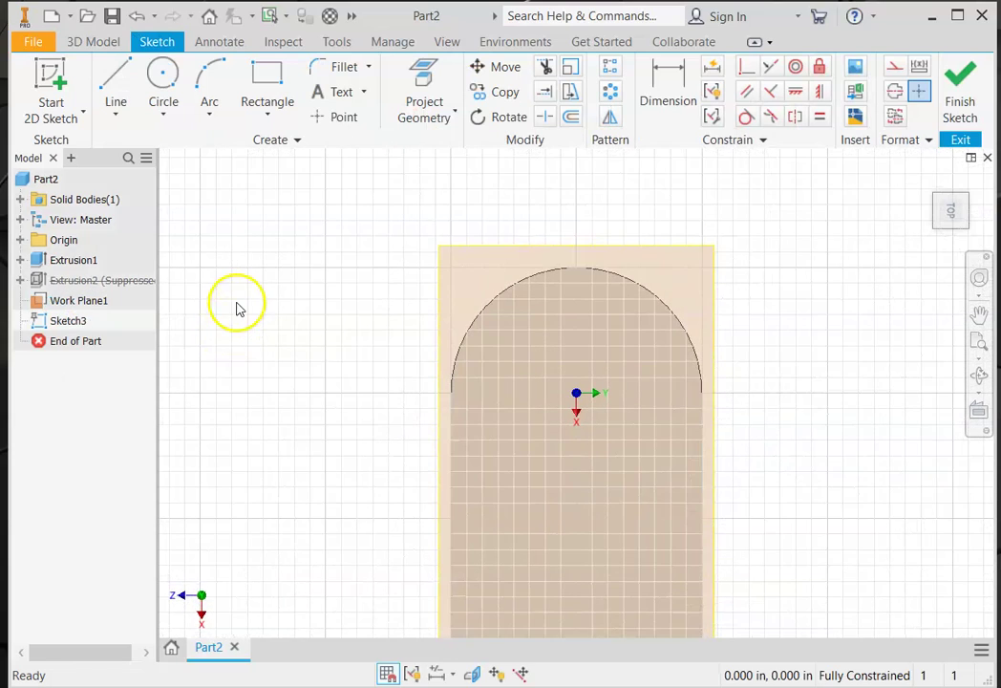
pyautogui.click(163, 113)
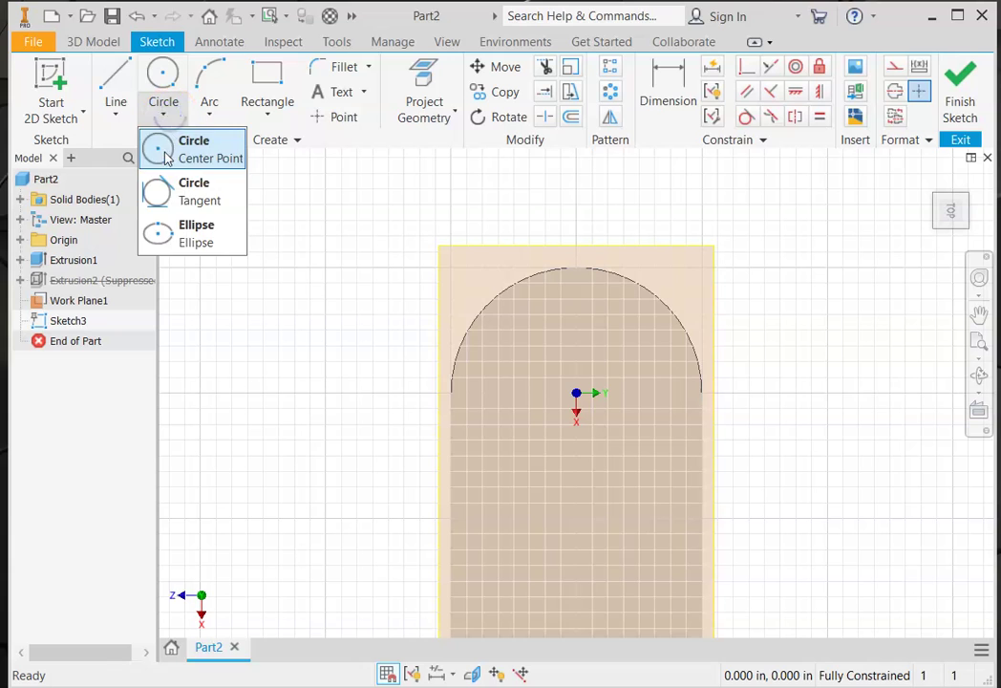
pyautogui.click(175, 146)
pyautogui.click(576, 392)
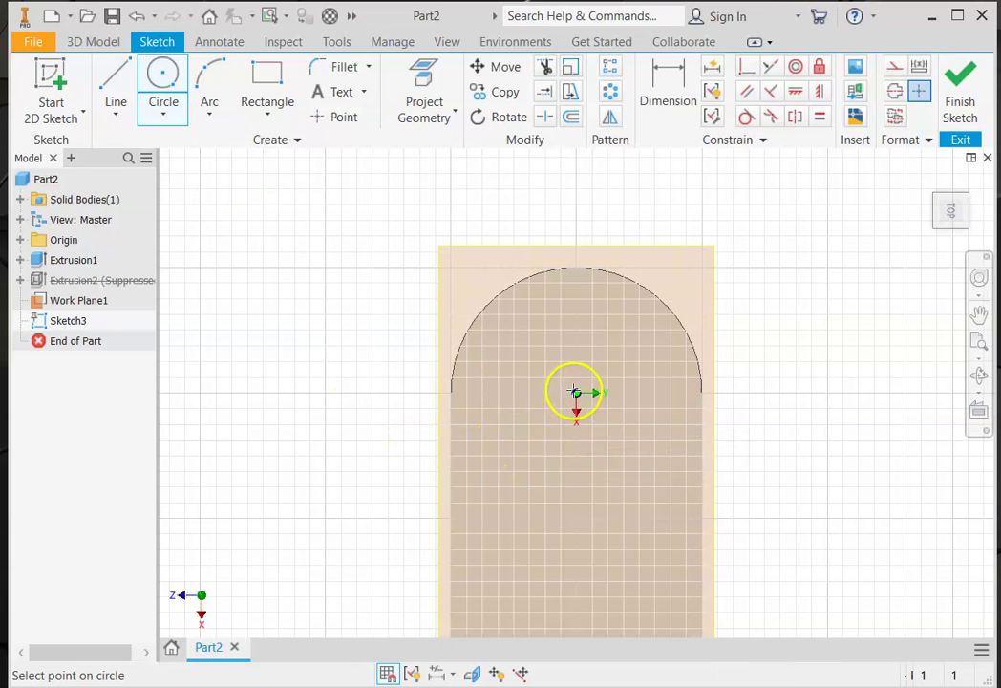
pyautogui.click(610, 329)
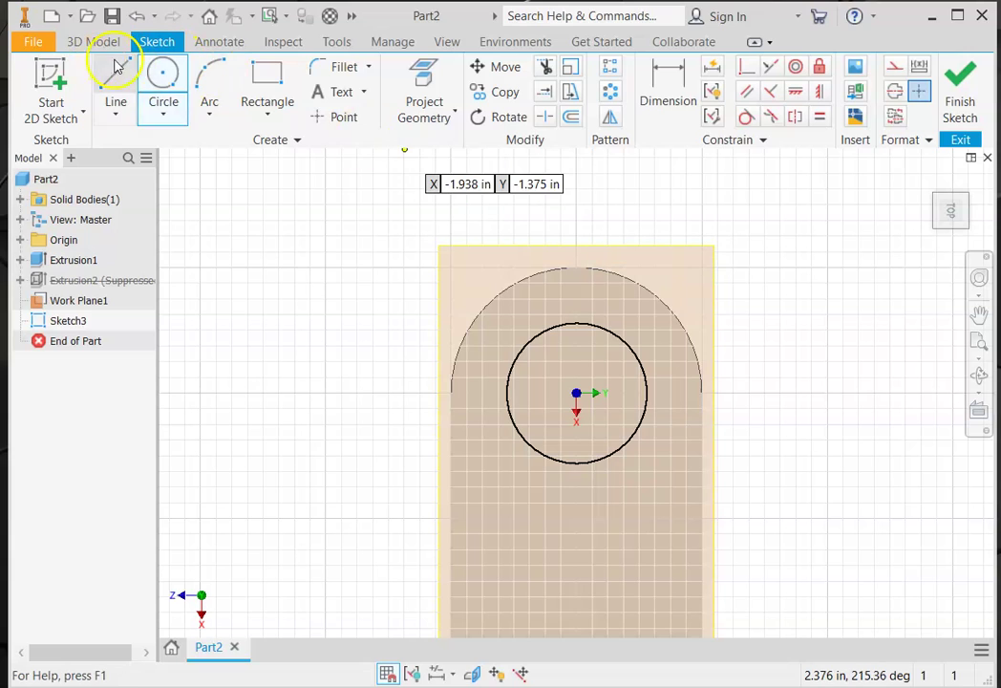
pyautogui.press('Escape')
pyautogui.click(162, 116)
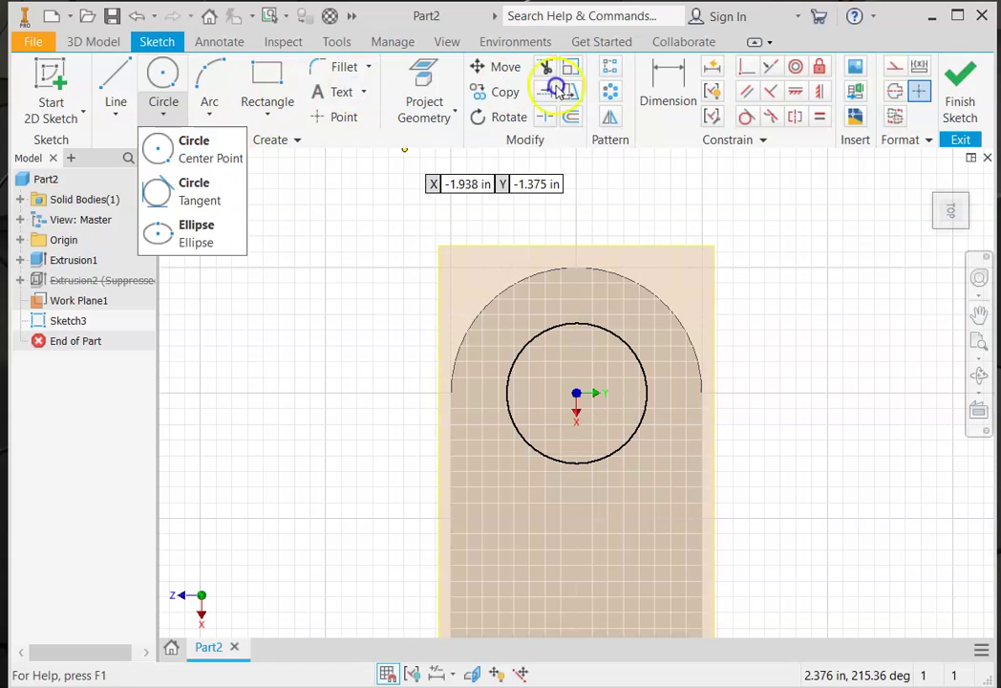
# - Add a diameter dimension to the circle, checking the Swivel BASE2 drawing for its 1.25 value
pyautogui.click(668, 91)
pyautogui.click(597, 325)
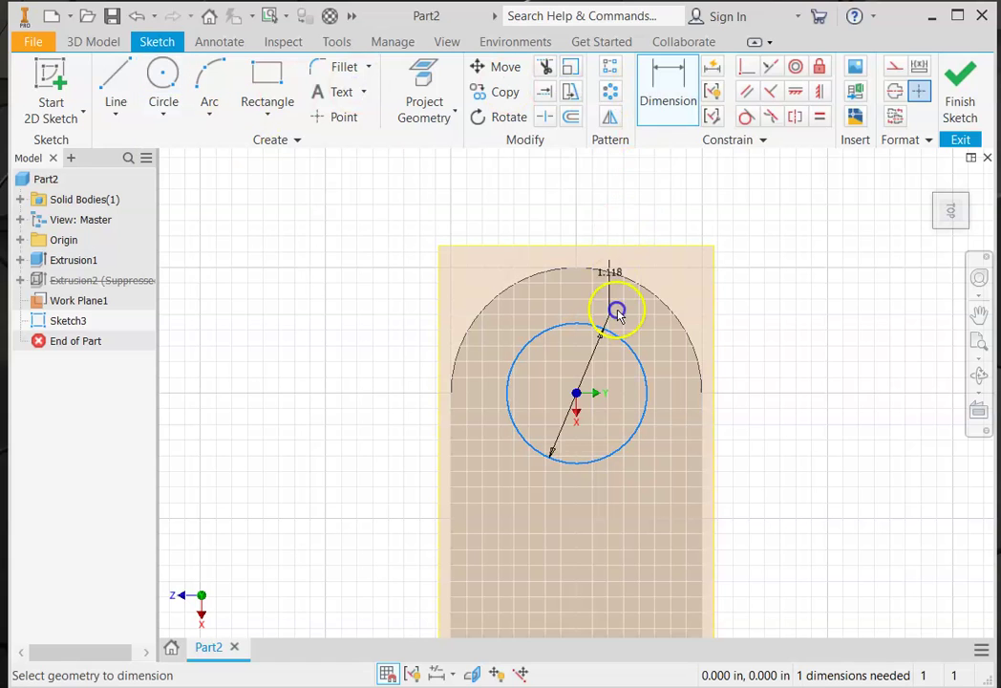
pyautogui.click(736, 258)
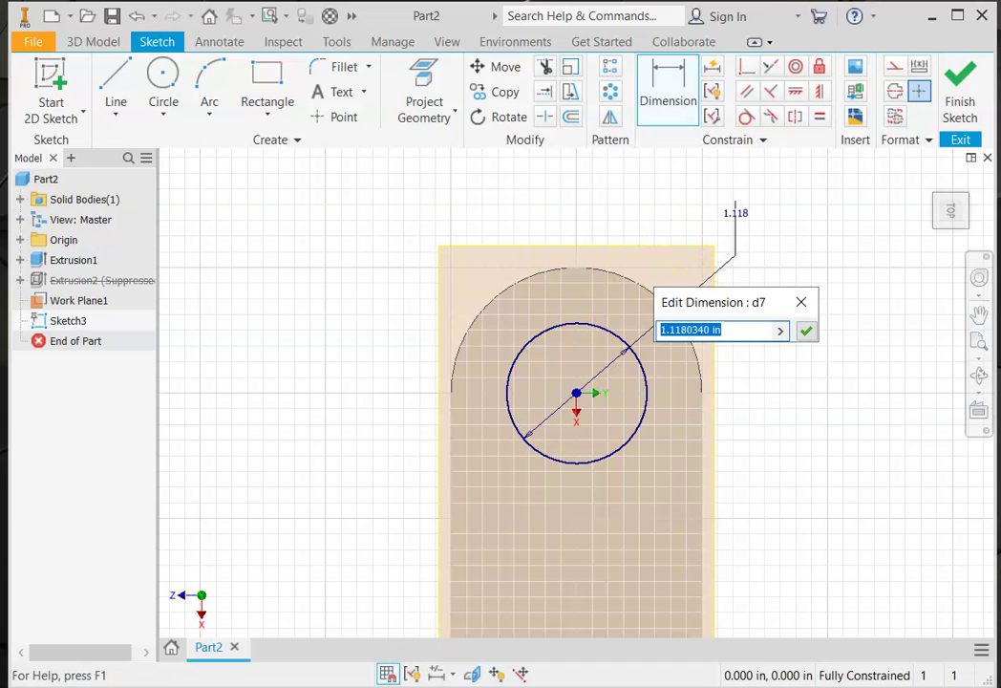
pyautogui.hotkey('alt', 'Tab')
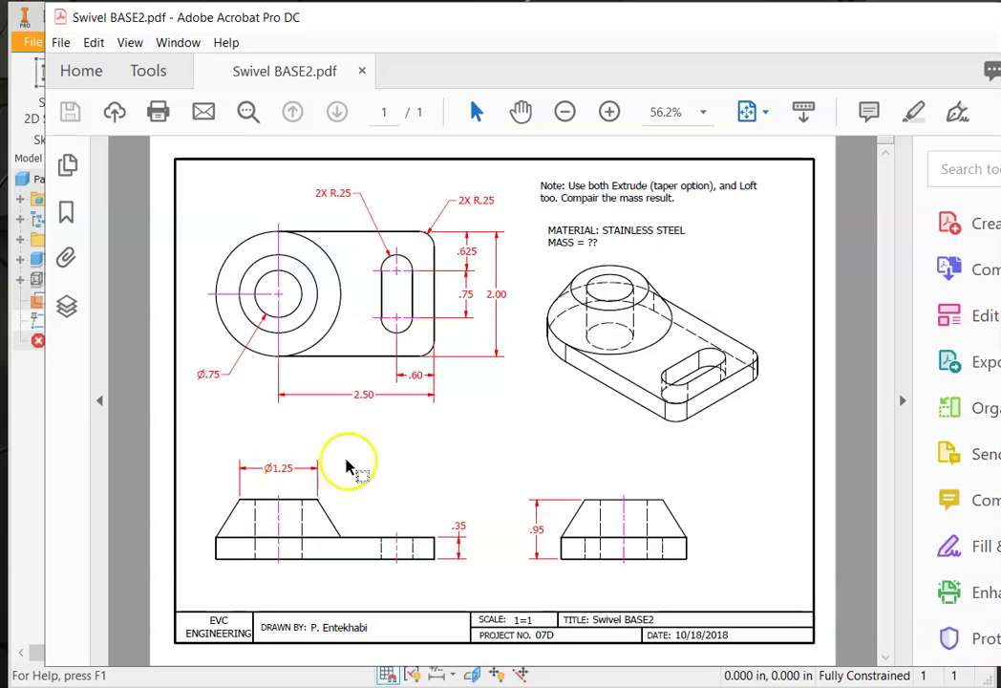
pyautogui.hotkey('alt', 'Tab')
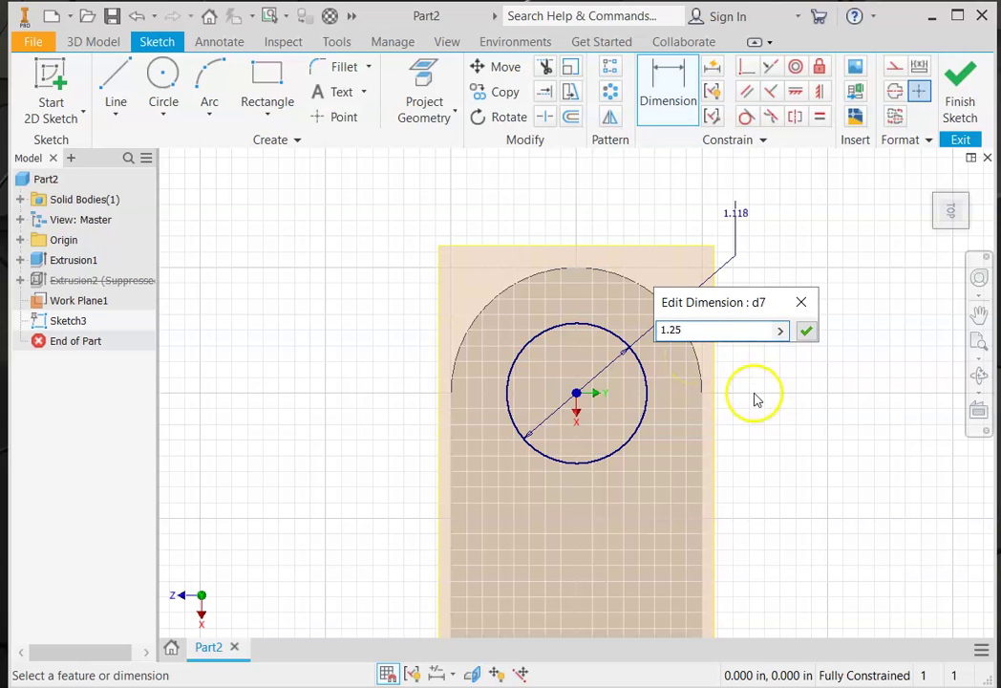
# - Accept the 1.250 diameter, return to the home view, and finish Sketch3
pyautogui.click(806, 329)
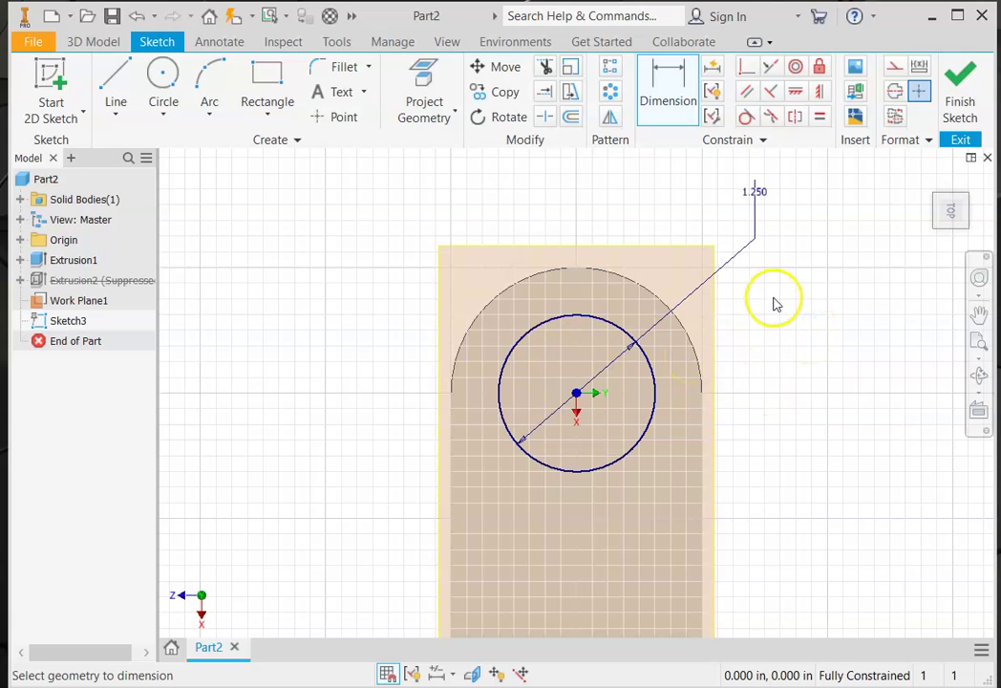
pyautogui.click(929, 178)
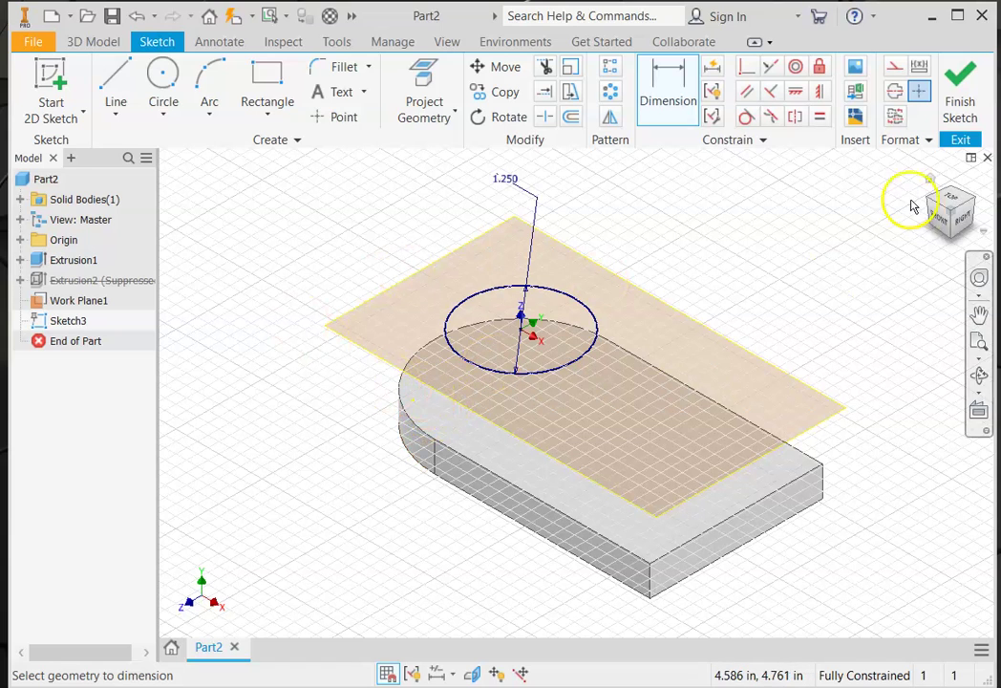
pyautogui.click(961, 100)
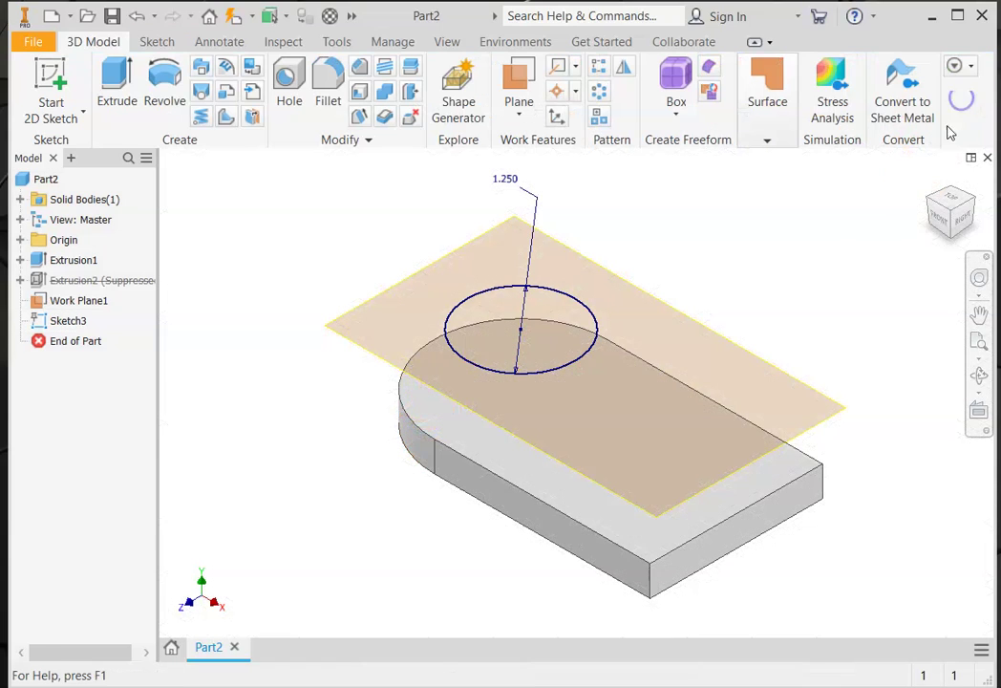
# - Create a sketch on the plate's top face and draw a circle centred on the origin
pyautogui.click(450, 433)
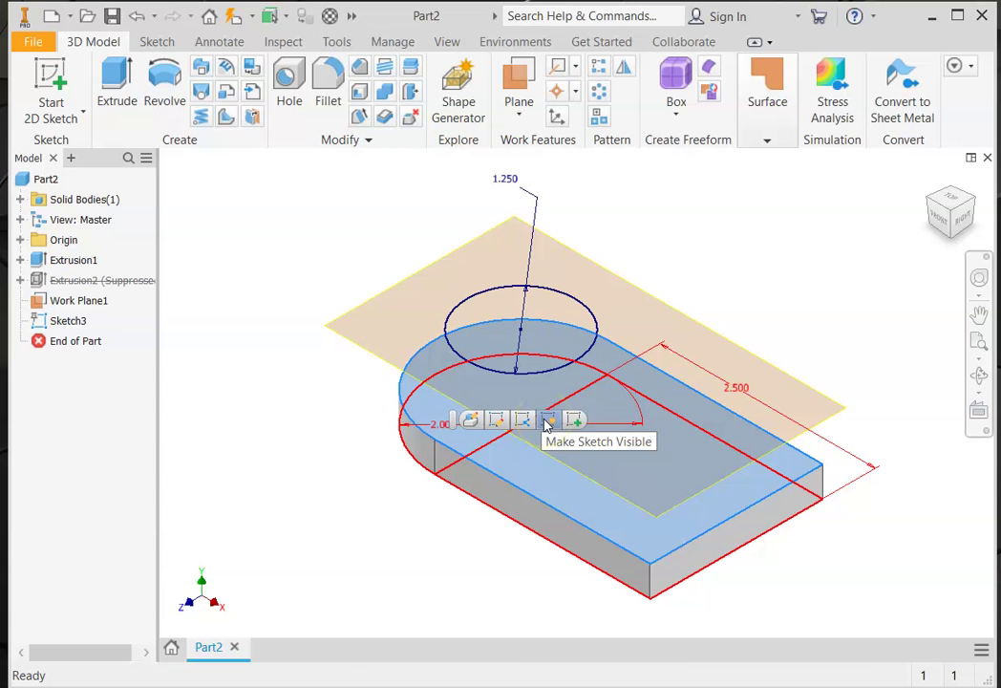
pyautogui.click(572, 422)
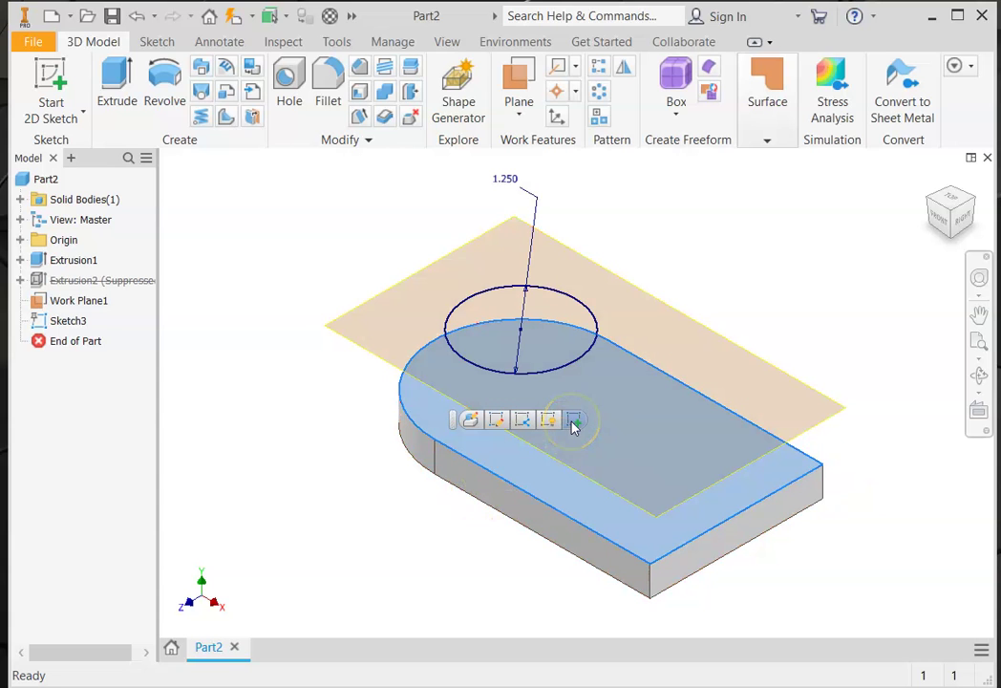
pyautogui.click(572, 421)
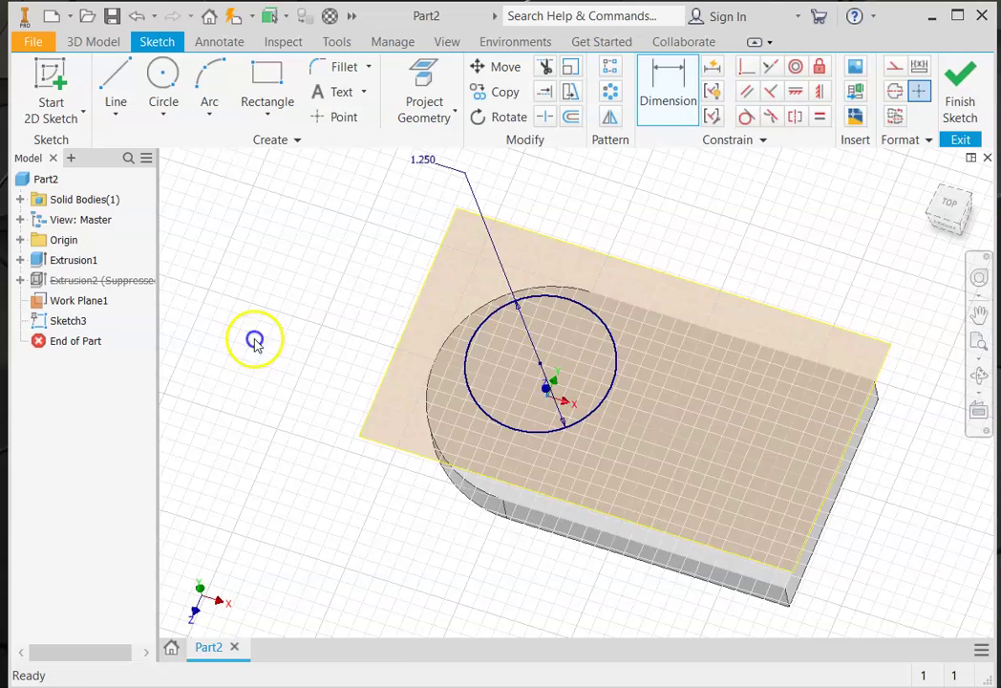
pyautogui.click(173, 114)
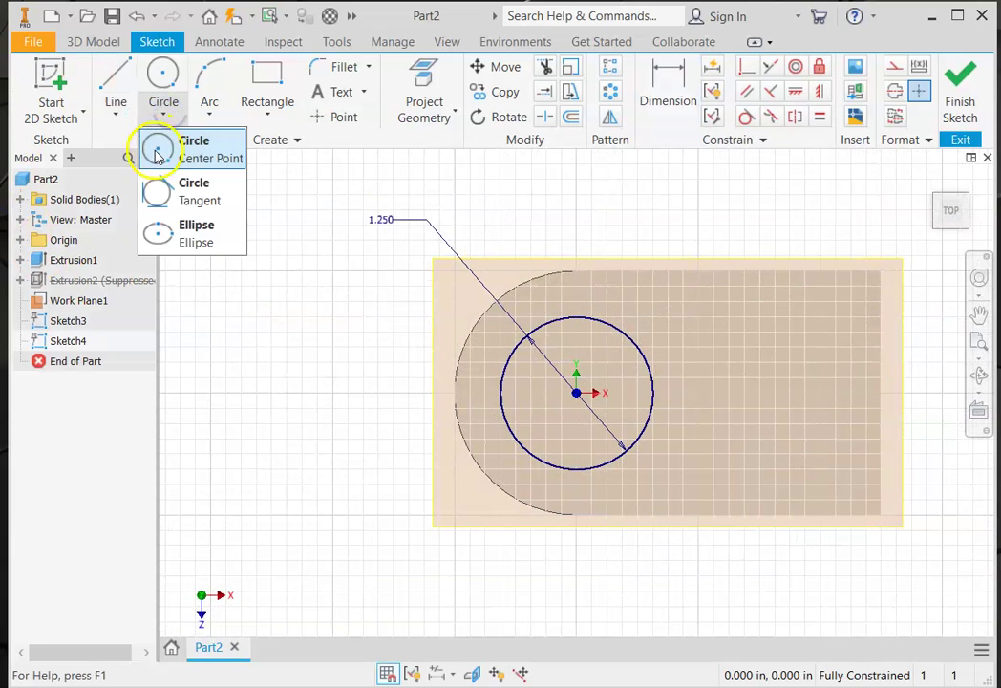
pyautogui.click(152, 146)
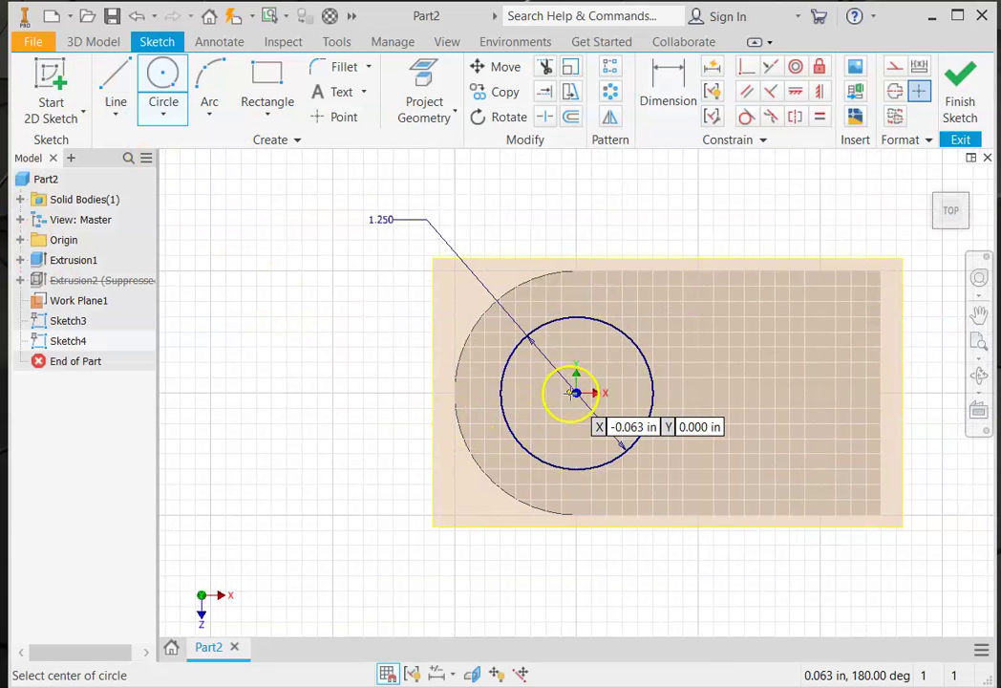
pyautogui.click(576, 393)
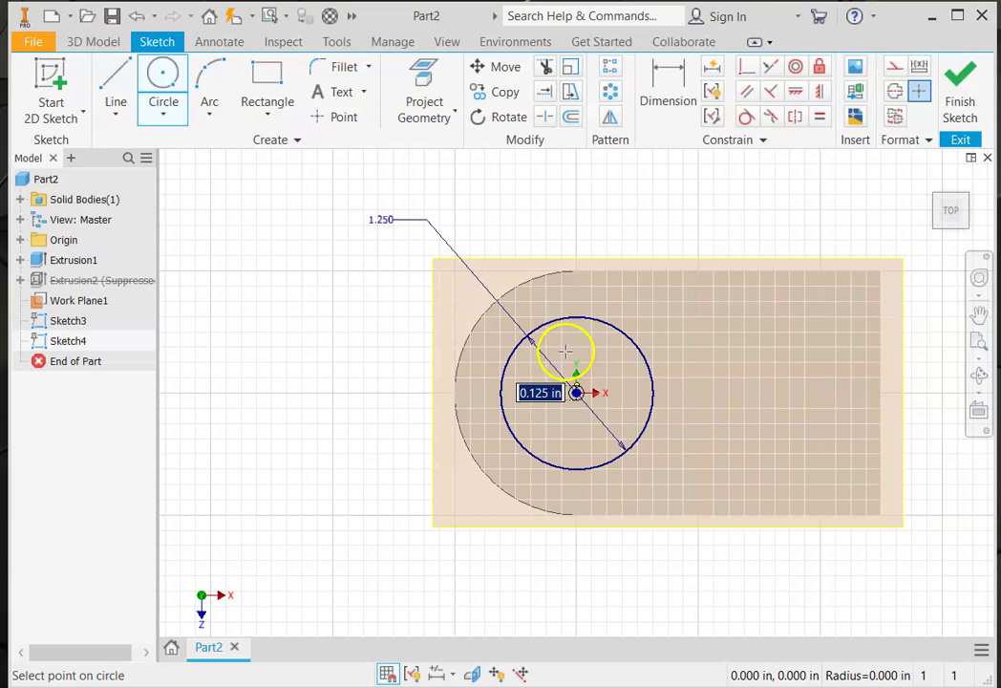
pyautogui.click(574, 274)
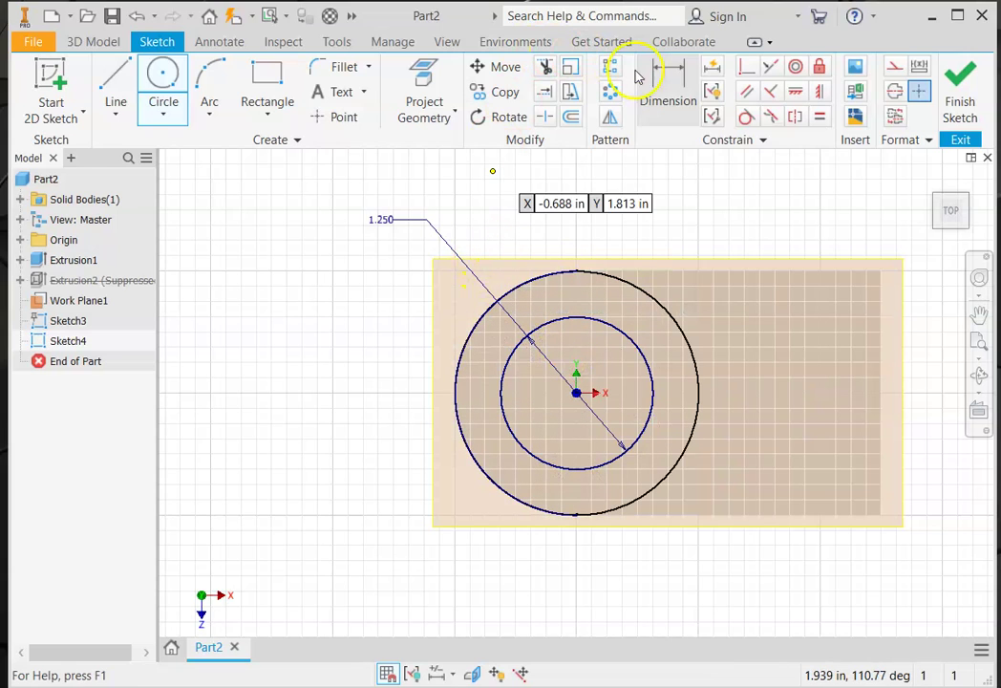
# - Dimension the circle to a 2.000 in diameter and finish the sketch
pyautogui.click(668, 88)
pyautogui.click(638, 287)
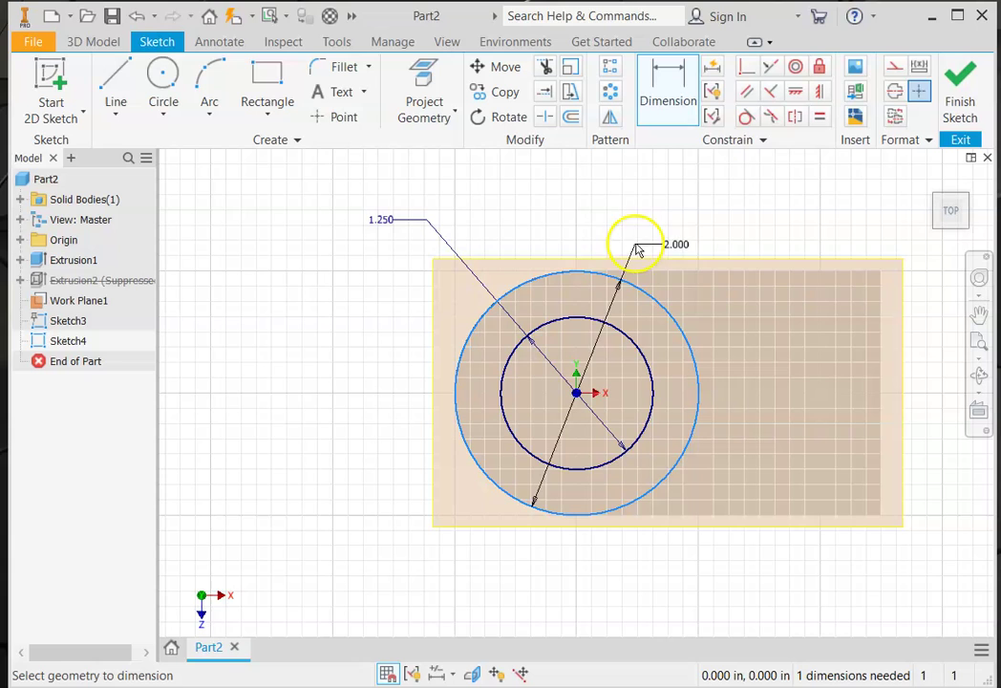
pyautogui.click(613, 214)
pyautogui.click(684, 288)
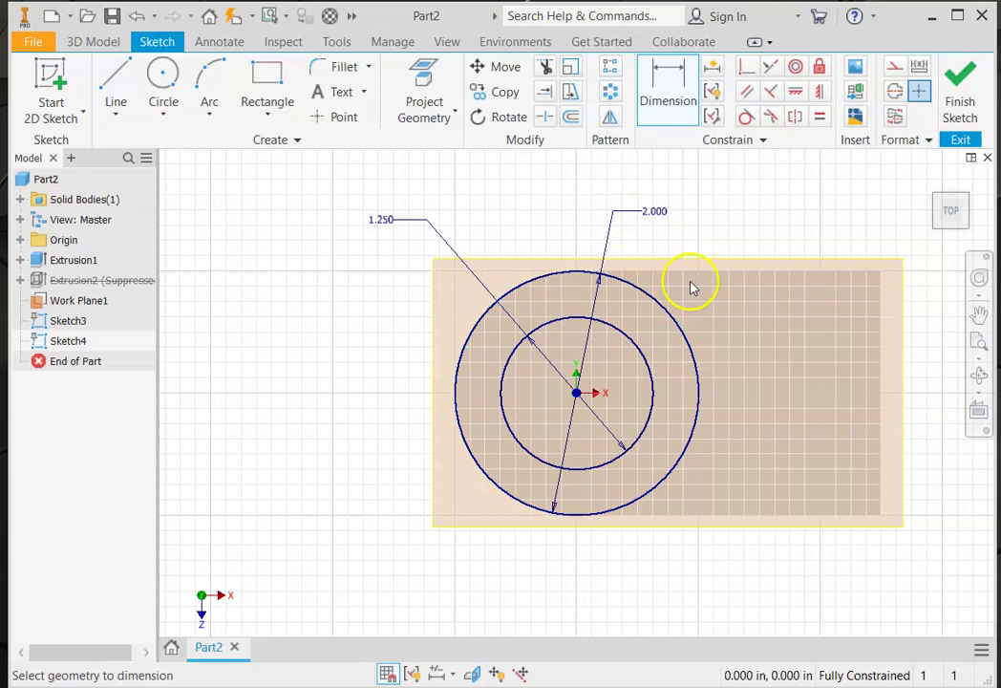
pyautogui.click(960, 107)
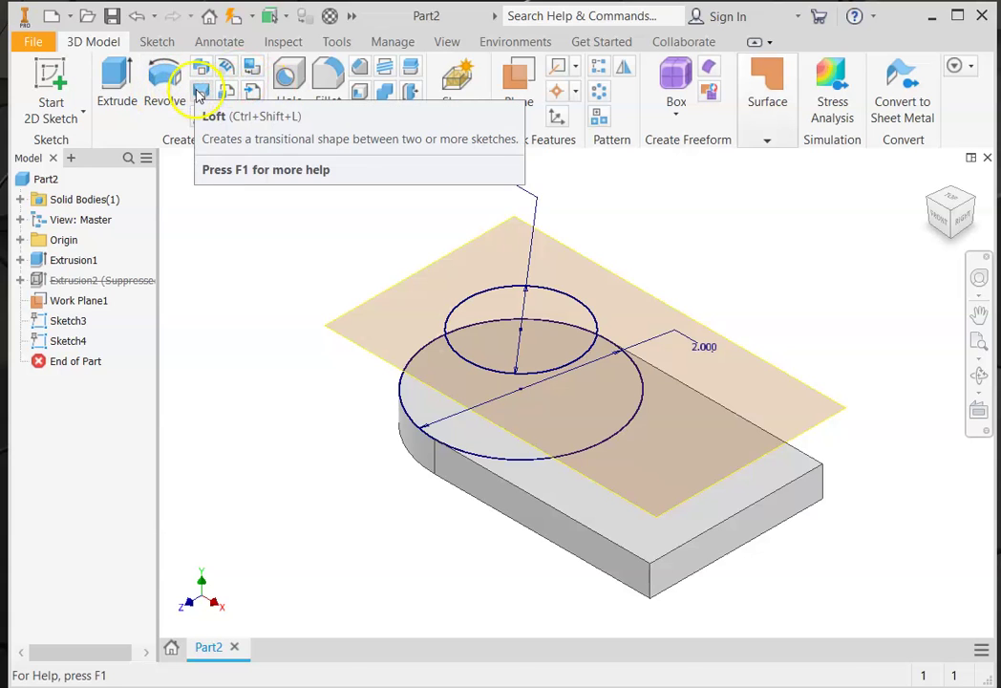
# - Loft a solid from Sketch4's 2.000 in circle to Sketch3's 1.250 in circle
pyautogui.click(199, 68)
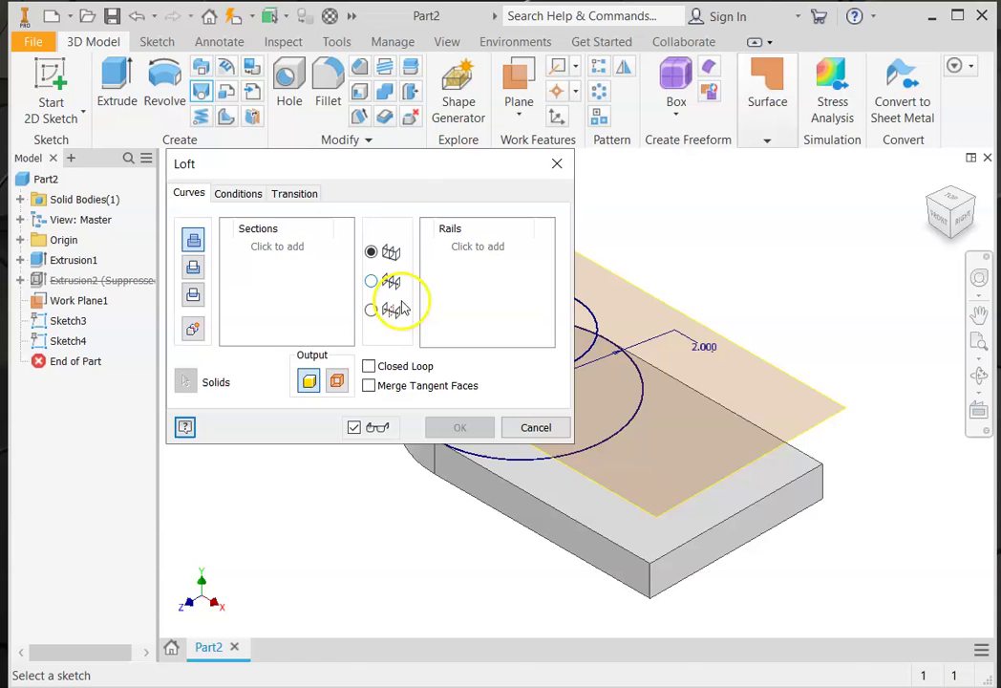
pyautogui.moveTo(401, 165); pyautogui.dragTo(230, 188)
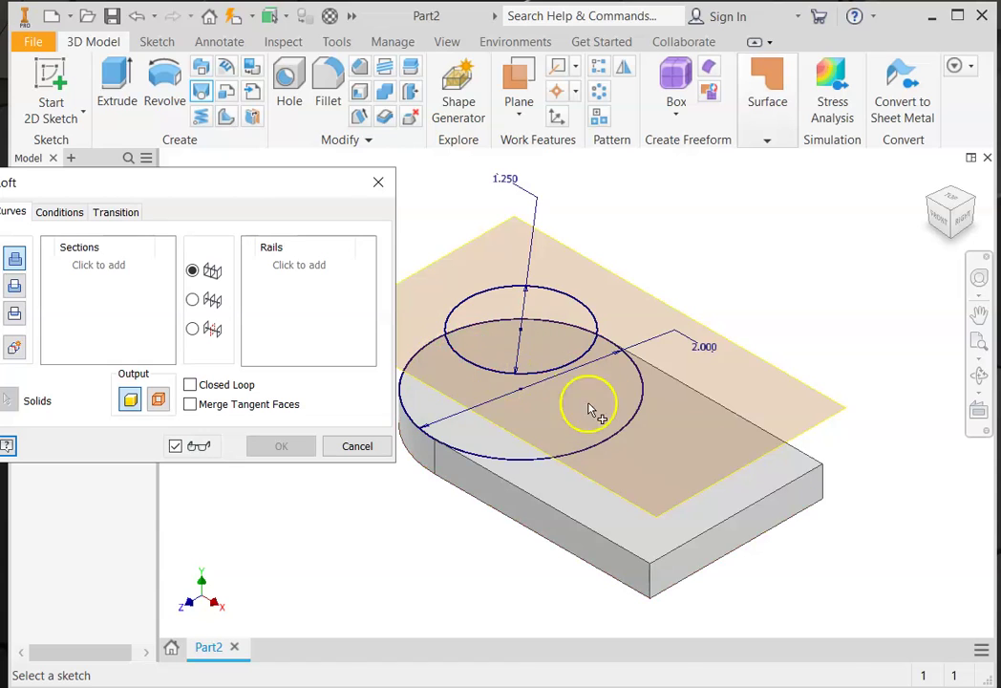
pyautogui.click(606, 432)
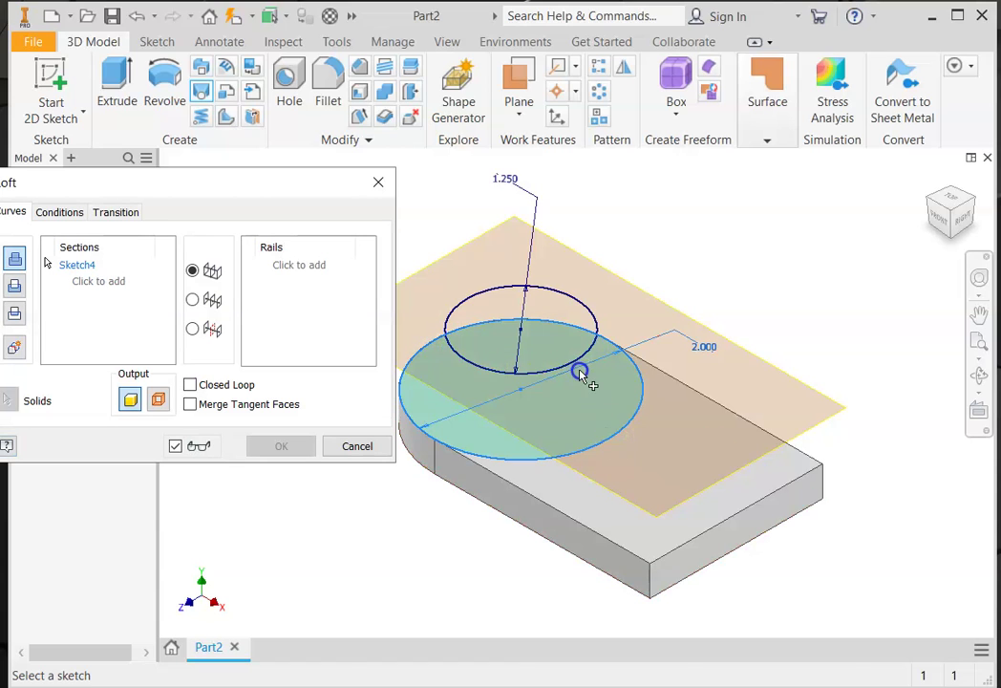
pyautogui.click(594, 321)
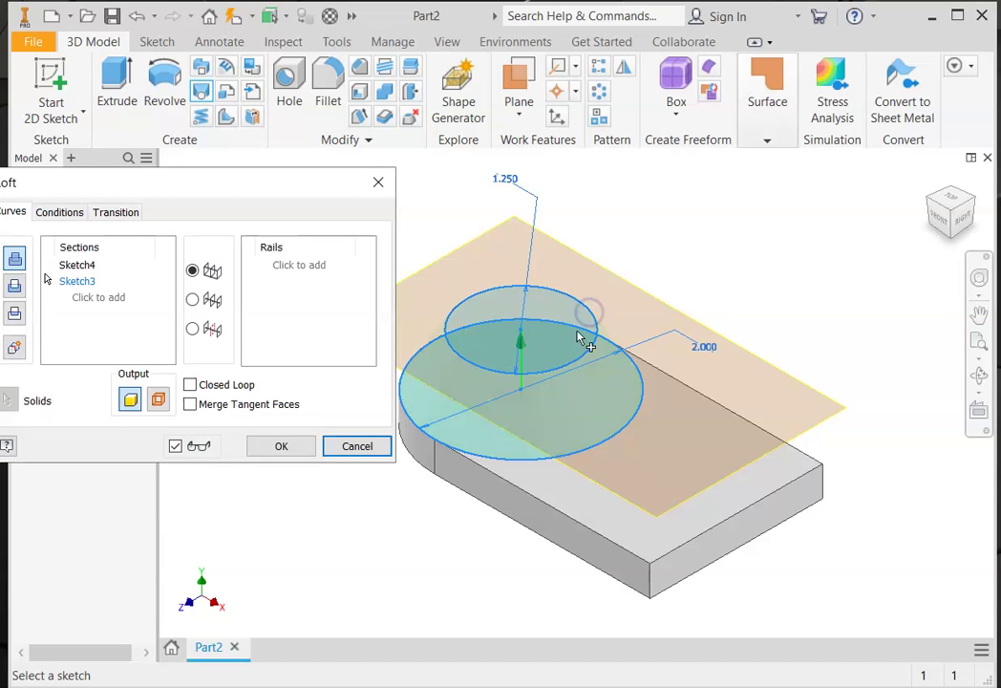
pyautogui.click(277, 446)
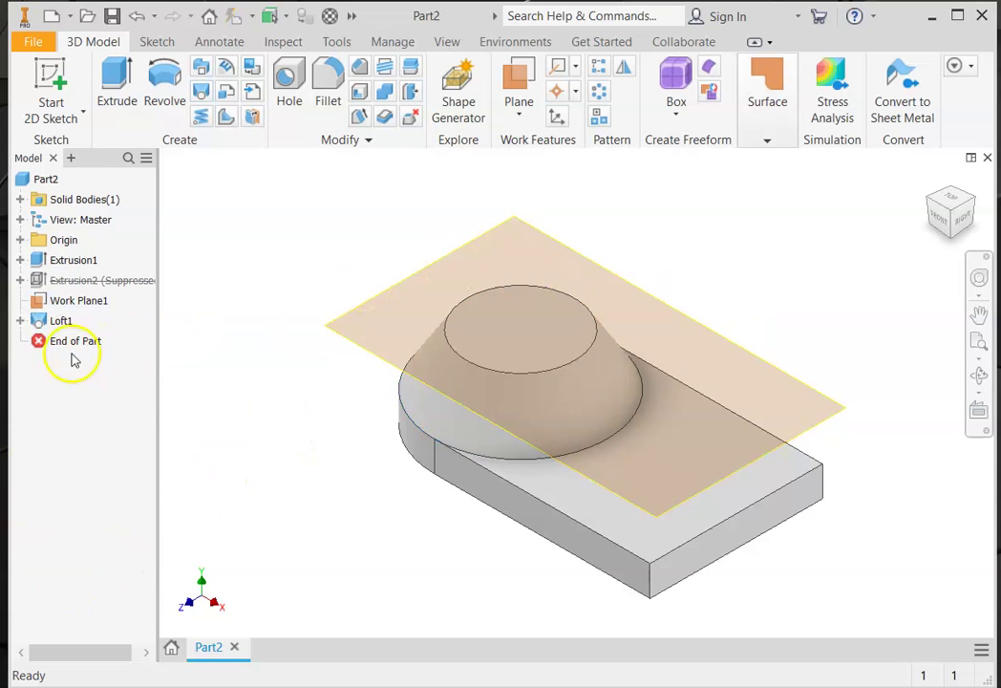
# - Turn off Work Plane1's visibility and select the plate's top face
pyautogui.rightClick(84, 307)
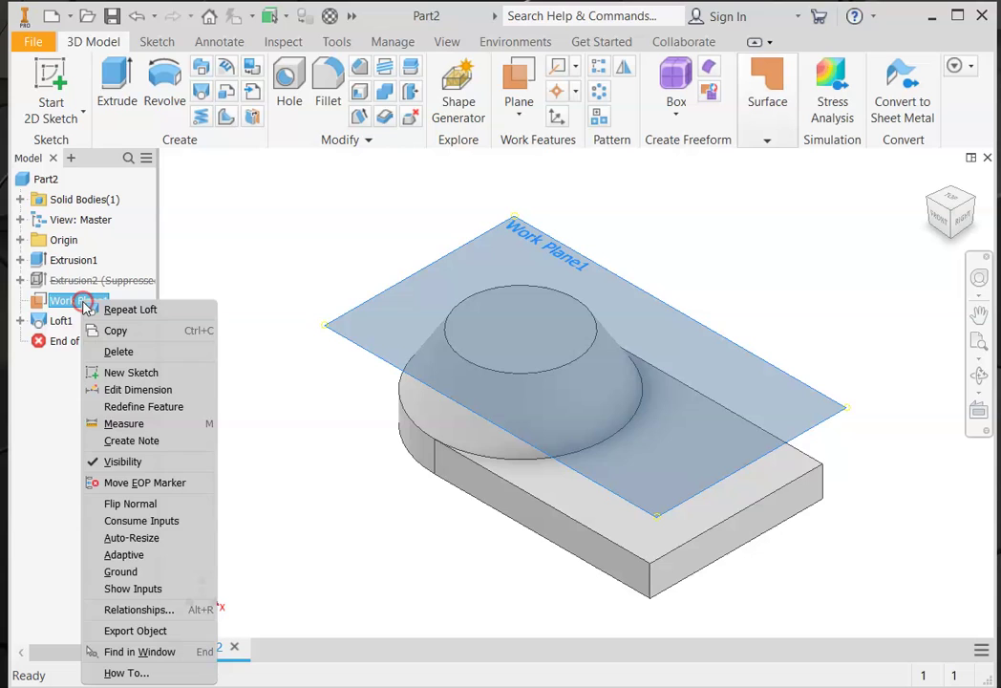
pyautogui.click(91, 468)
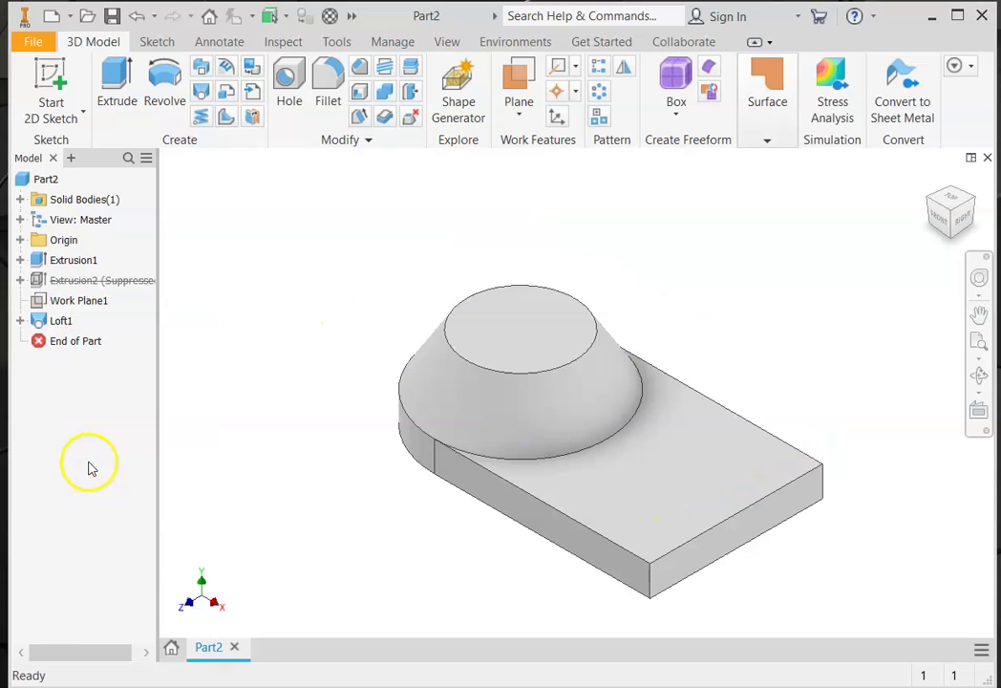
pyautogui.moveTo(440, 445); pyautogui.dragTo(371, 402, button='middle')
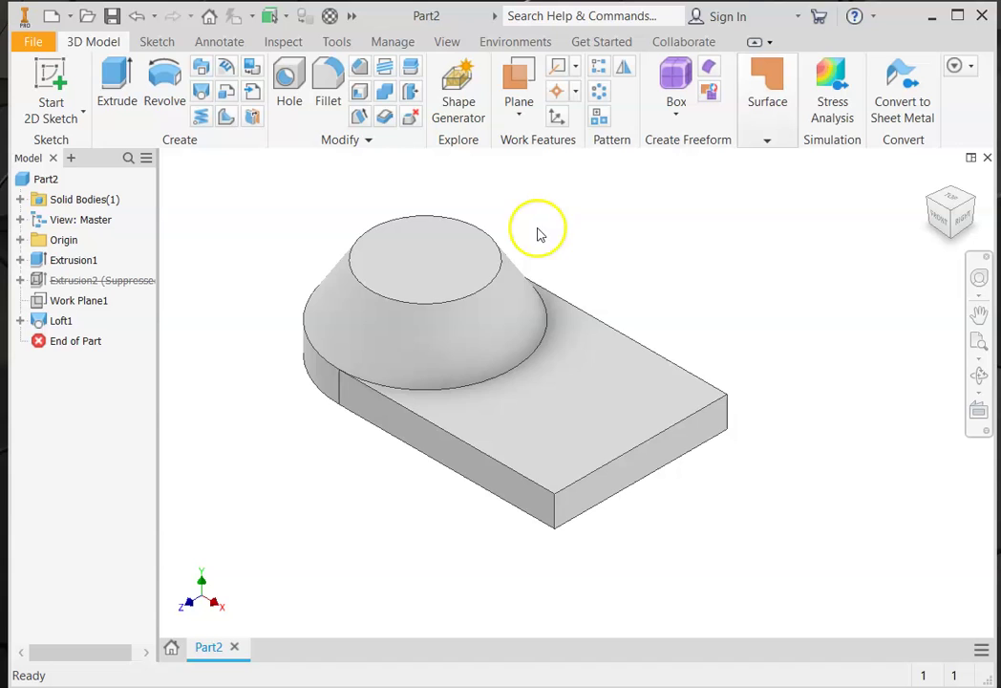
pyautogui.click(569, 409)
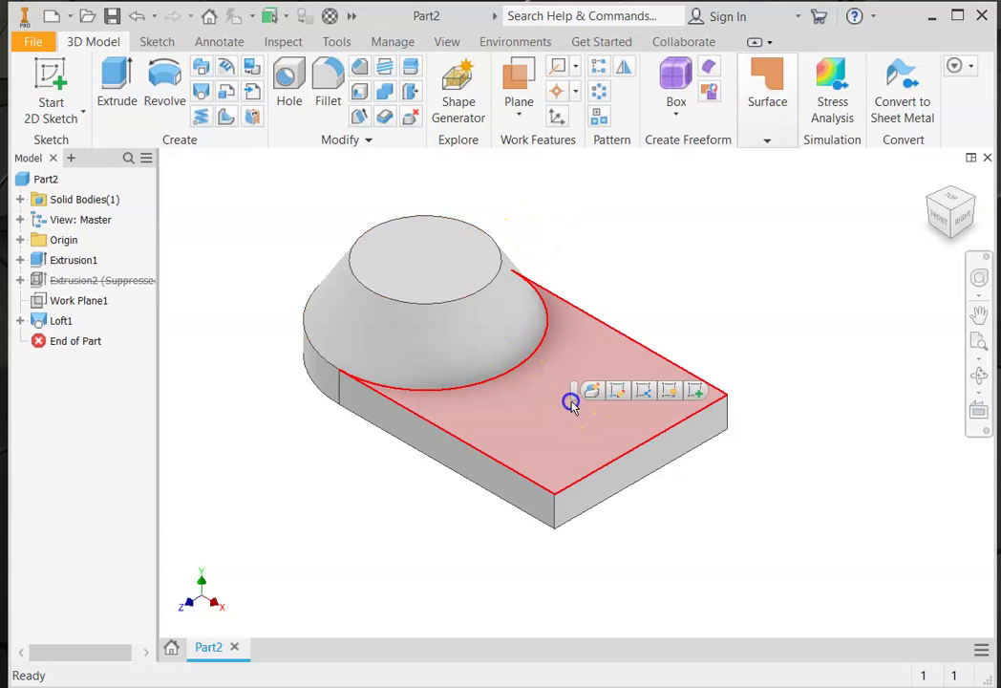
# - Sketch a vertical center-to-center slot on the plate's top face, comparing against the Swivel BASE2 drawing
pyautogui.click(699, 394)
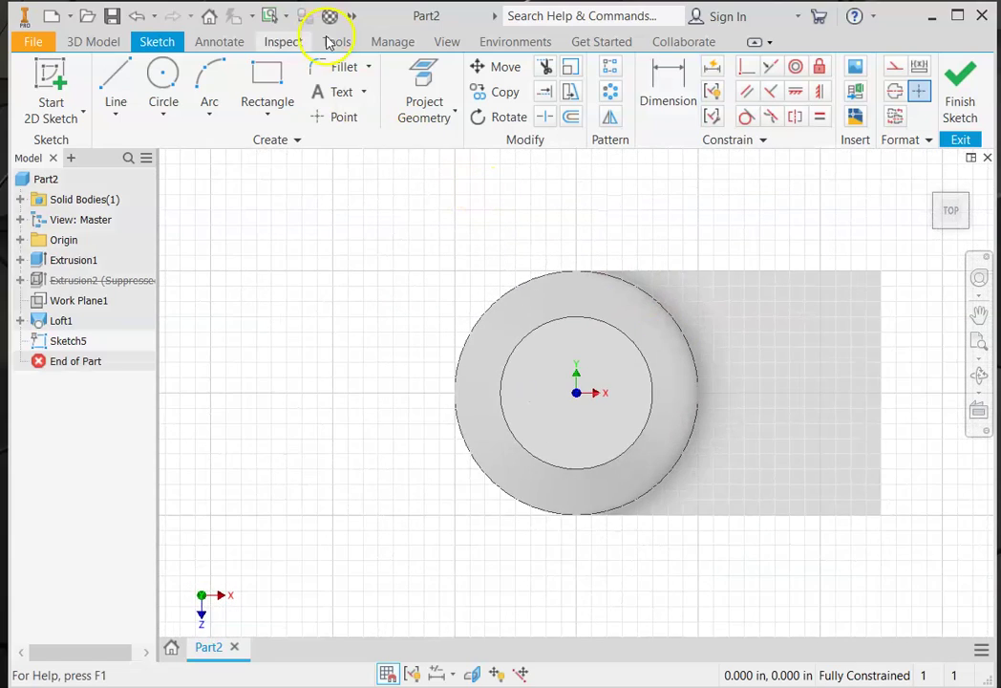
pyautogui.click(268, 115)
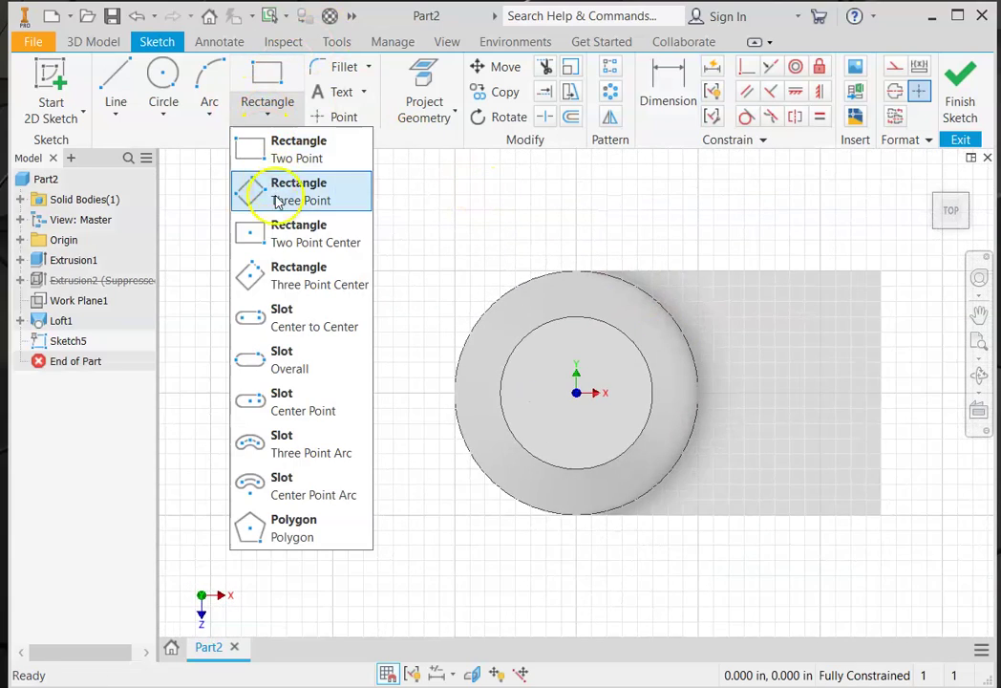
pyautogui.click(258, 324)
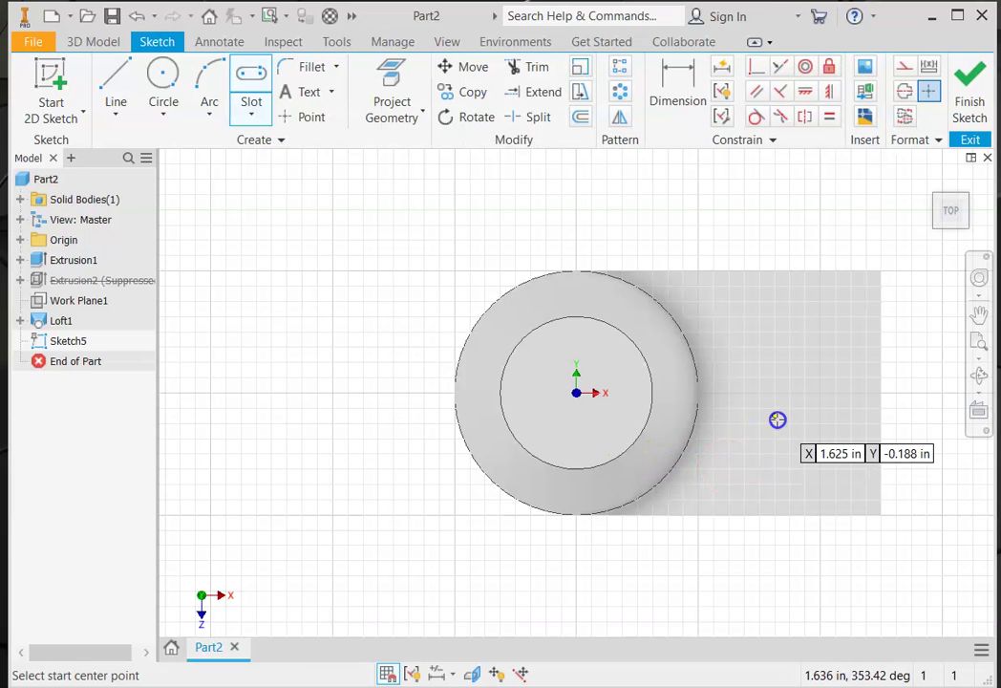
pyautogui.click(800, 353)
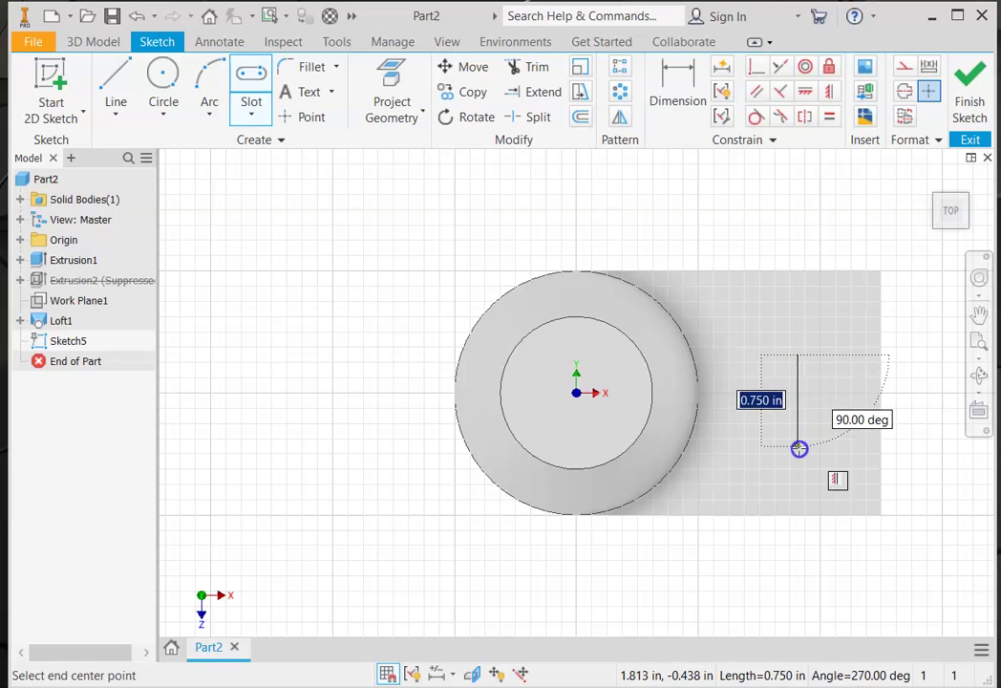
pyautogui.click(798, 442)
pyautogui.click(820, 417)
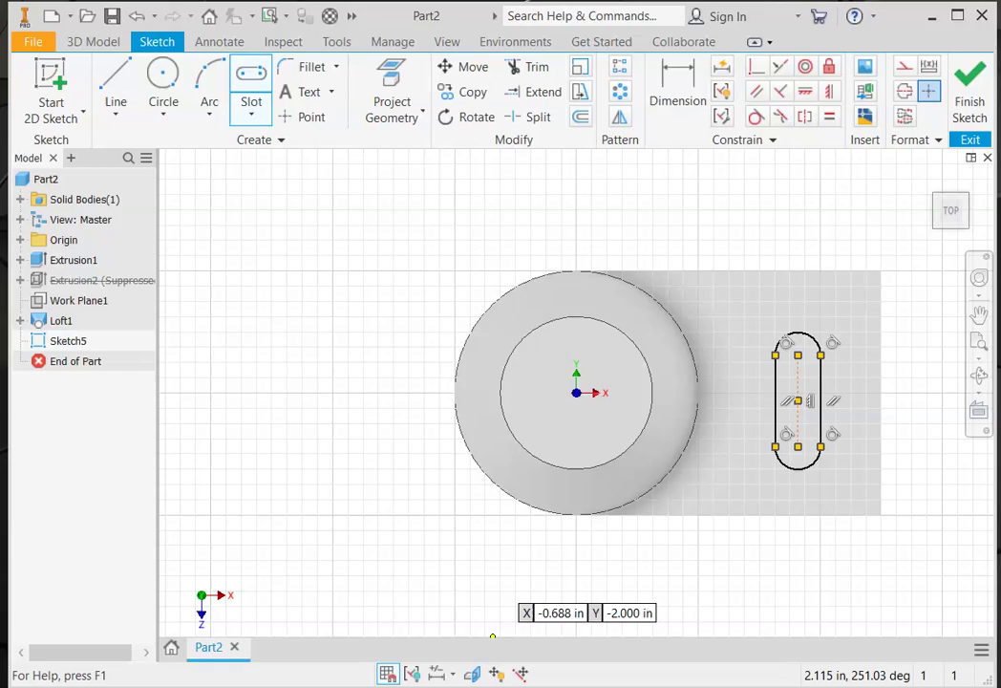
pyautogui.hotkey('alt', 'Tab')
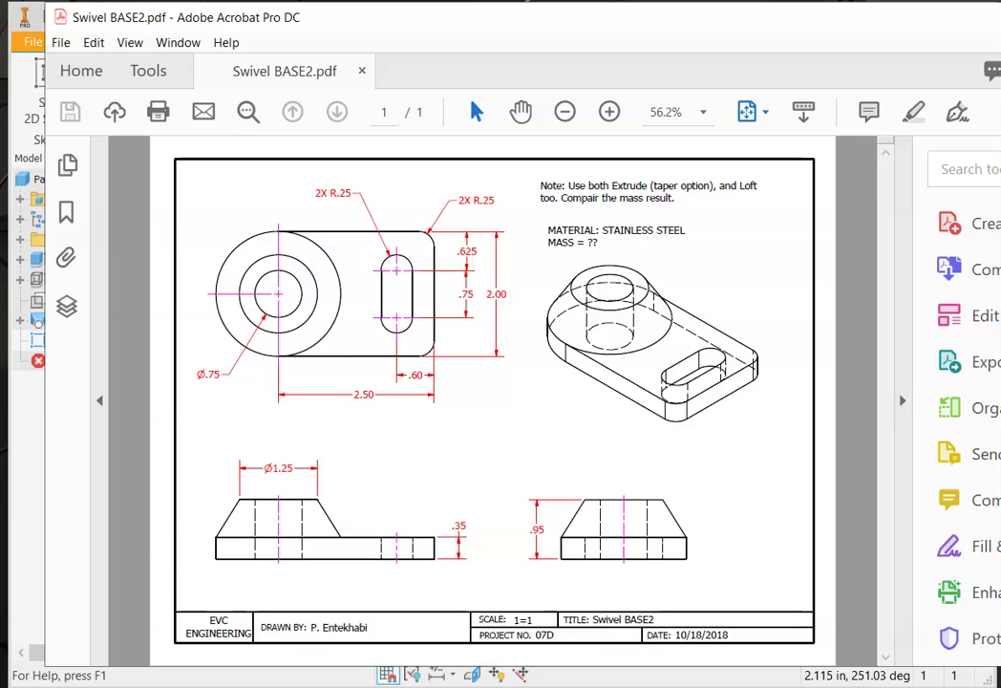
pyautogui.hotkey('alt', 'Tab')
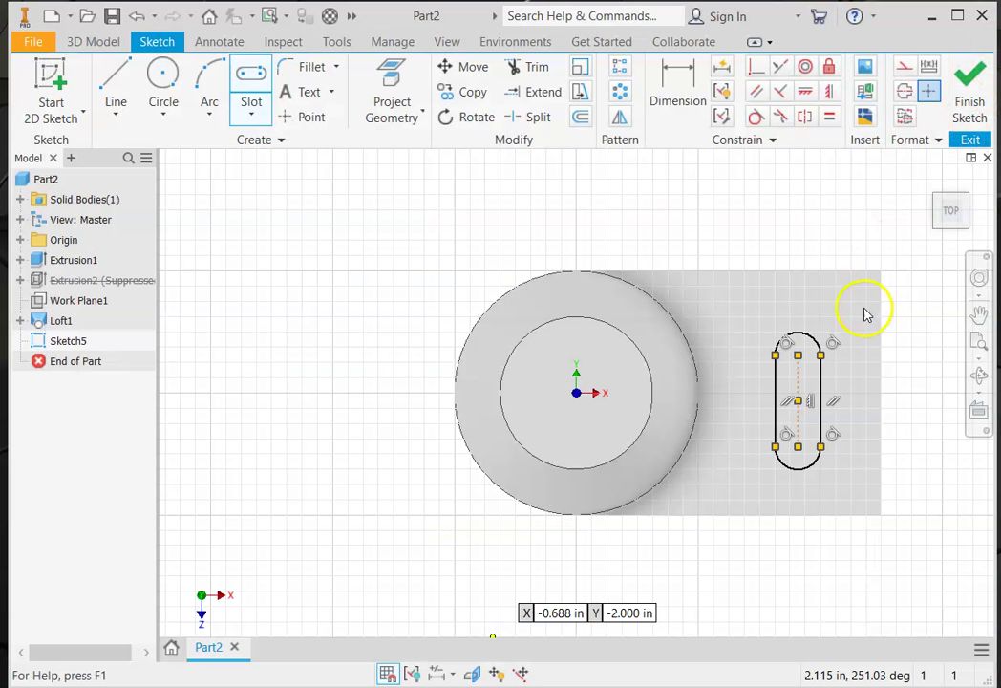
# - Dimension the slot's end arcs to a .250 radius
pyautogui.click(674, 91)
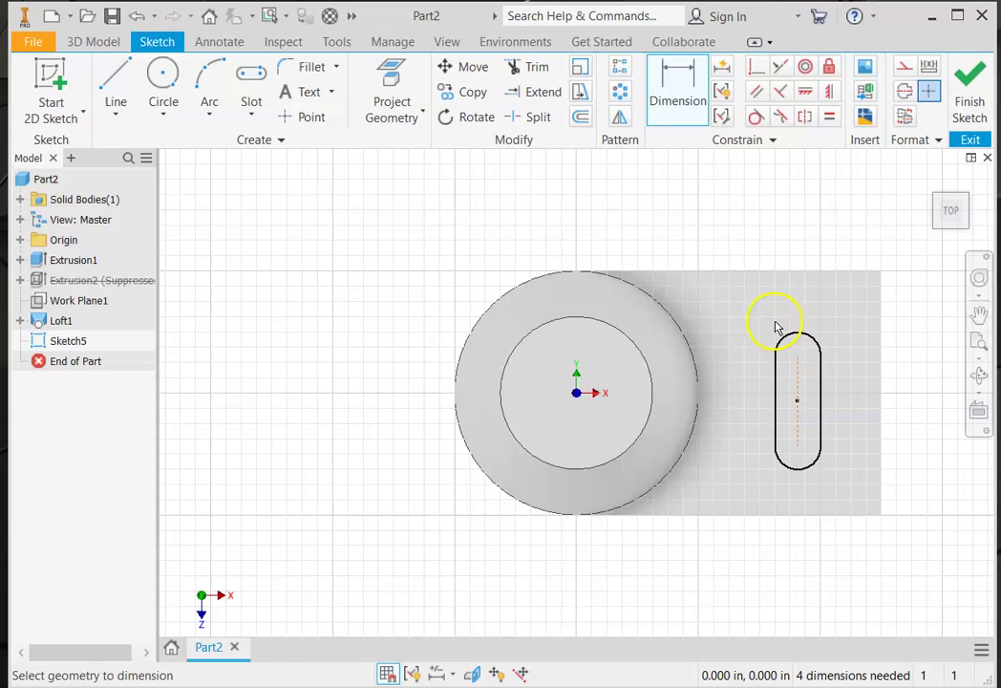
pyautogui.scroll(-3, 776, 330)
pyautogui.click(798, 341)
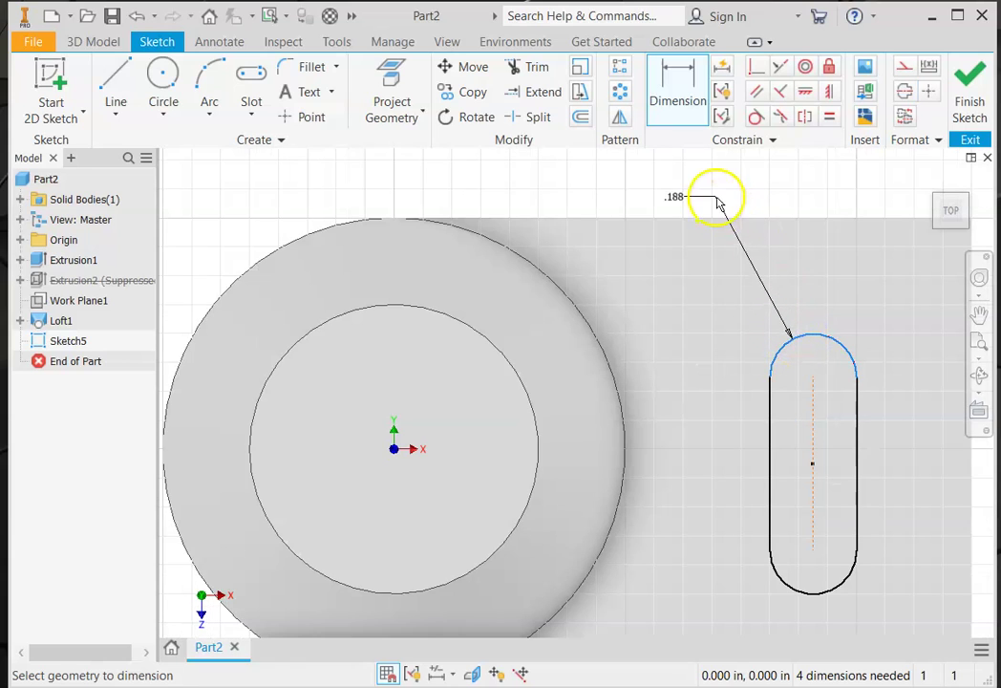
pyautogui.click(723, 202)
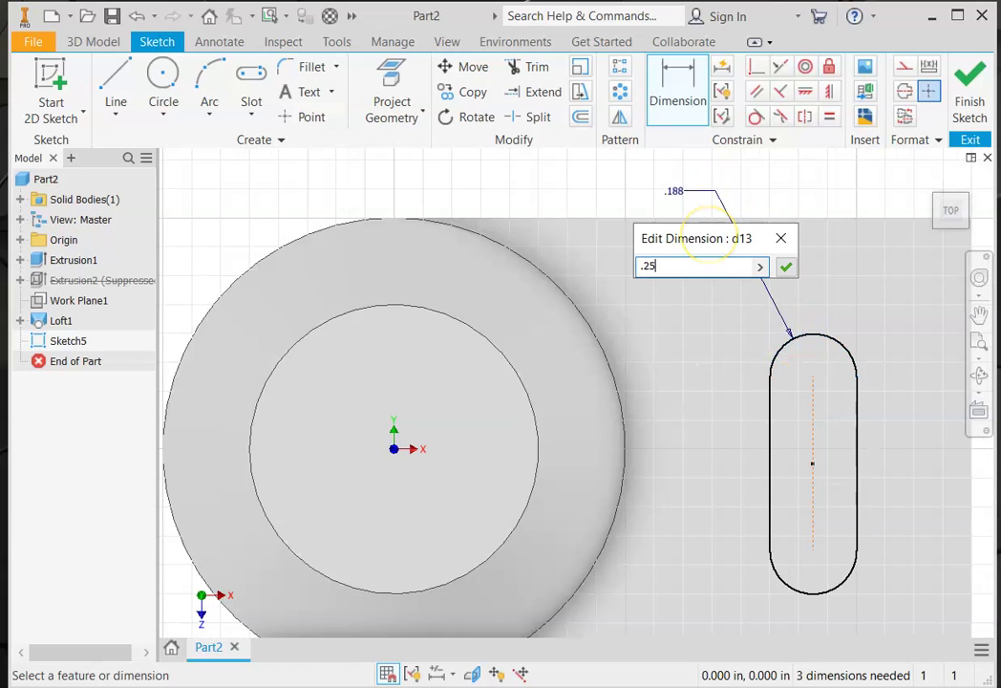
pyautogui.click(788, 267)
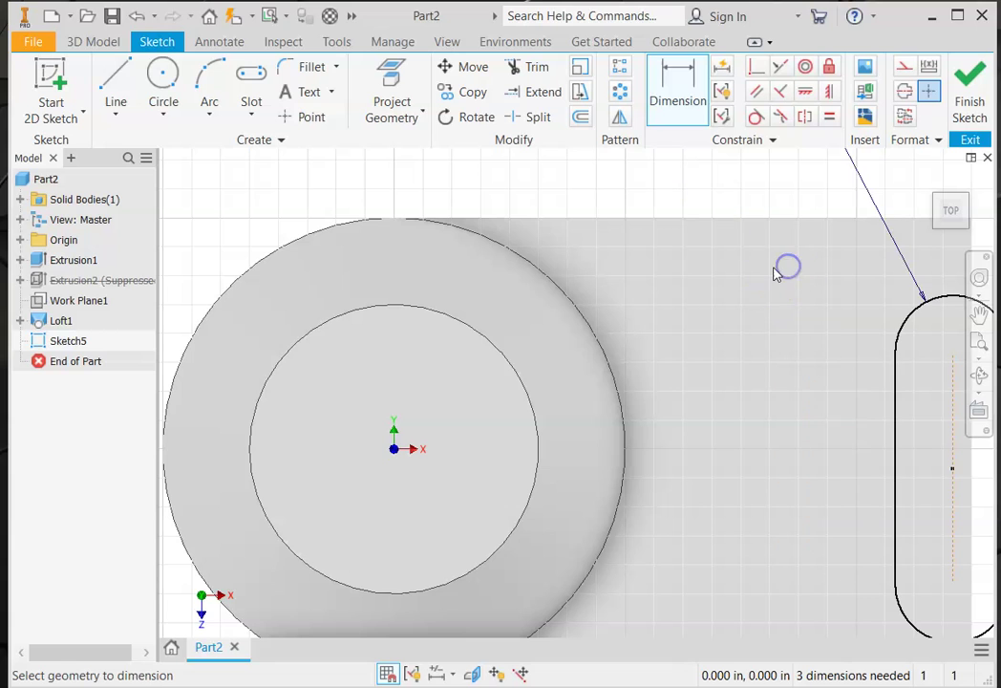
pyautogui.scroll(3, 822, 363)
# - Recentre the view, recheck the drawing, and drag the slot left and up on the plate
pyautogui.moveTo(839, 416); pyautogui.dragTo(496, 342, button='middle')
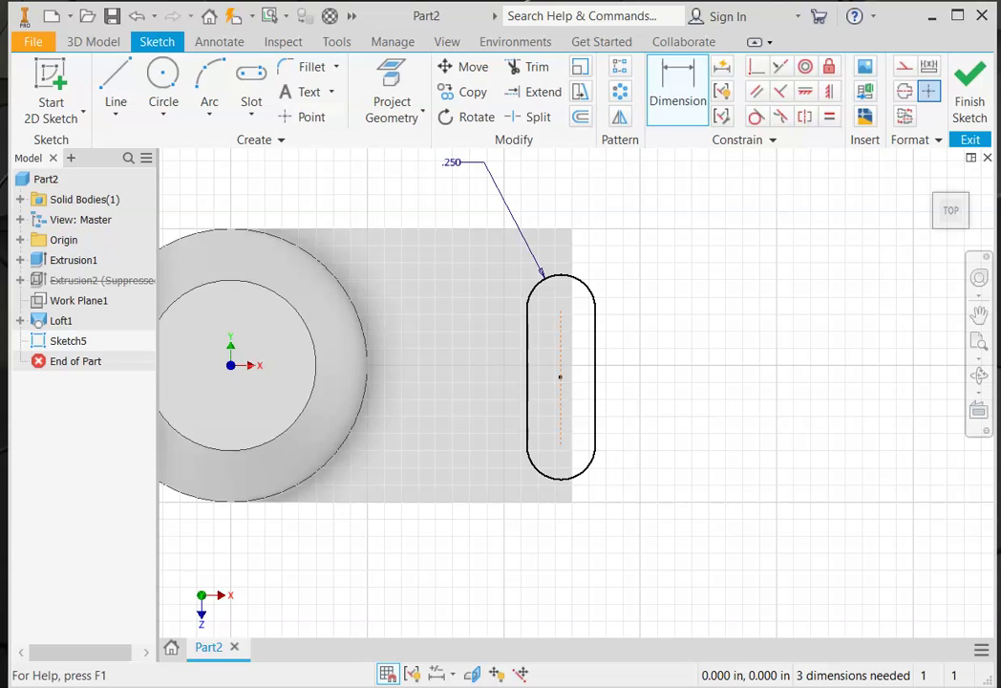
pyautogui.hotkey('alt', 'Tab')
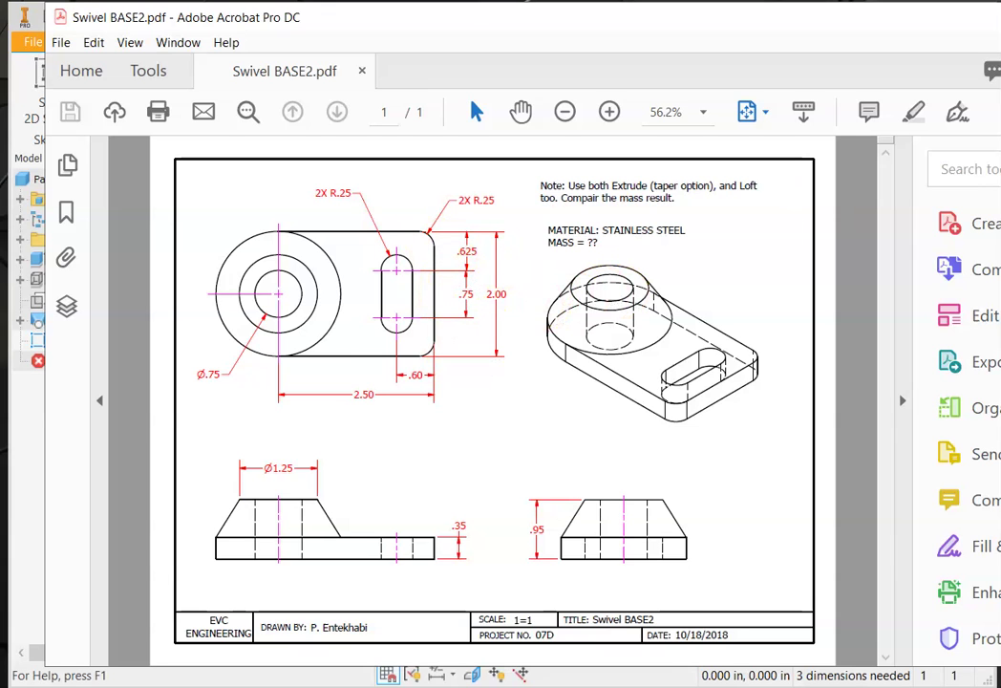
pyautogui.hotkey('alt', 'Tab')
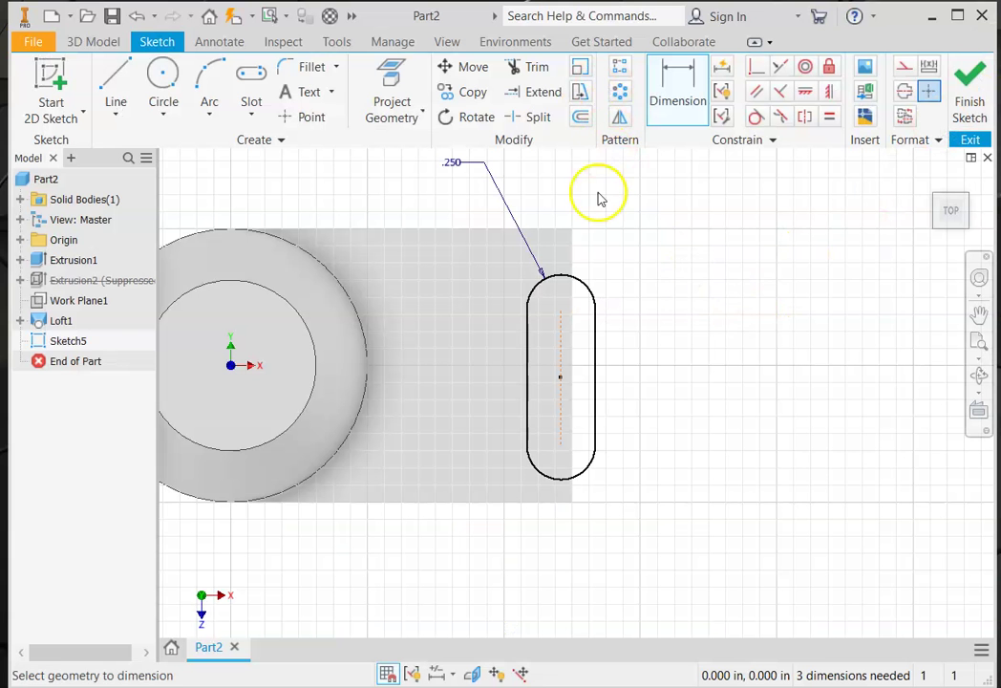
pyautogui.press('Escape')
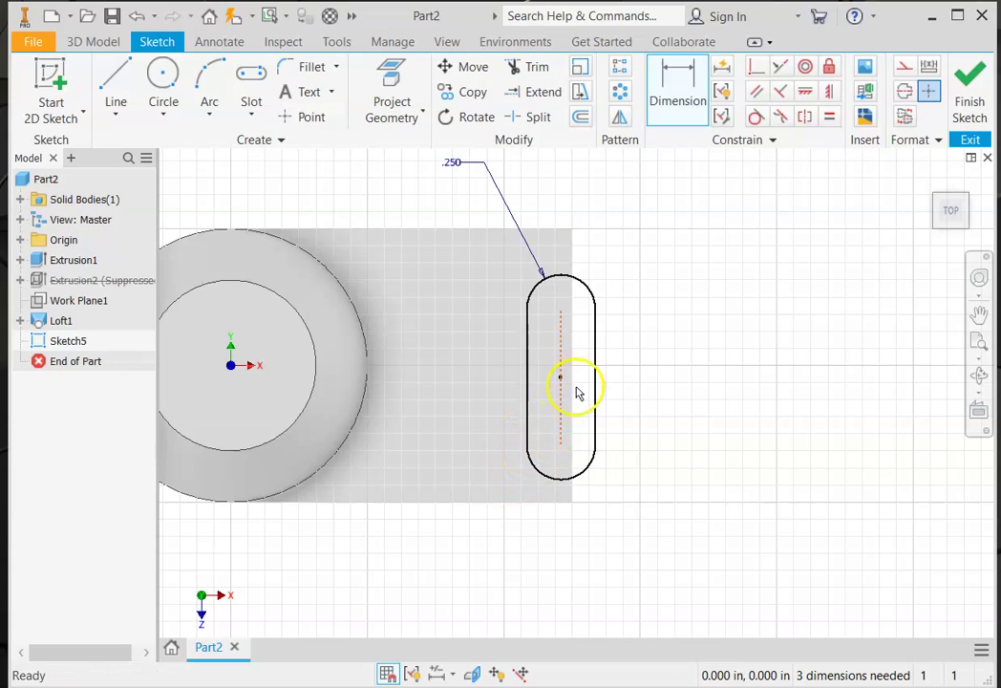
pyautogui.moveTo(562, 382); pyautogui.dragTo(512, 365)
pyautogui.click(702, 81)
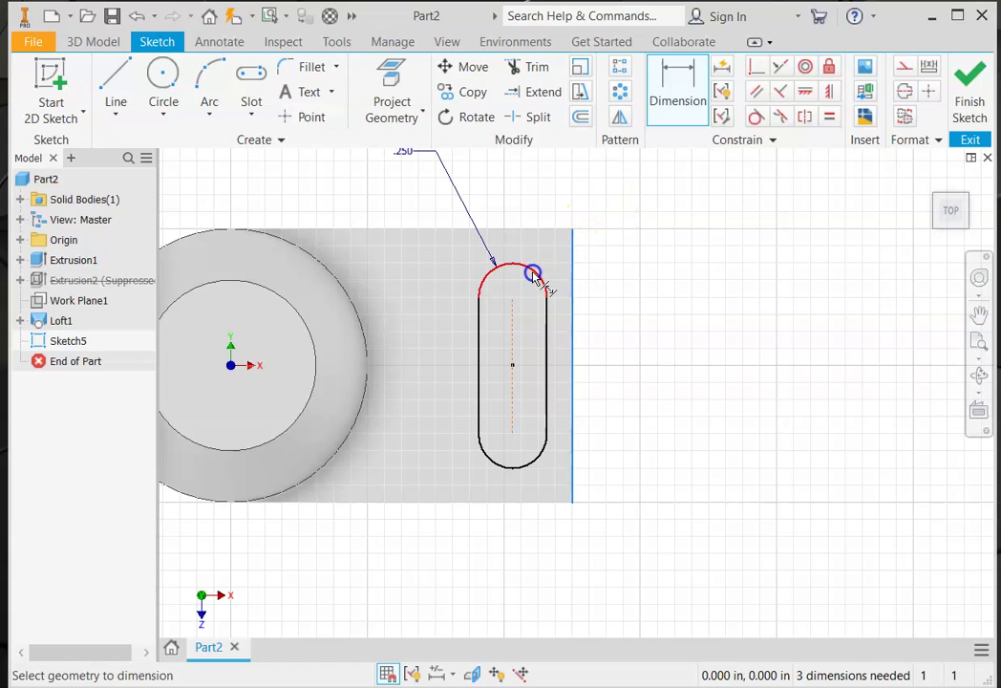
# - Set the slot centre .600 from the plate's right edge
pyautogui.click(532, 275)
pyautogui.click(540, 179)
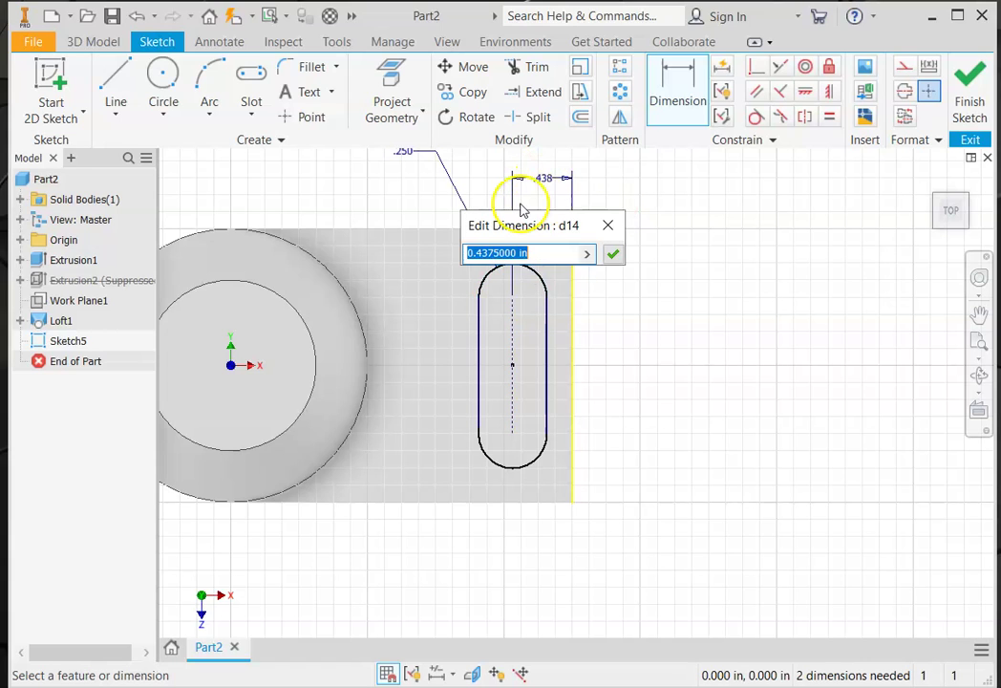
pyautogui.write('.6')
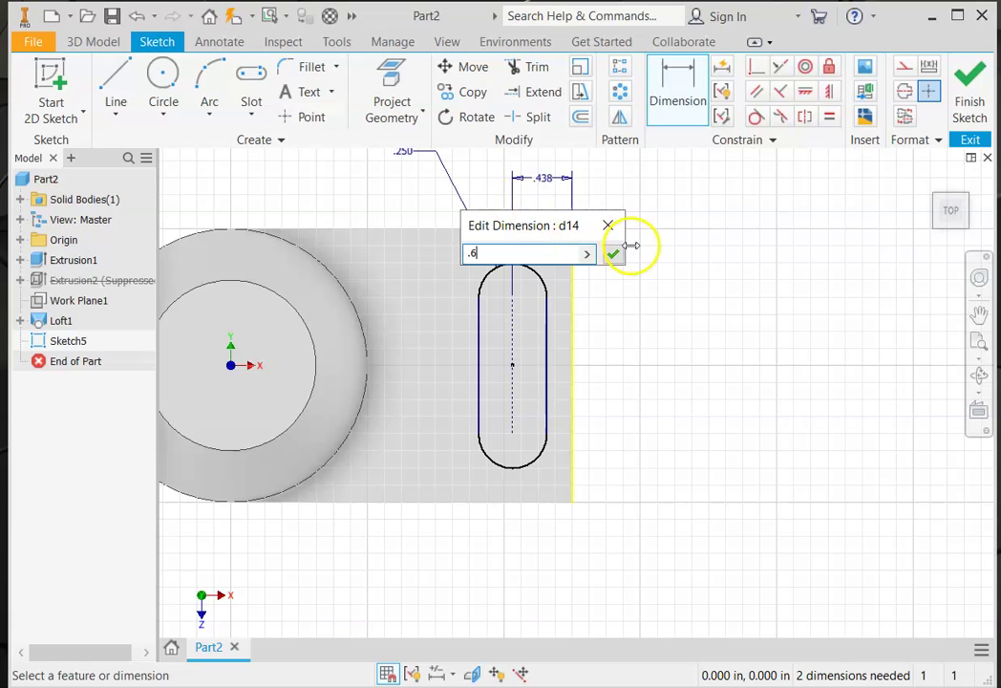
pyautogui.click(612, 253)
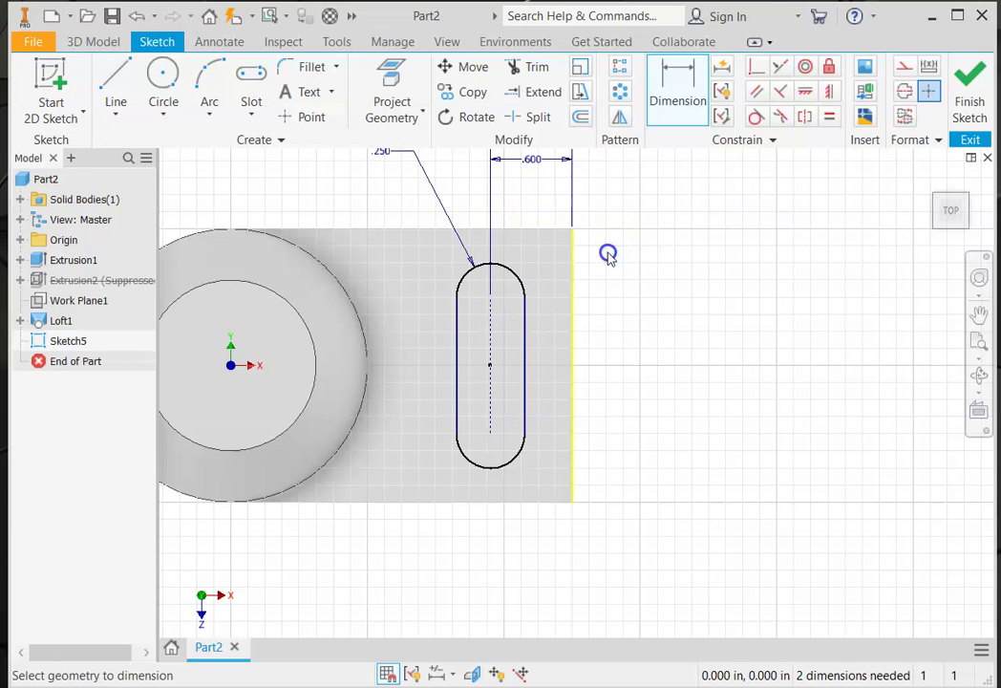
# - Check the drawing's slot position values and delete the conflicting 1.000 vertical dimension
pyautogui.click(524, 229)
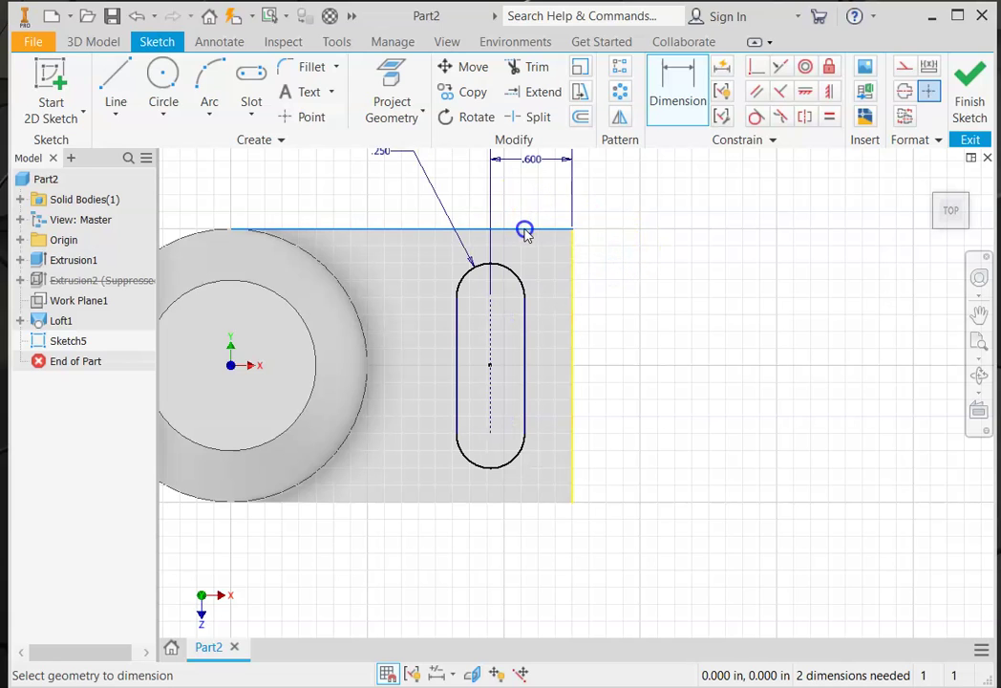
pyautogui.click(490, 368)
pyautogui.click(619, 307)
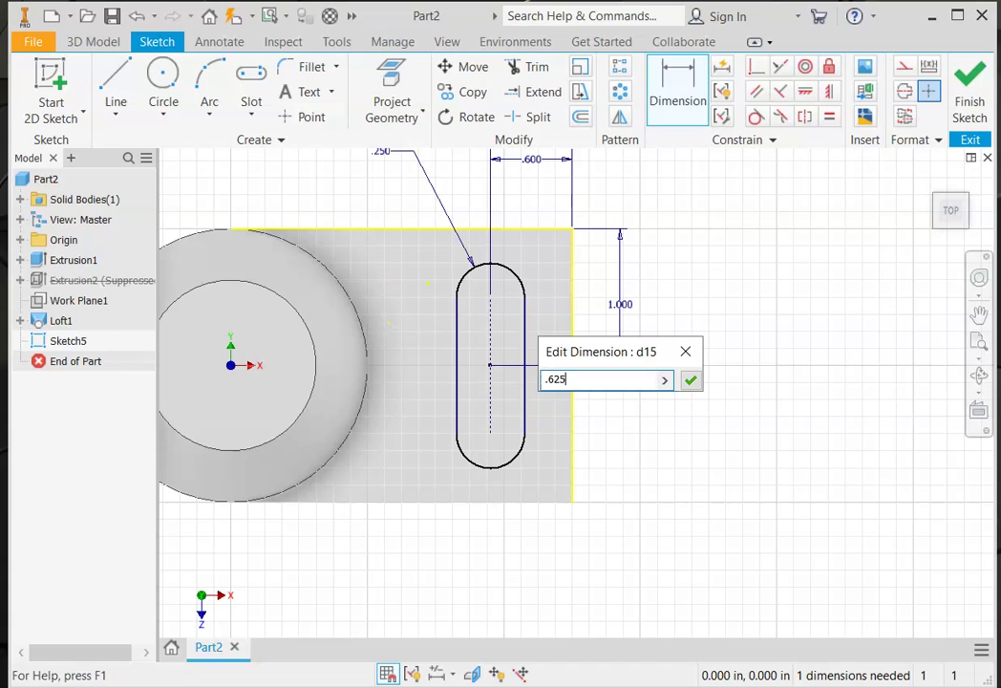
pyautogui.hotkey('alt', 'Tab')
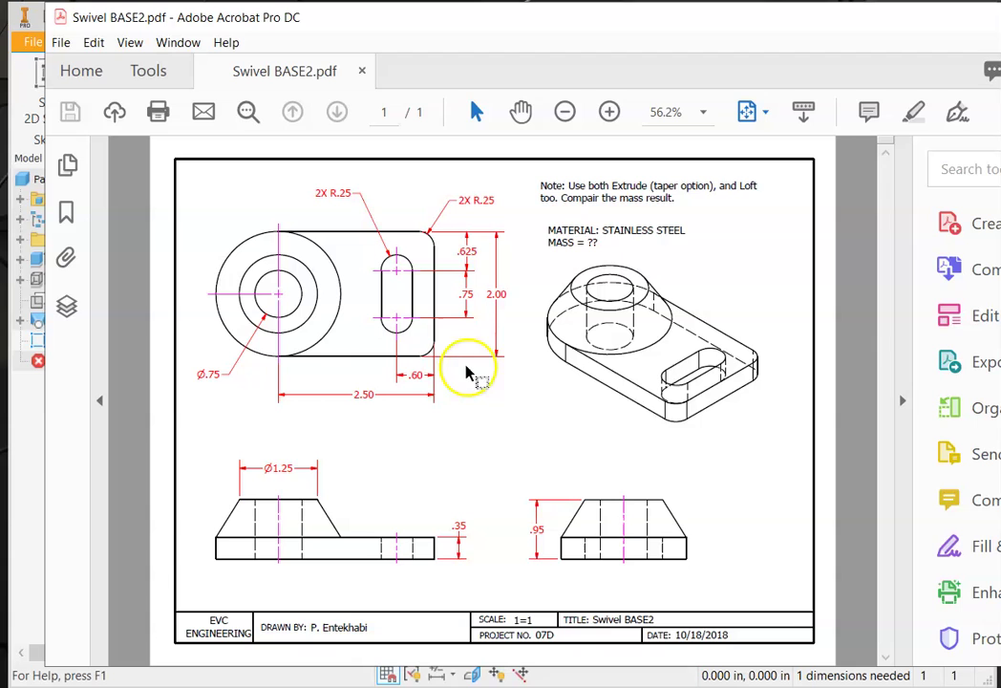
pyautogui.hotkey('alt', 'Tab')
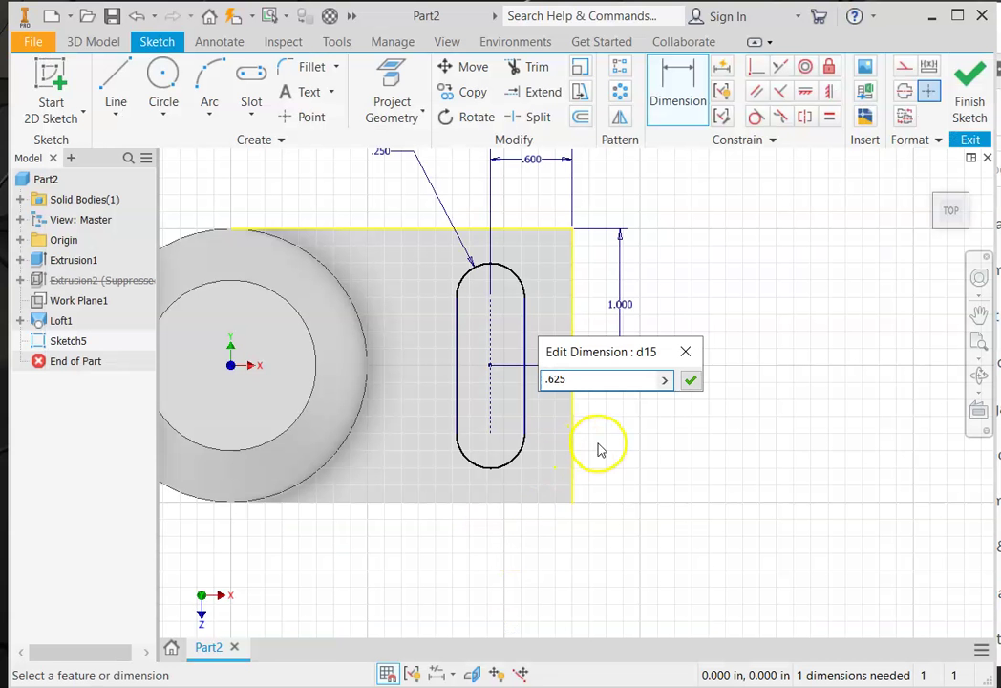
pyautogui.press('Escape')
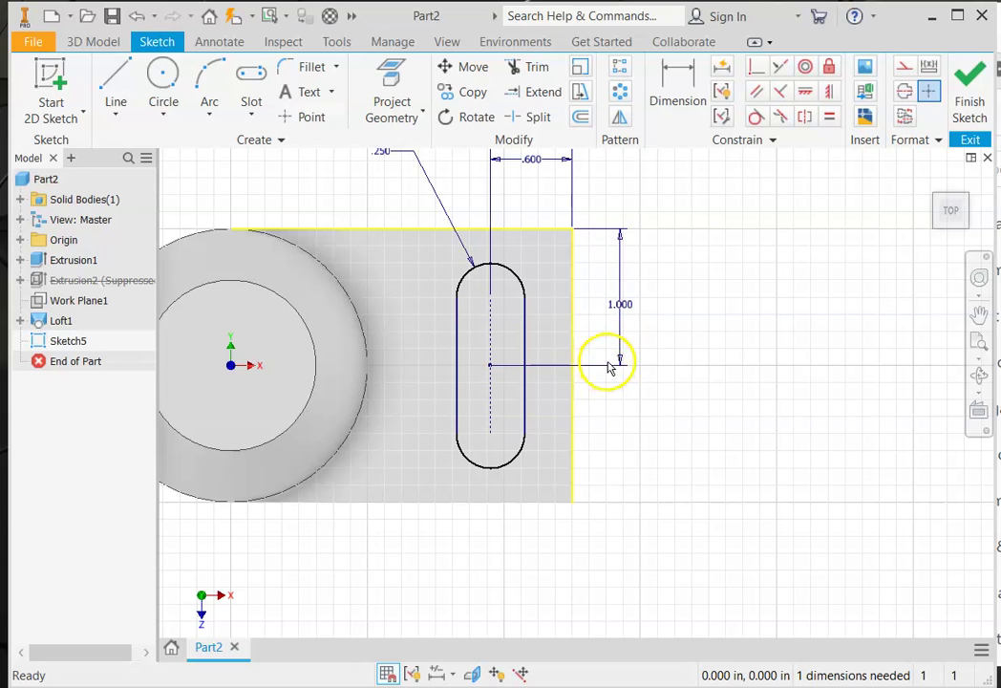
pyautogui.click(623, 305)
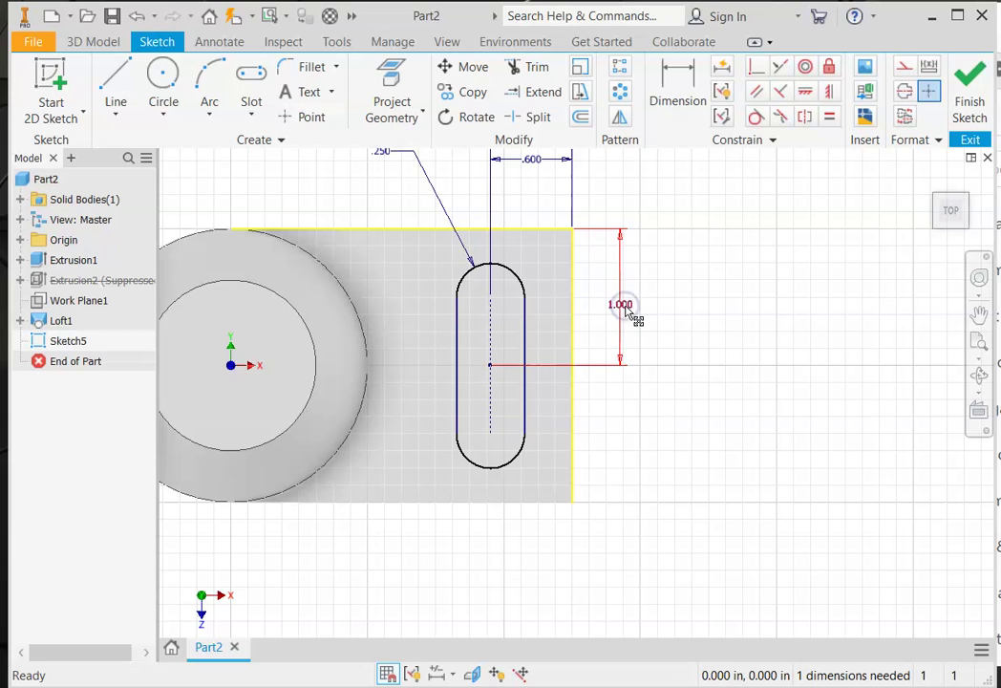
pyautogui.press('Delete')
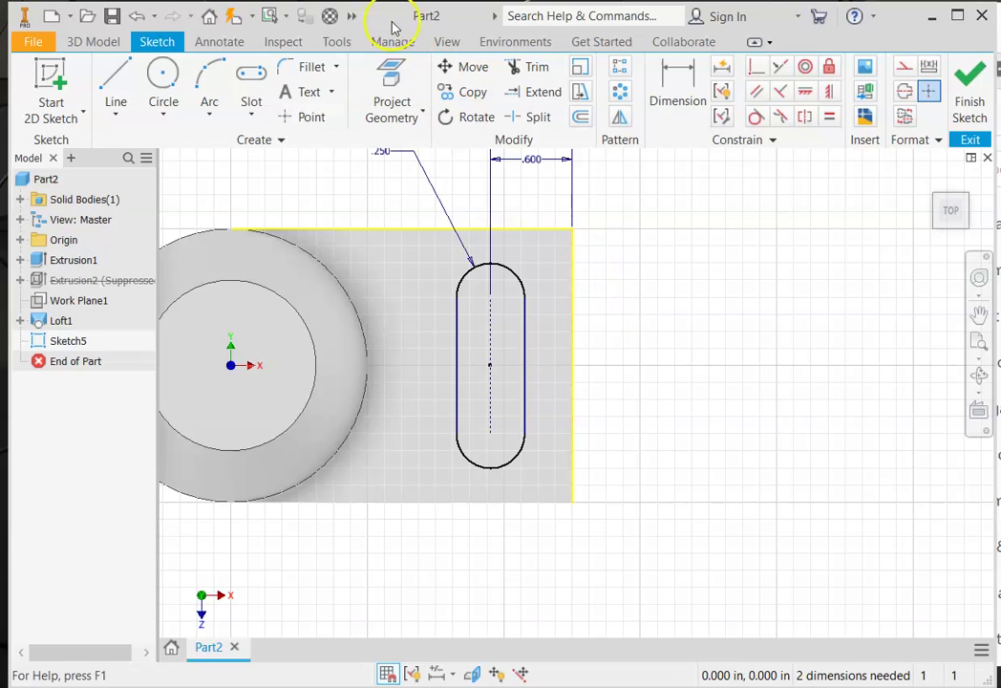
# - Dimension the slot's top arc .625 below the plate's top edge
pyautogui.click(671, 88)
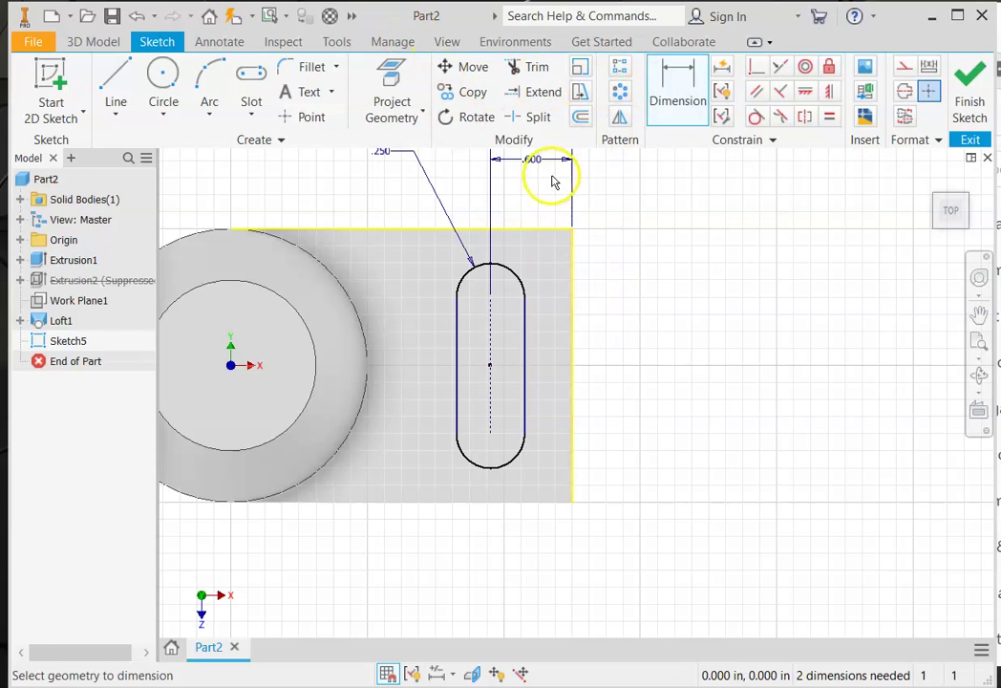
pyautogui.click(513, 230)
pyautogui.click(507, 271)
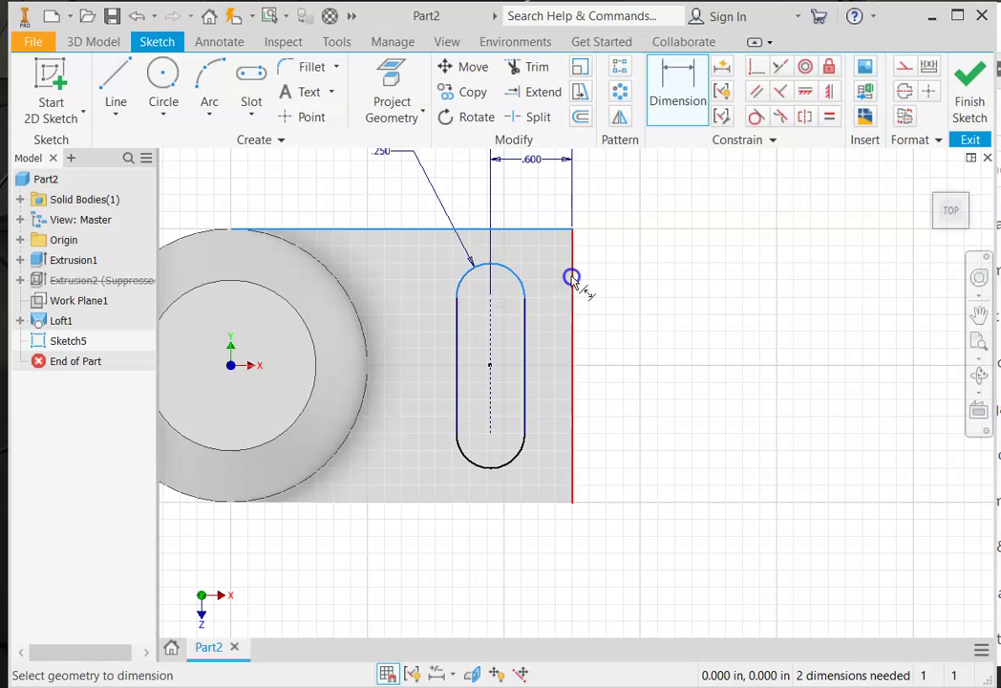
pyautogui.click(612, 264)
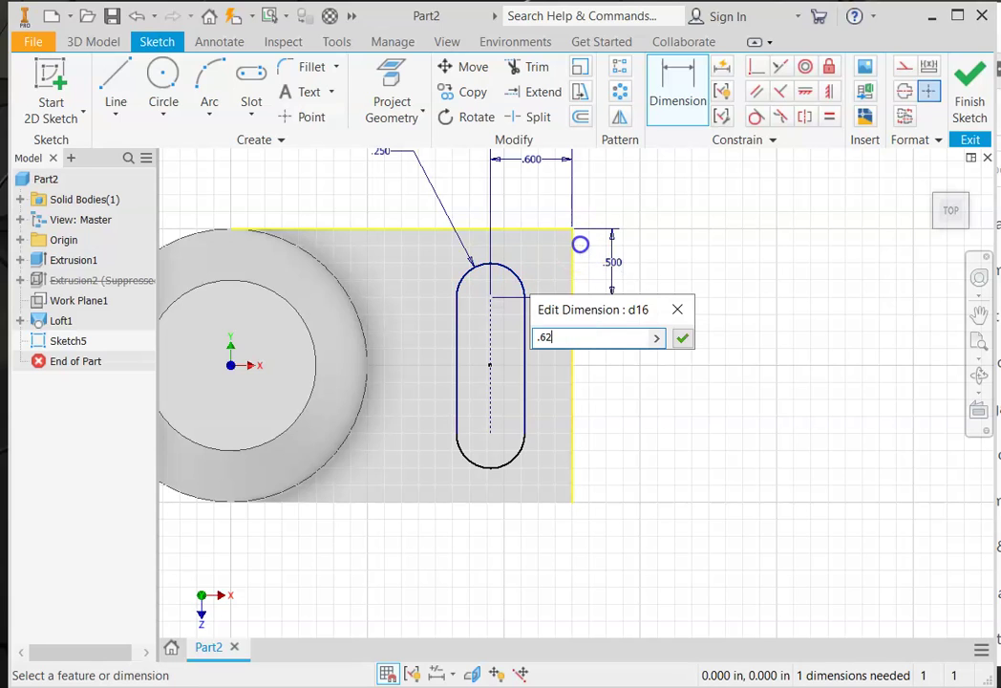
pyautogui.write('.625')
pyautogui.click(681, 340)
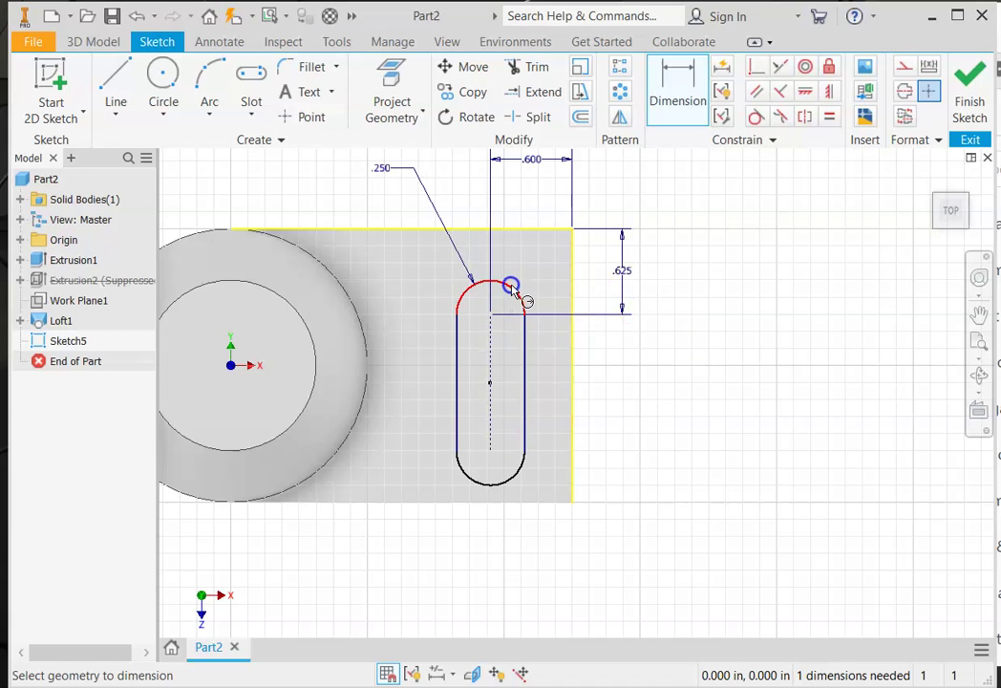
# - Make the slot .750 long and finish the sketch
pyautogui.click(506, 480)
pyautogui.click(580, 375)
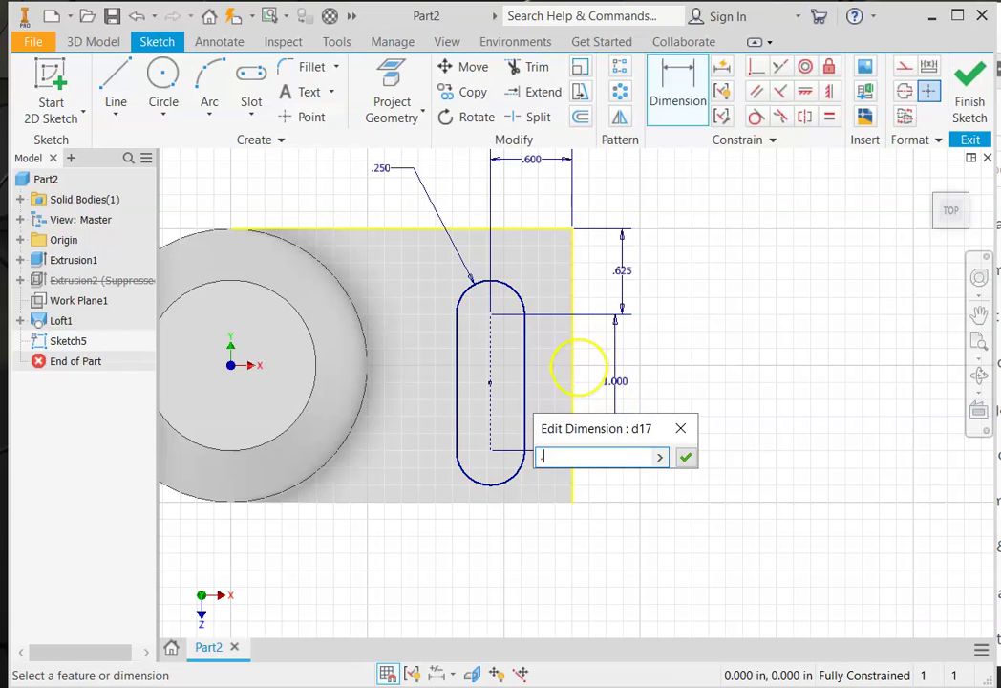
pyautogui.write('.75')
pyautogui.click(686, 457)
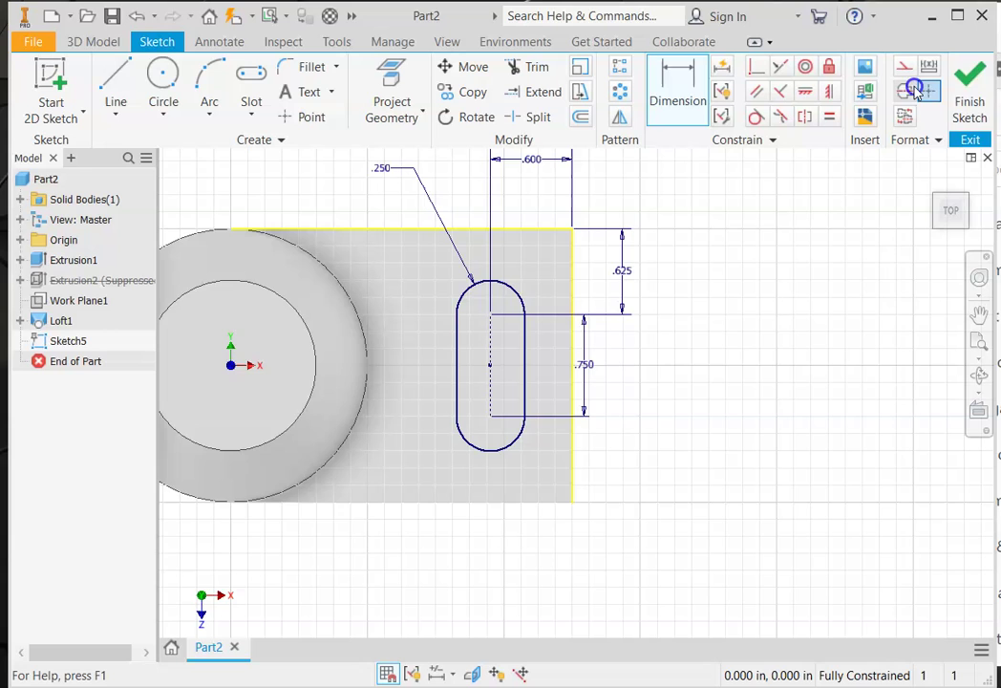
pyautogui.click(967, 101)
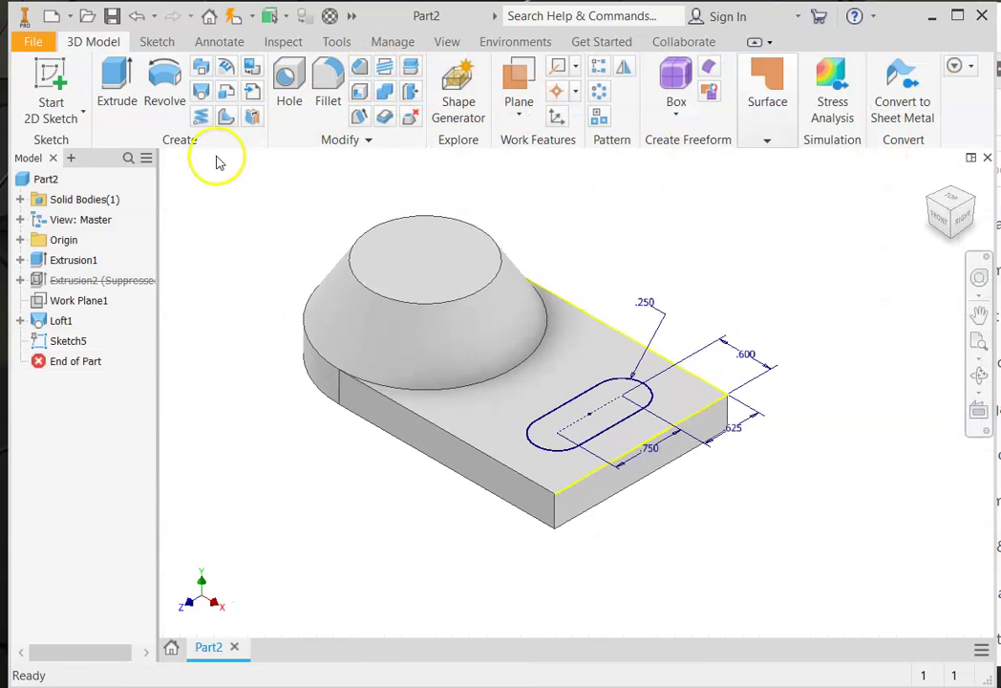
# - Try extruding the slot through all, then dismiss the failure message and cancel
pyautogui.click(117, 86)
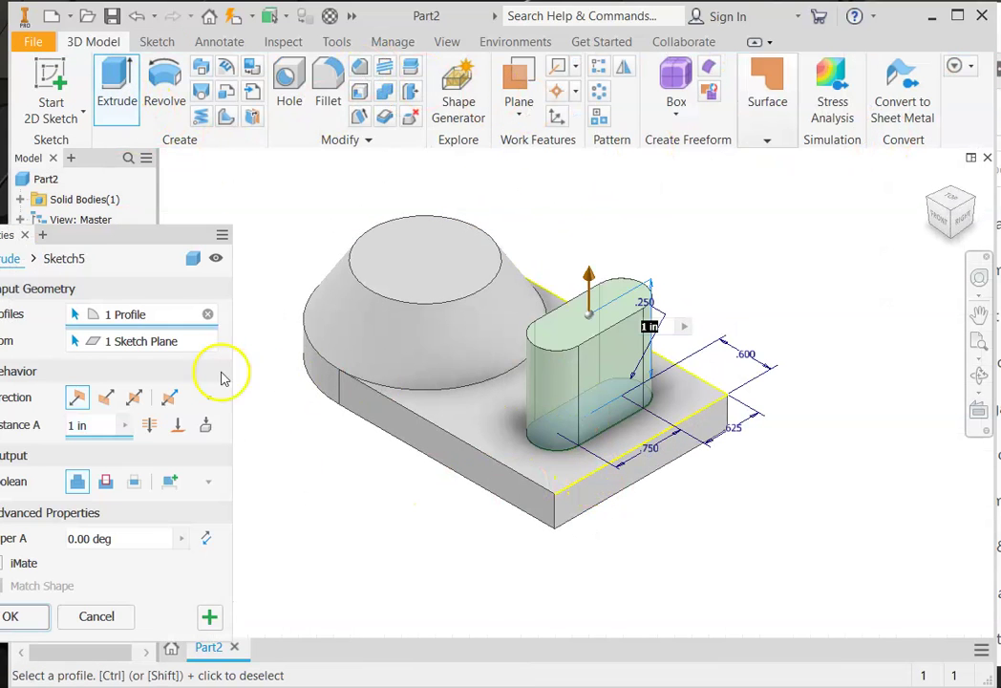
pyautogui.click(149, 428)
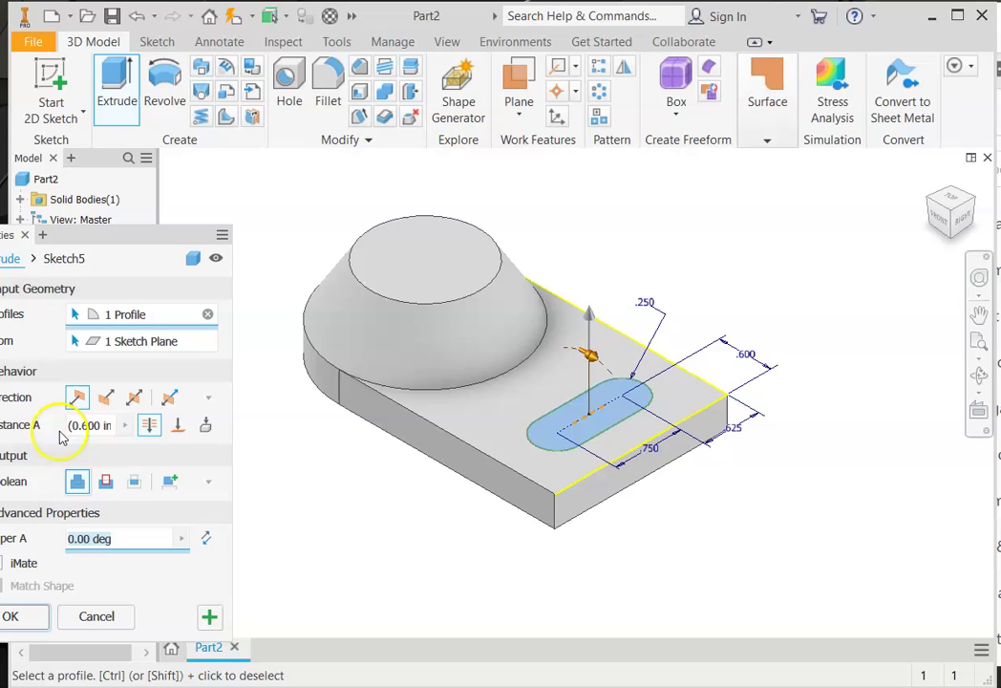
pyautogui.click(209, 616)
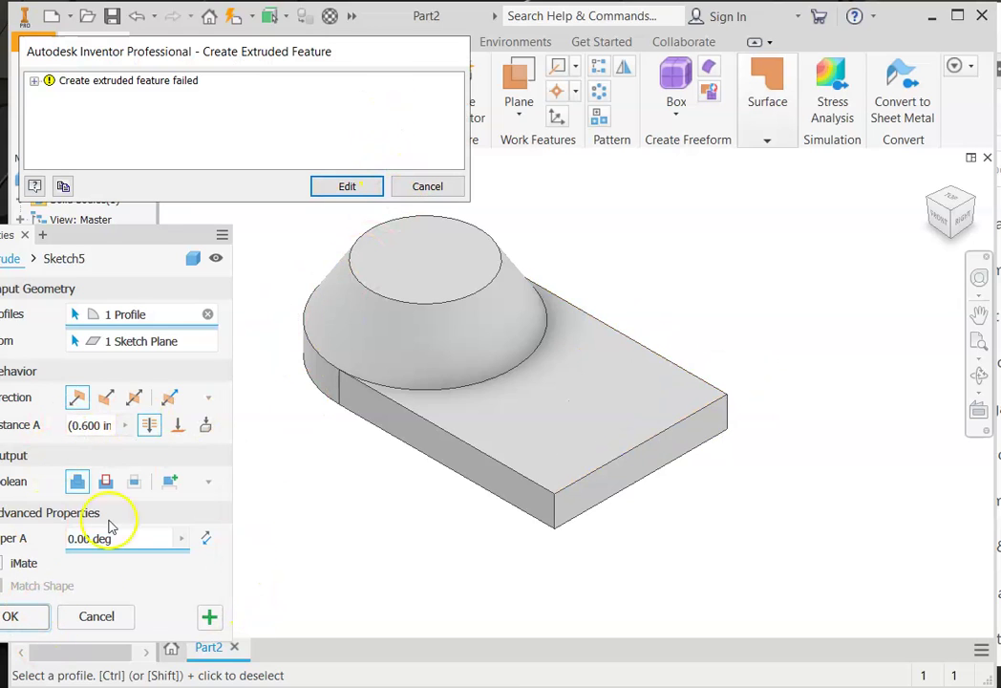
pyautogui.click(97, 616)
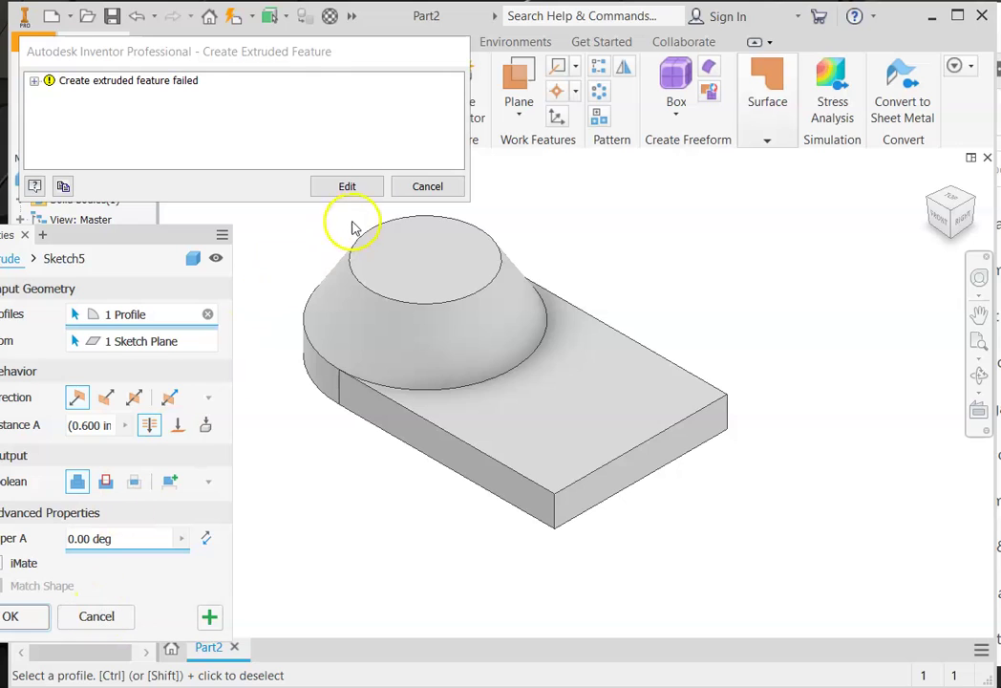
pyautogui.click(428, 186)
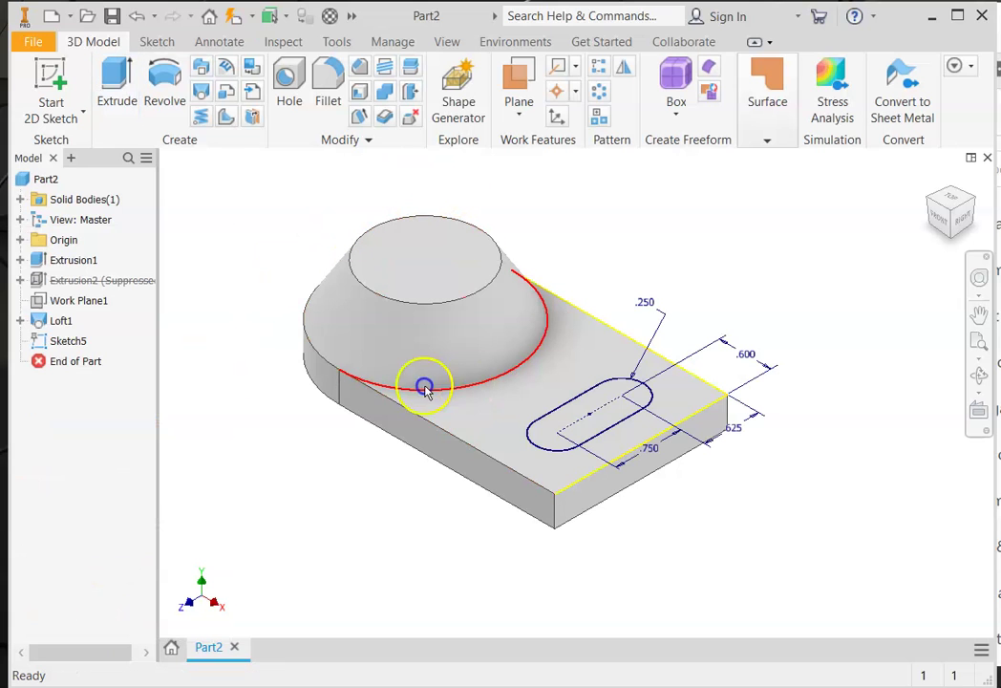
# - Extrude the slot 1 in down into the plate as a cut
pyautogui.click(116, 100)
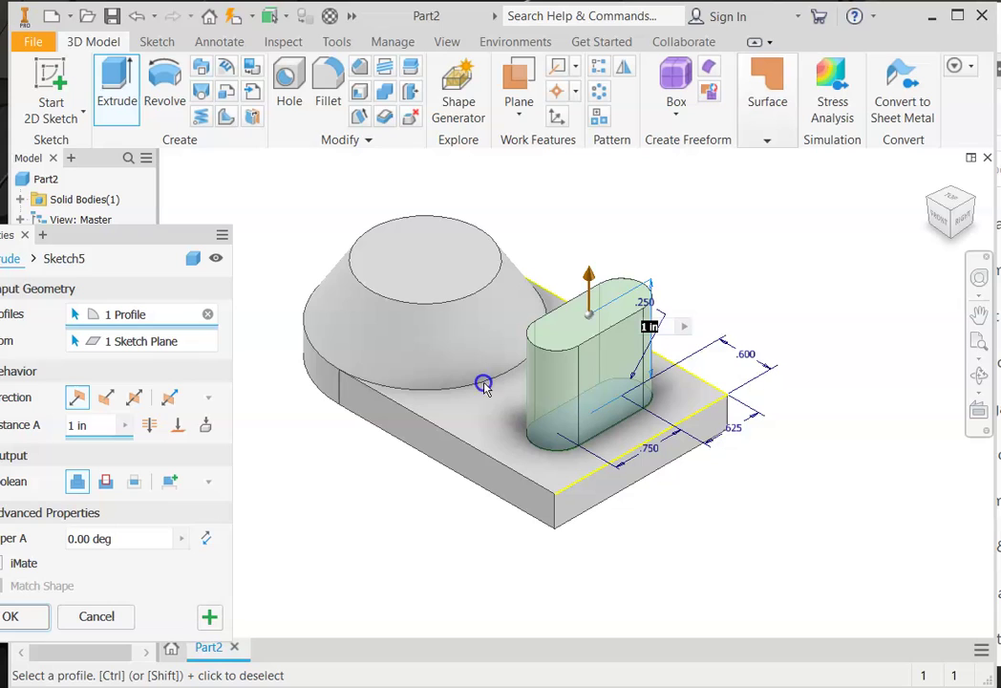
pyautogui.click(150, 428)
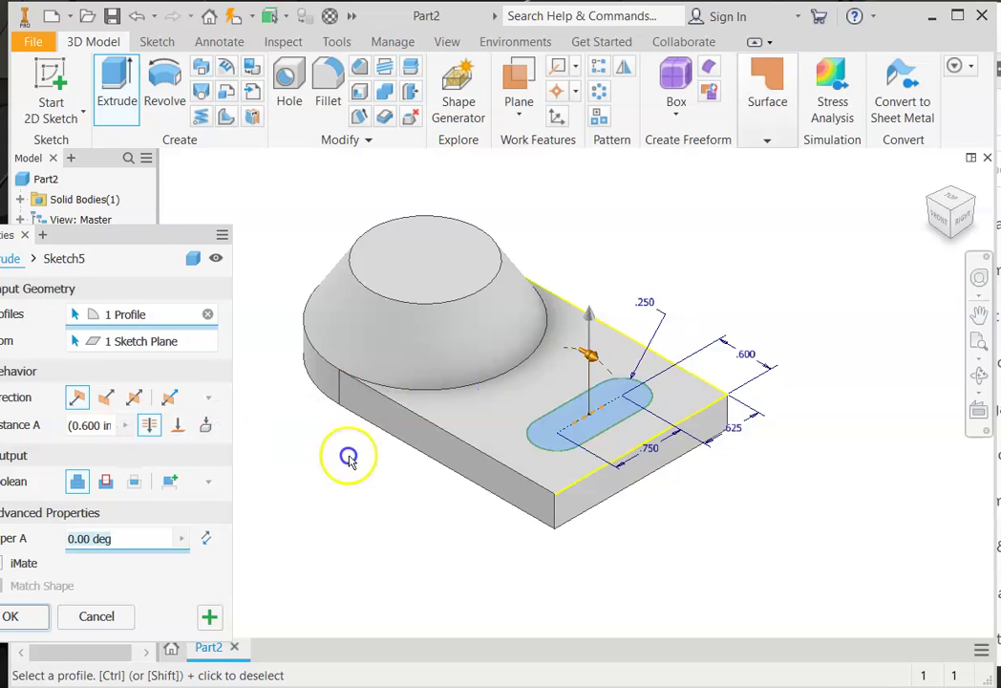
pyautogui.click(146, 423)
pyautogui.click(107, 397)
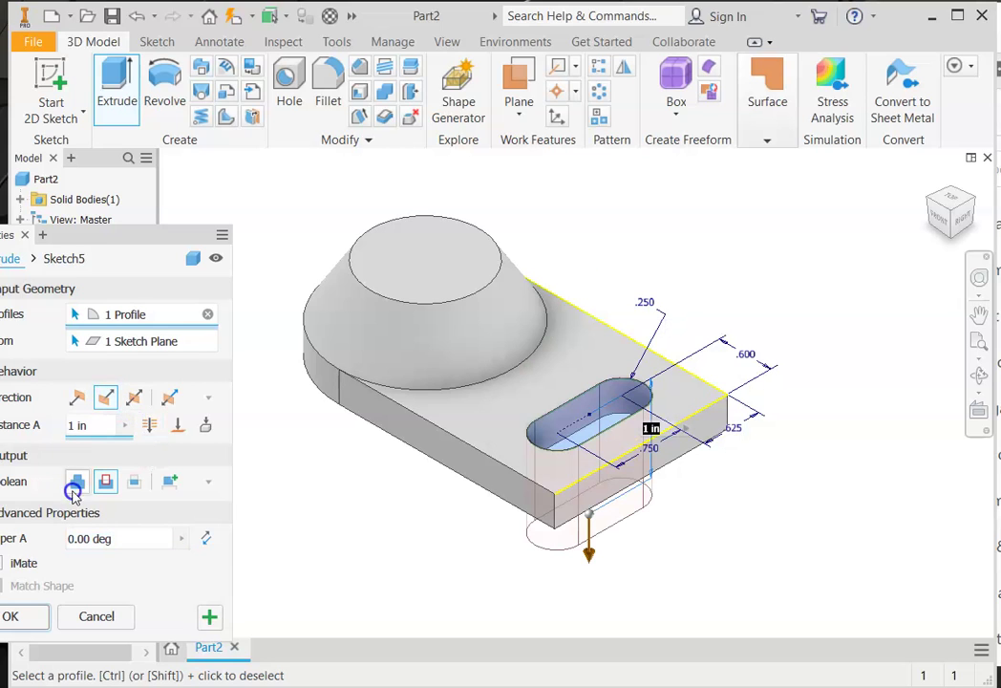
pyautogui.click(18, 616)
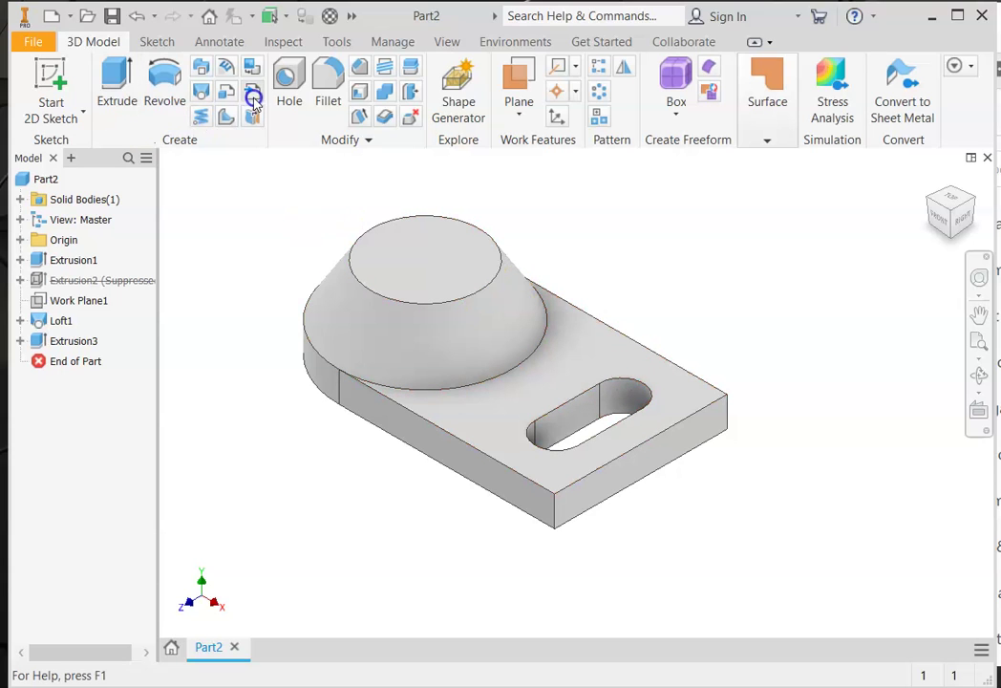
# - Fillet the plate's two square-end corner edges at a .25 radius, checking the drawing first
pyautogui.click(328, 90)
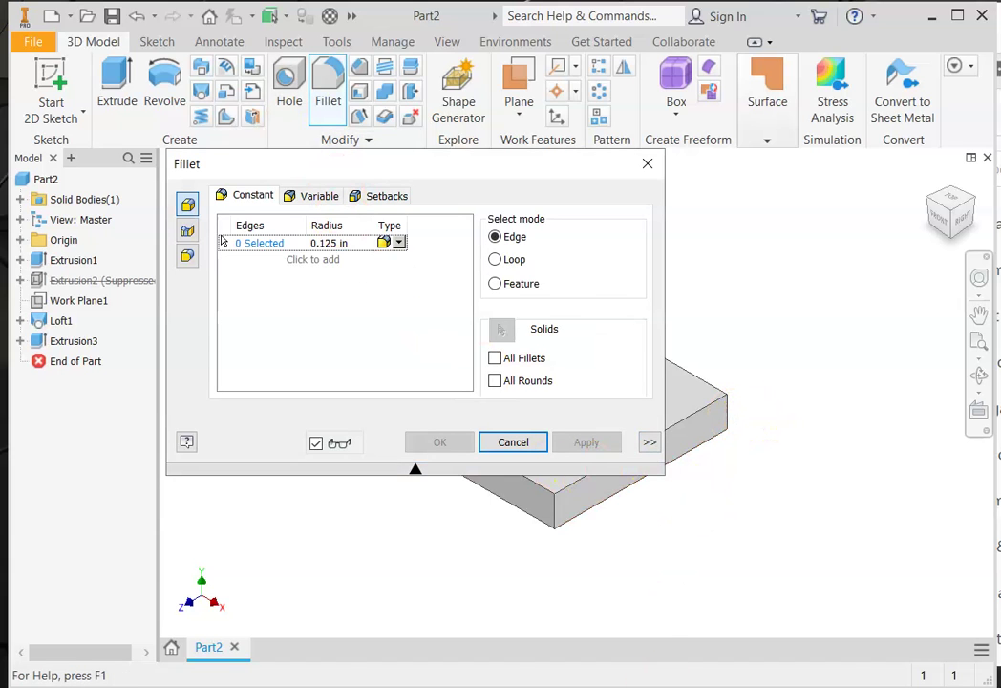
pyautogui.hotkey('alt', 'Tab')
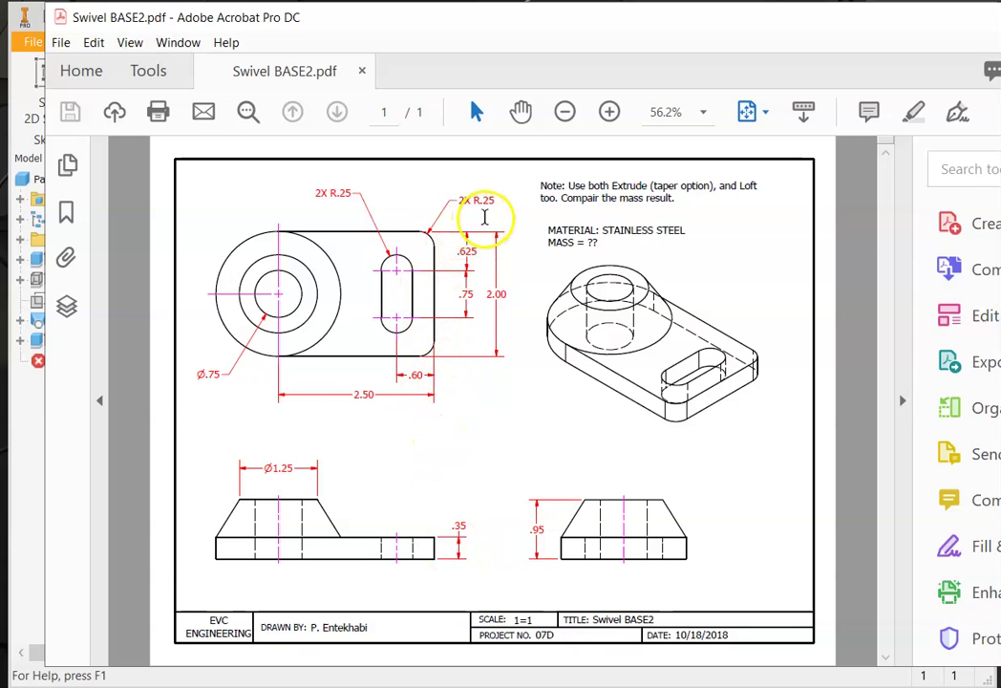
pyautogui.hotkey('alt', 'Tab')
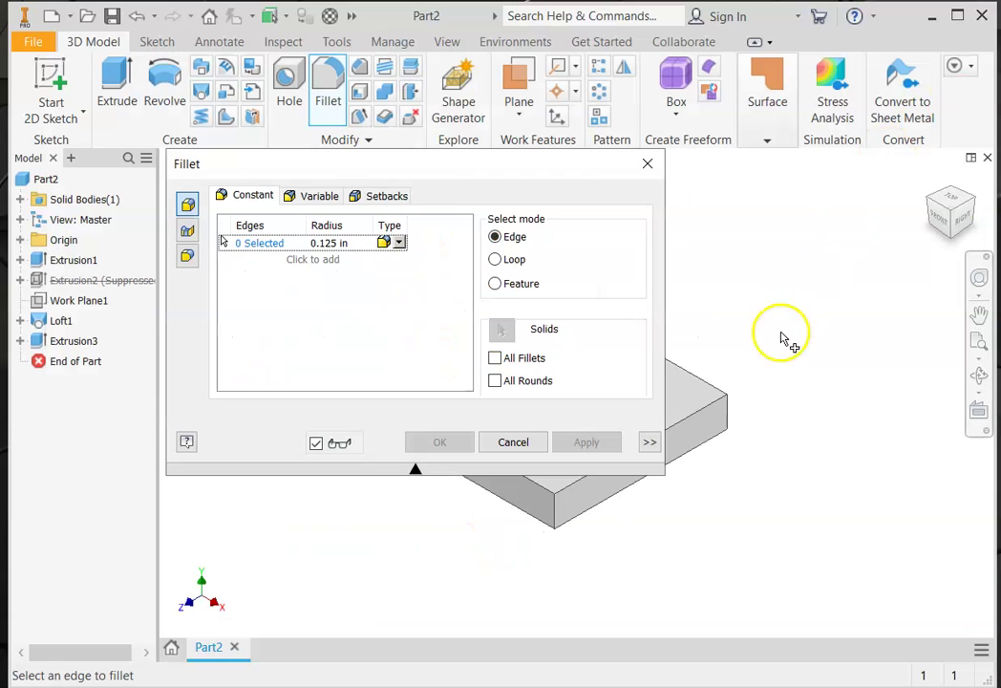
pyautogui.click(732, 411)
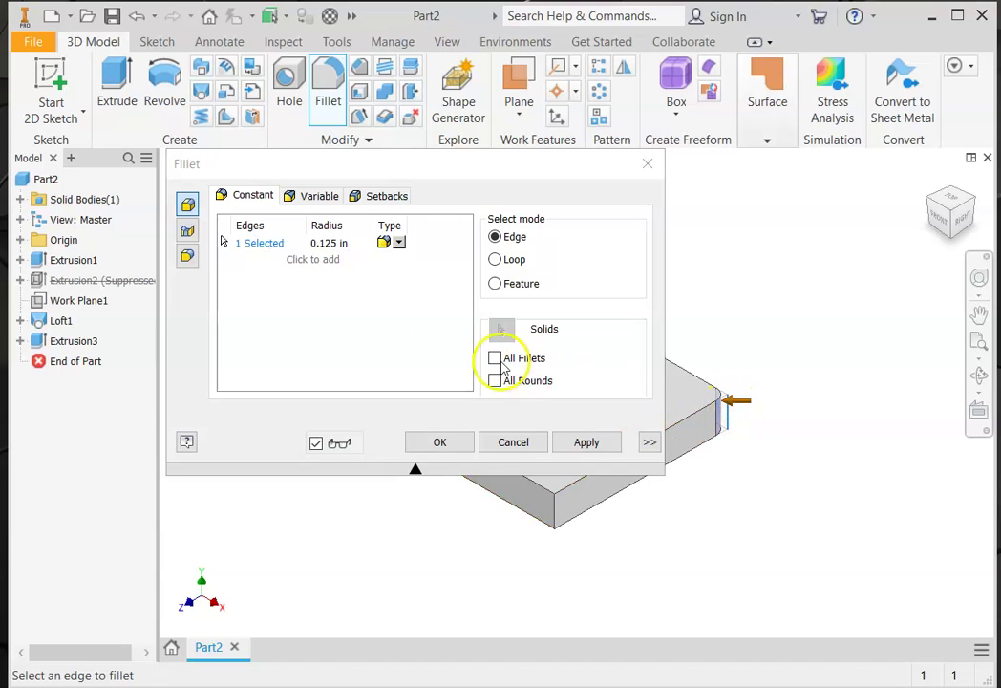
pyautogui.click(342, 241)
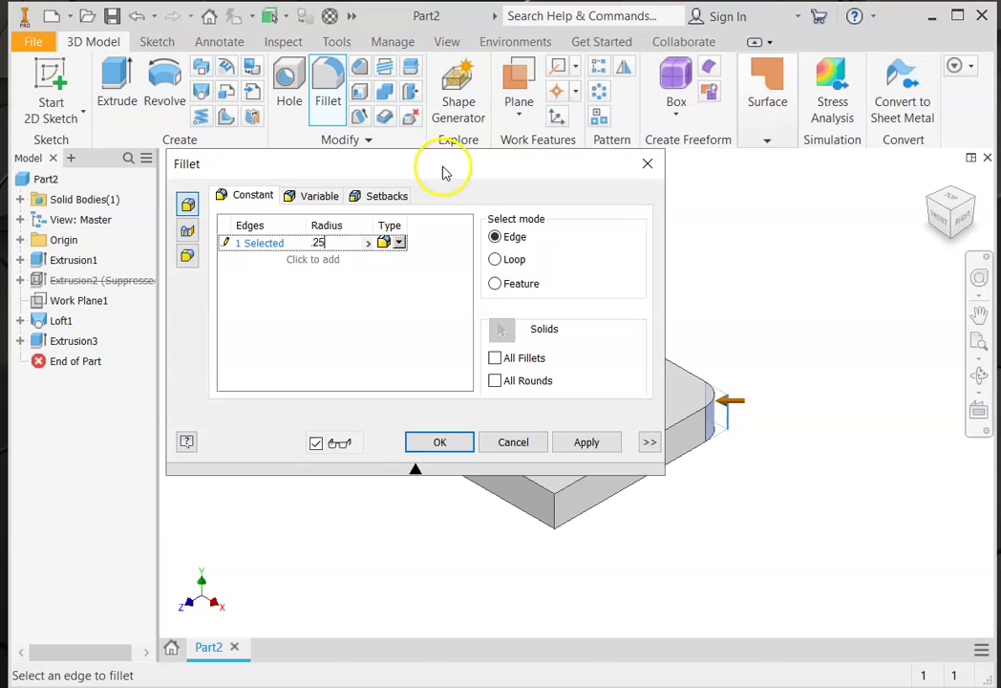
pyautogui.click(592, 441)
pyautogui.click(552, 516)
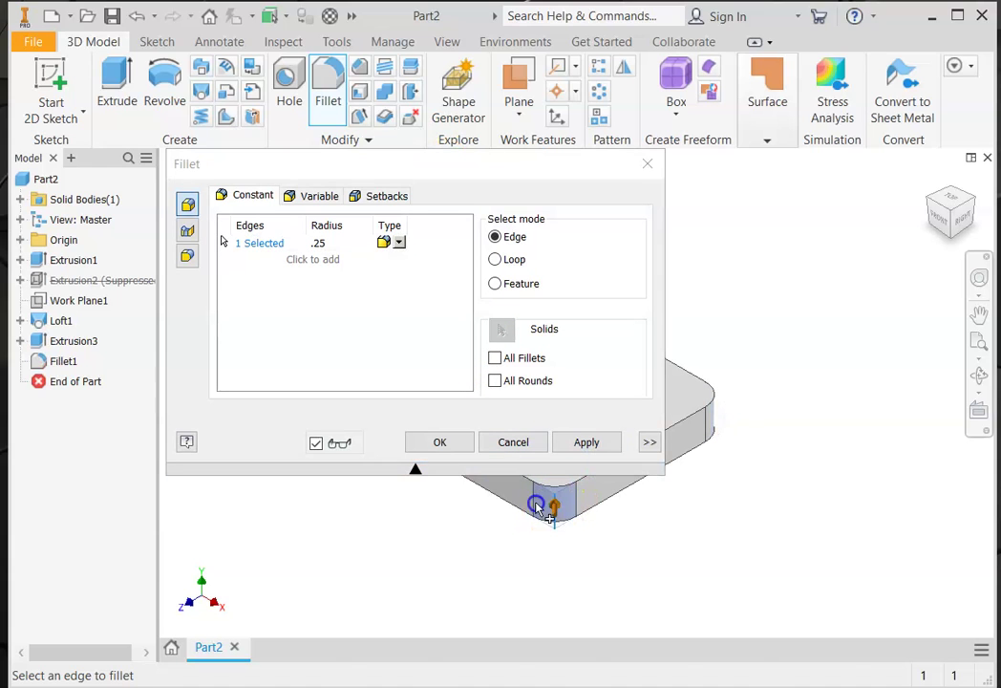
pyautogui.click(583, 441)
pyautogui.click(516, 443)
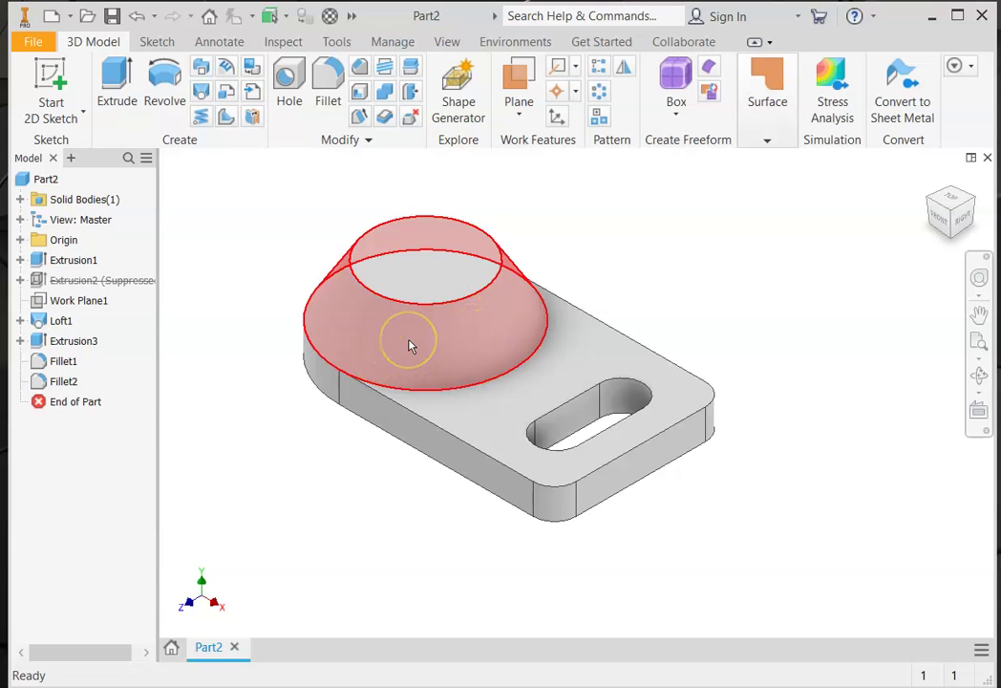
# - Expand the Origin folder in the Model browser and bring up the XZ Plane's context menu
pyautogui.moveTo(407, 345); pyautogui.dragTo(391, 363)
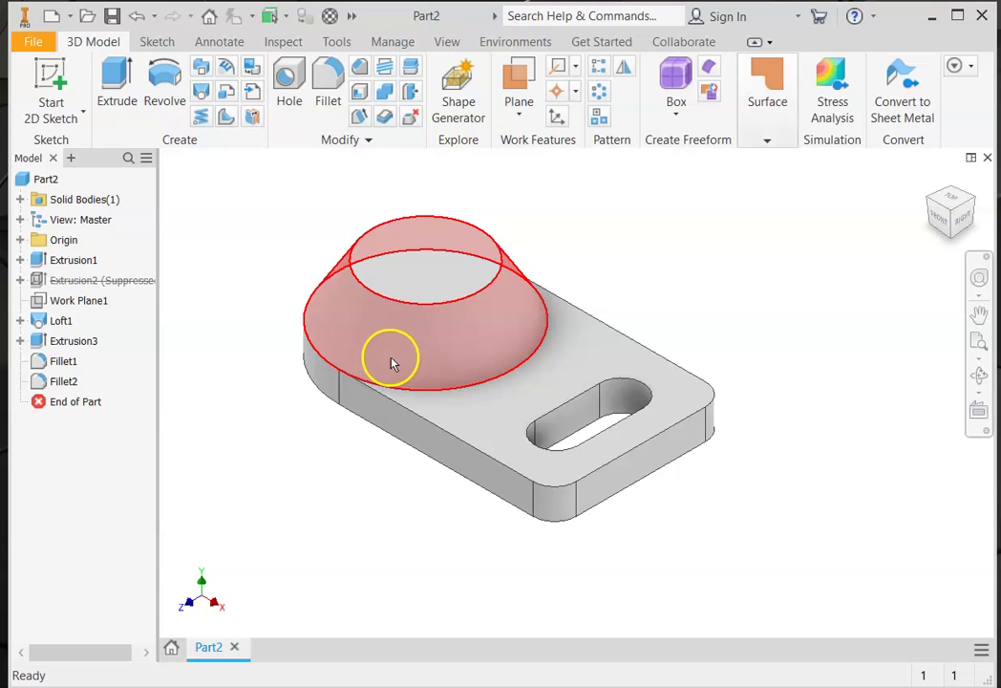
pyautogui.click(20, 243)
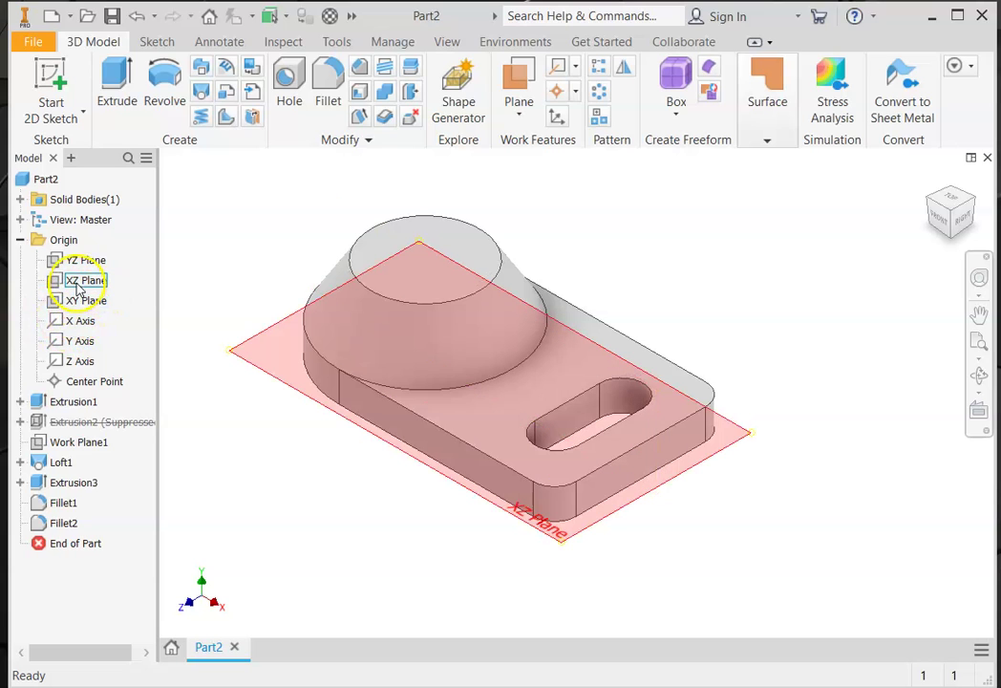
pyautogui.rightClick(78, 286)
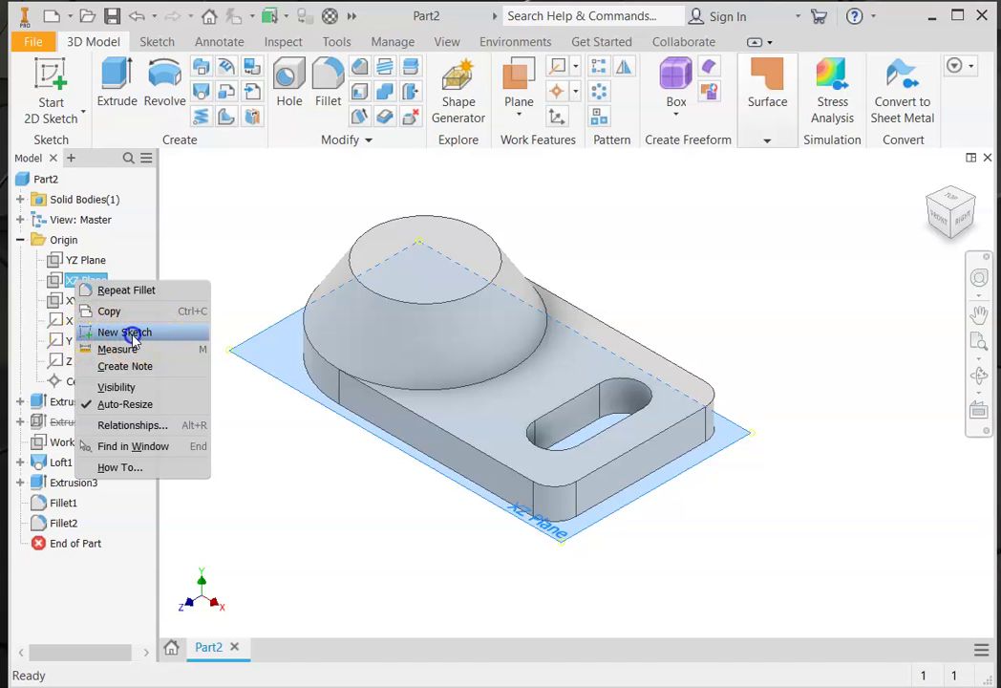
# - Start a sketch on the XZ Plane and place a center-point circle at the origin
pyautogui.click(134, 339)
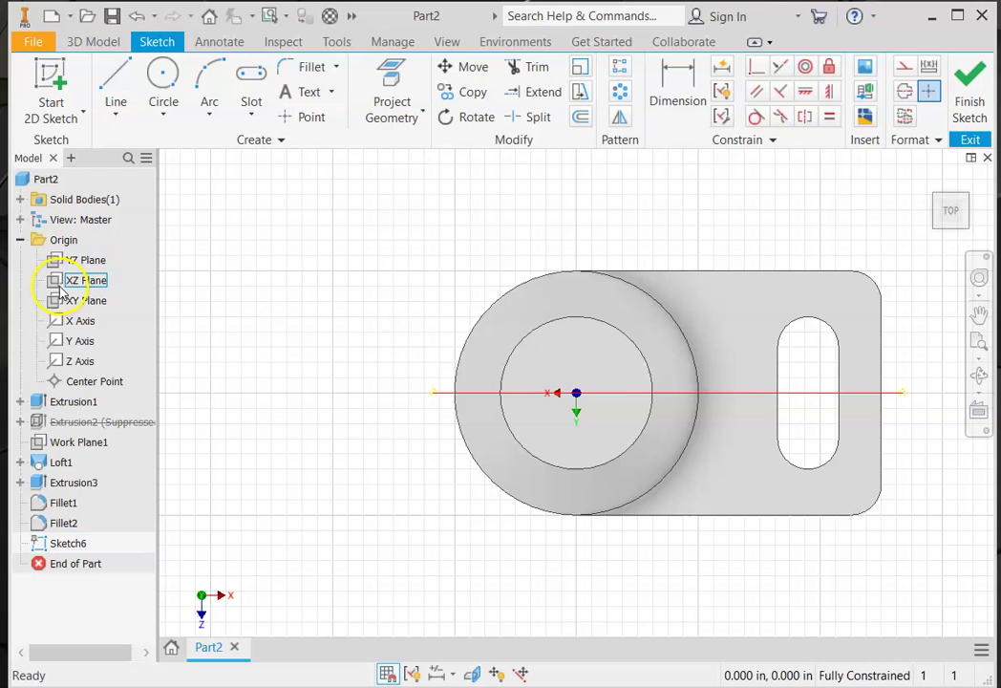
pyautogui.click(169, 117)
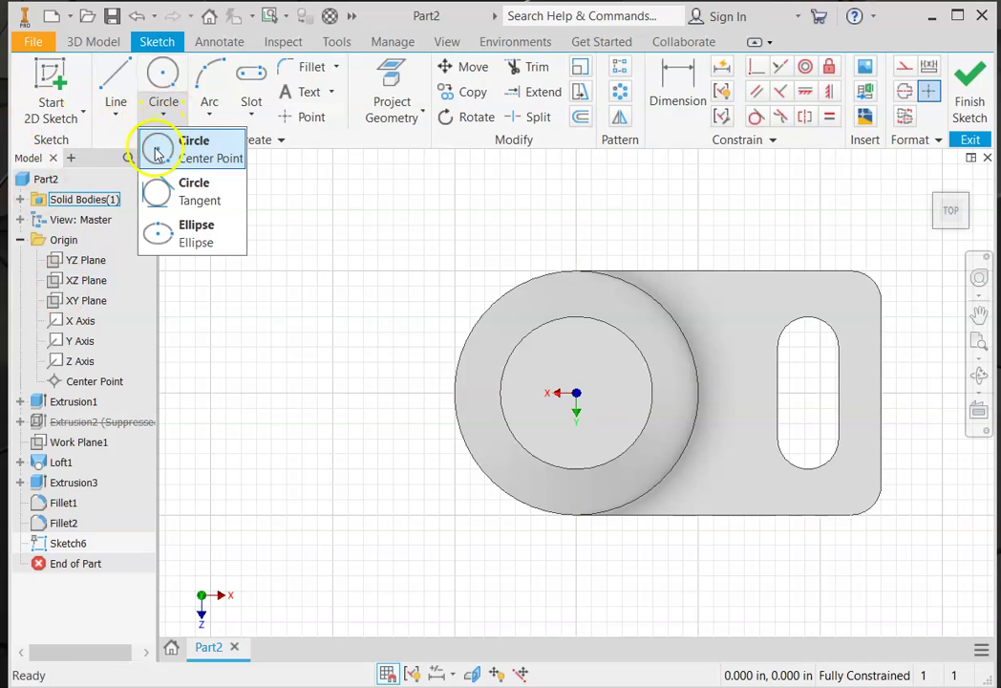
pyautogui.click(156, 146)
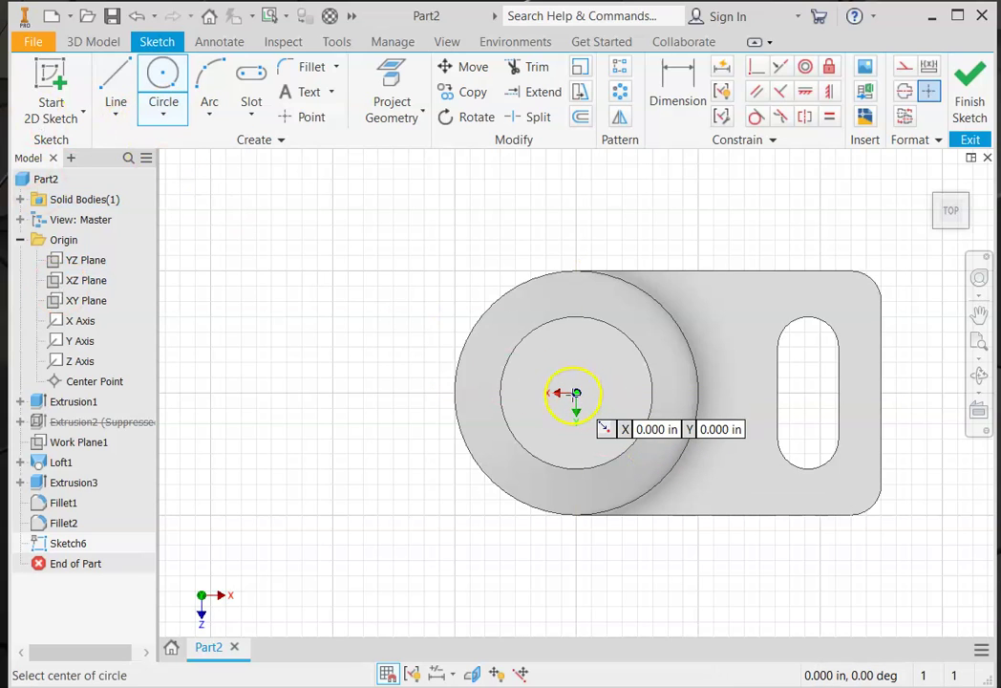
pyautogui.click(576, 393)
pyautogui.press('Escape')
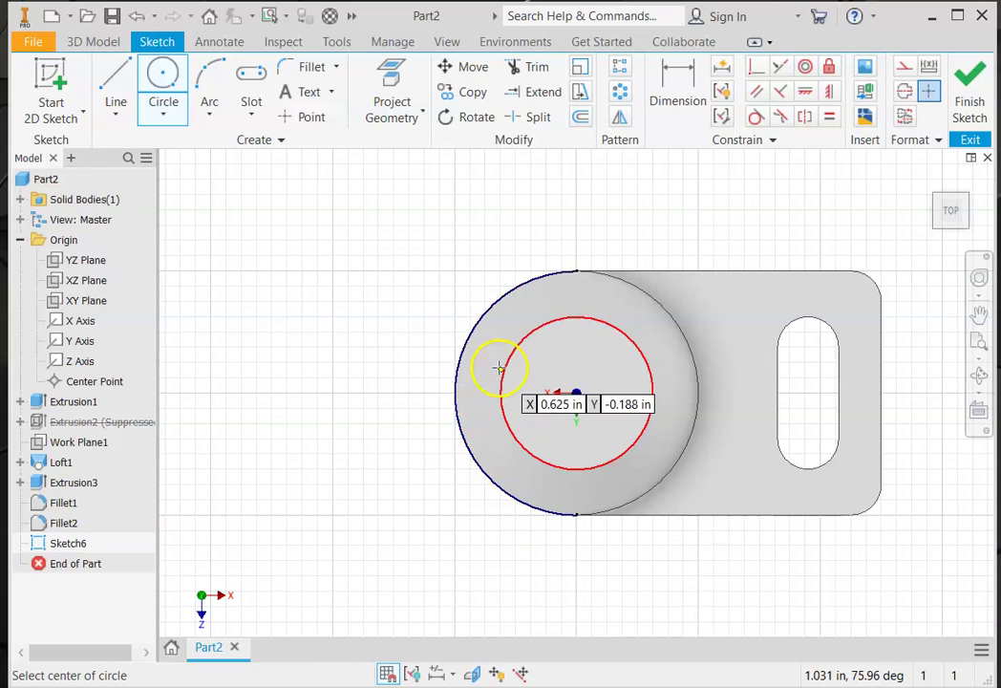
# - Switch the model's visual style to Wireframe
pyautogui.click(444, 43)
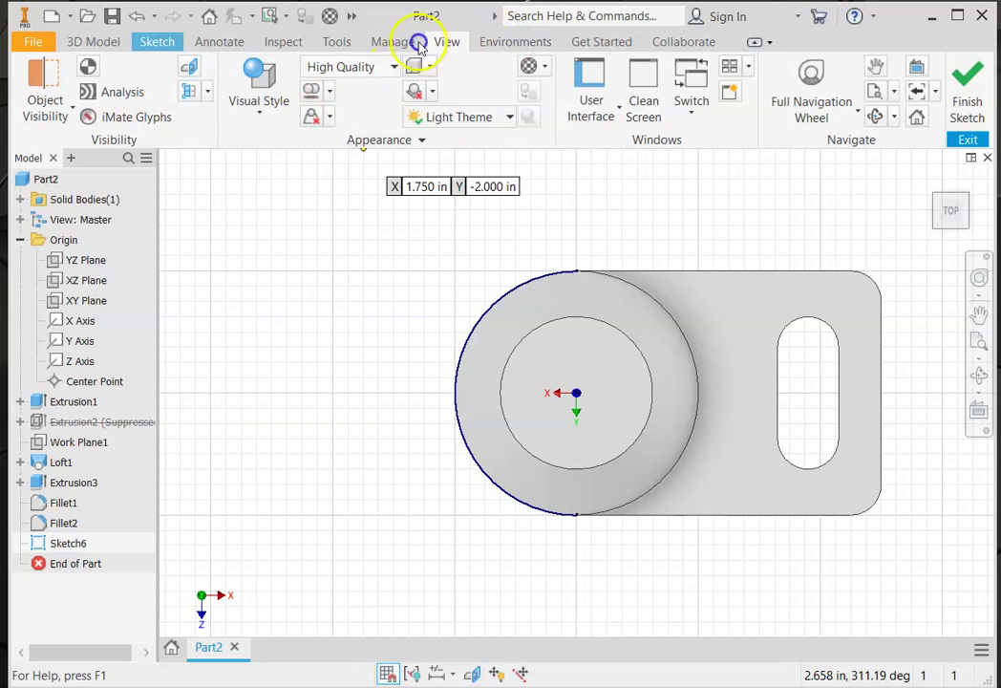
pyautogui.click(268, 111)
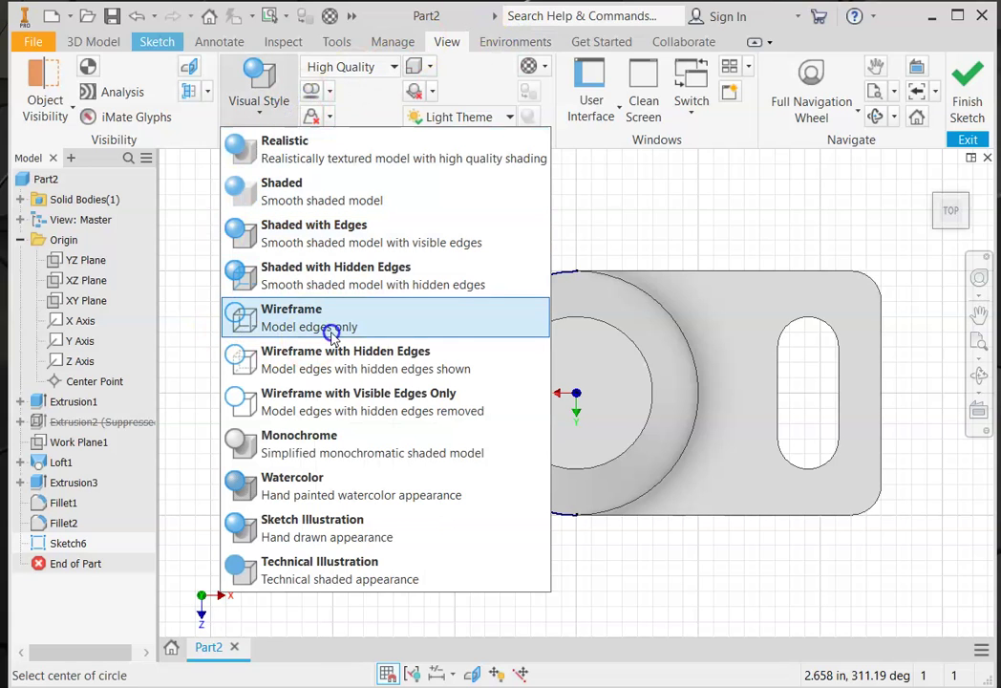
pyautogui.click(281, 325)
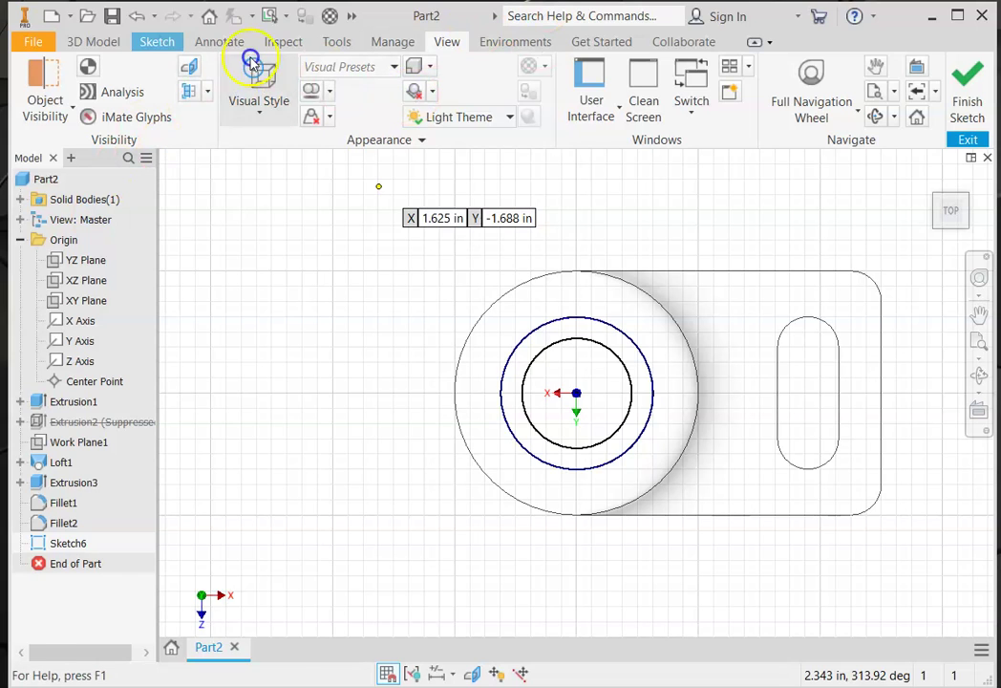
# - Dimension the inner circle to .75 diameter per the Swivel BASE2 drawing and finish the sketch
pyautogui.click(119, 46)
pyautogui.click(146, 41)
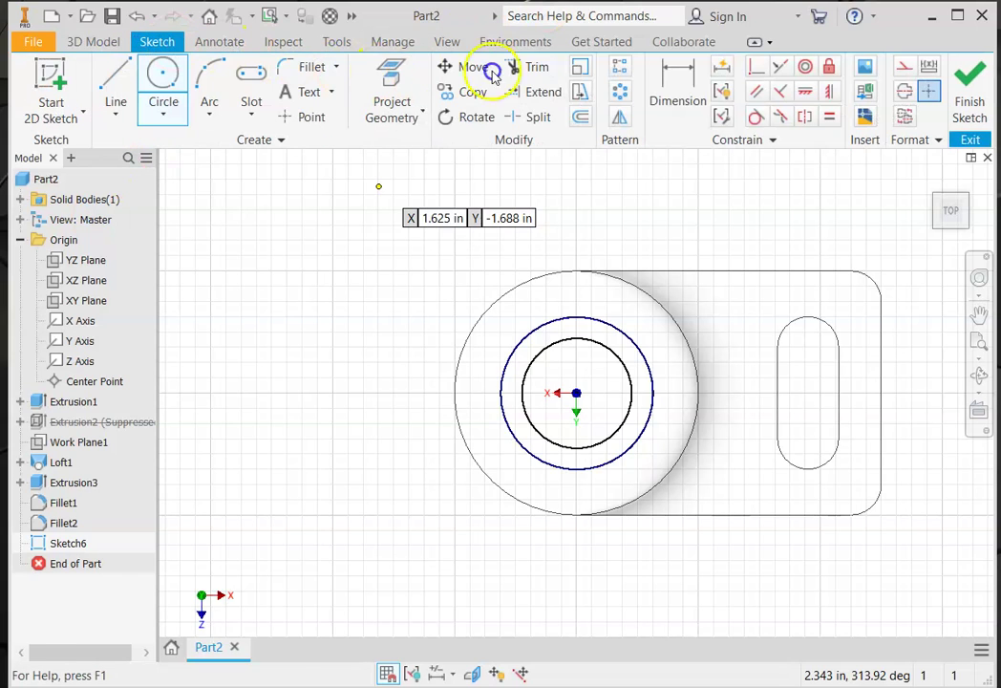
pyautogui.click(673, 77)
pyautogui.click(589, 341)
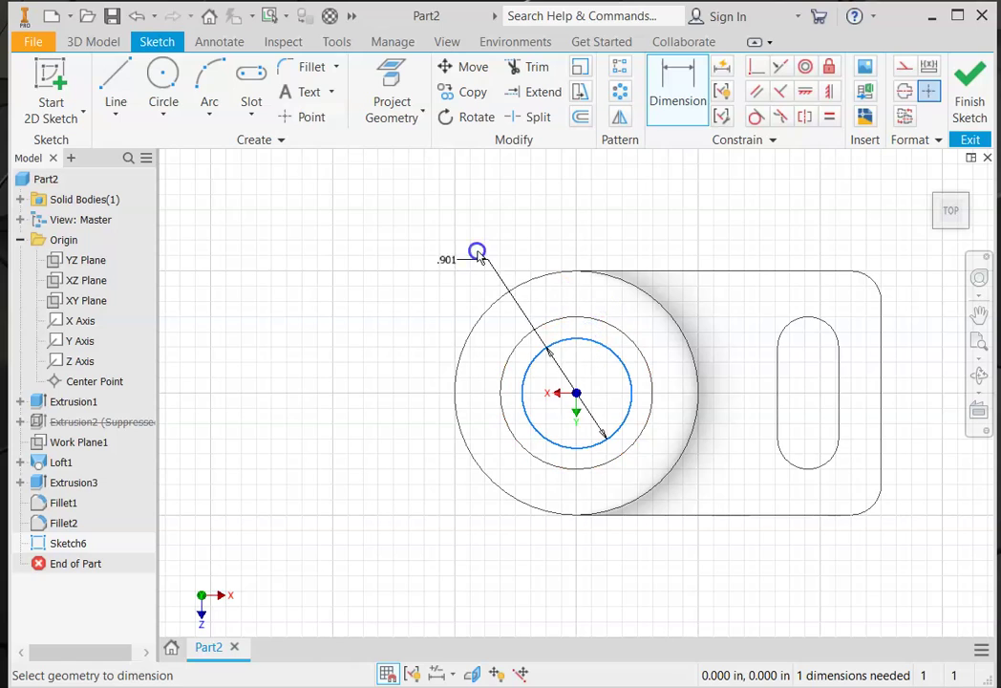
pyautogui.click(473, 235)
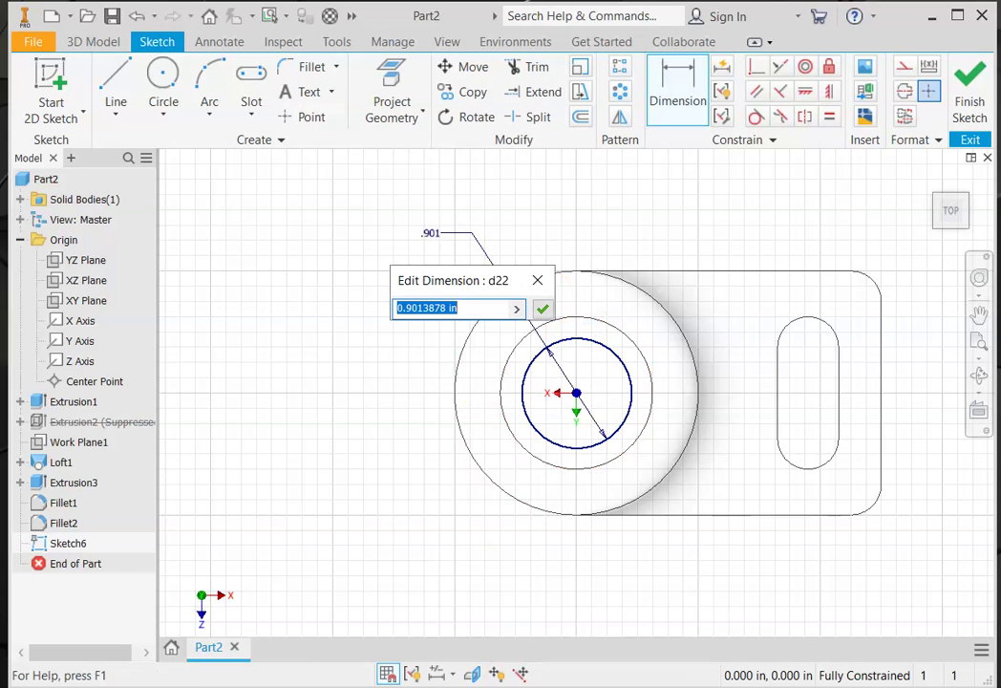
pyautogui.moveTo(488, 686)
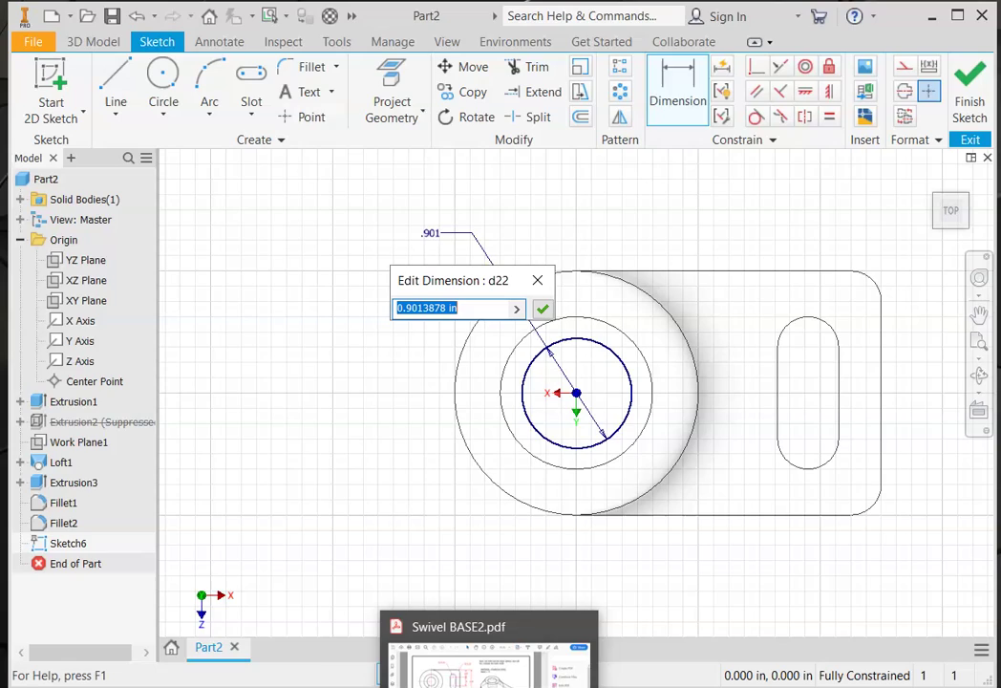
pyautogui.click(488, 680)
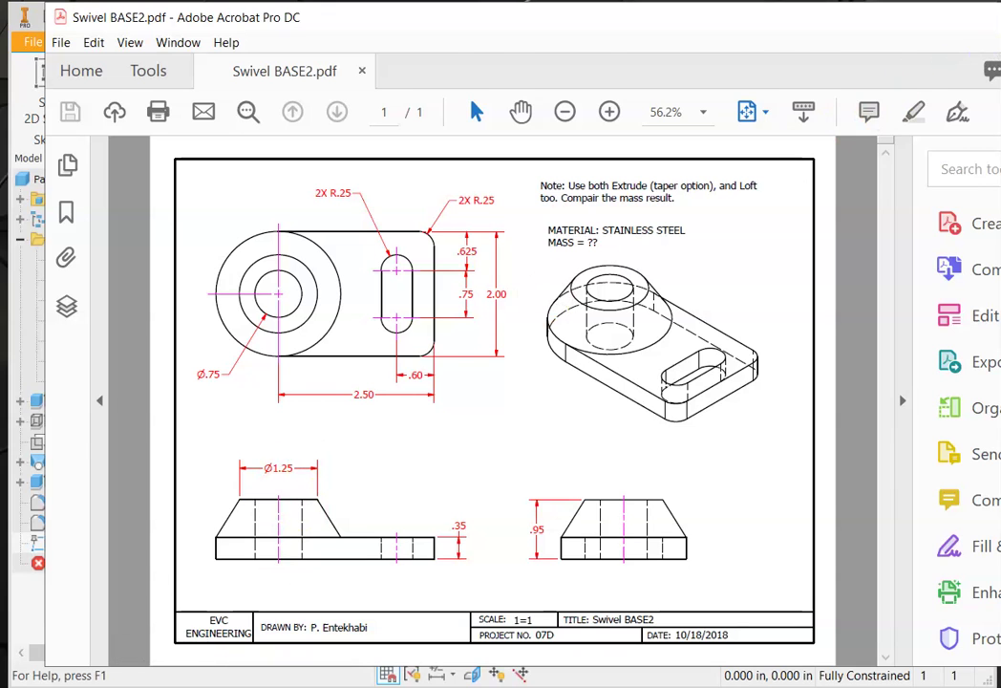
pyautogui.hotkey('alt', 'Tab')
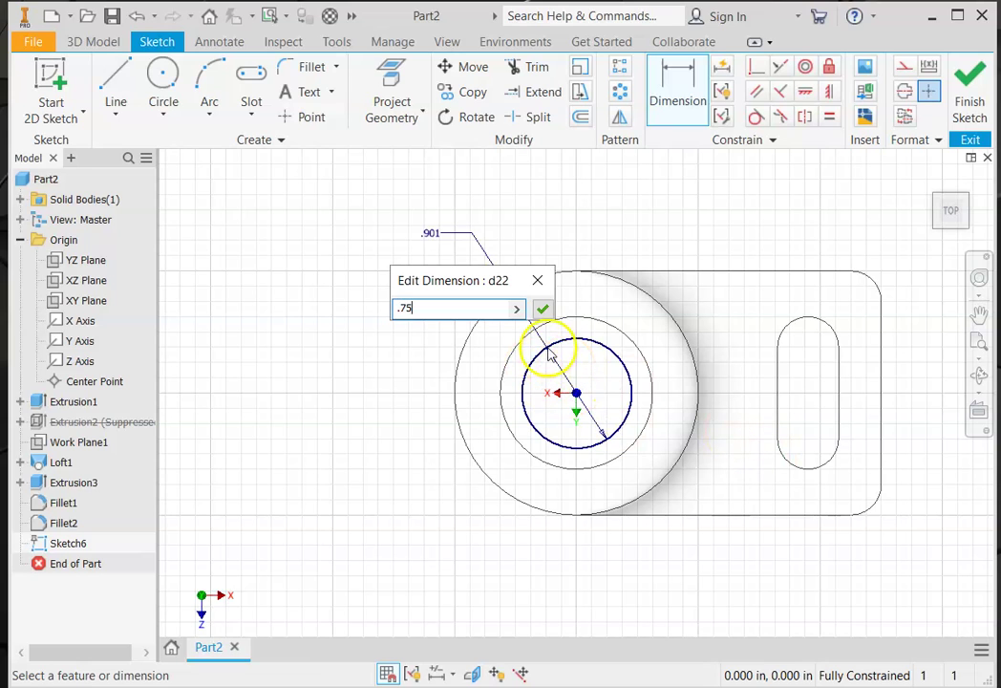
pyautogui.click(544, 313)
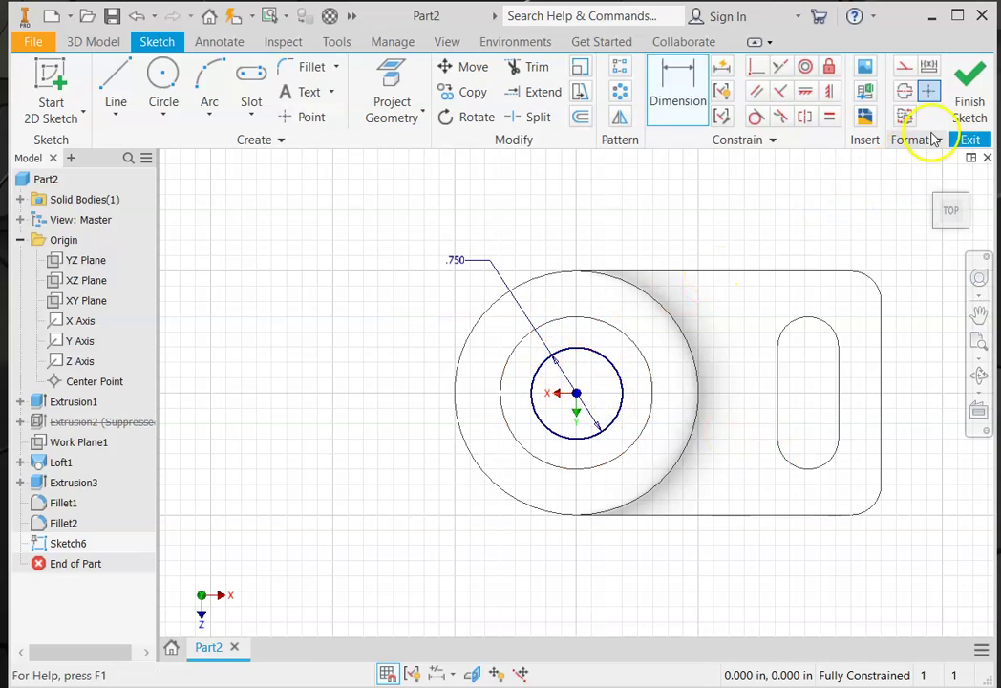
pyautogui.click(967, 107)
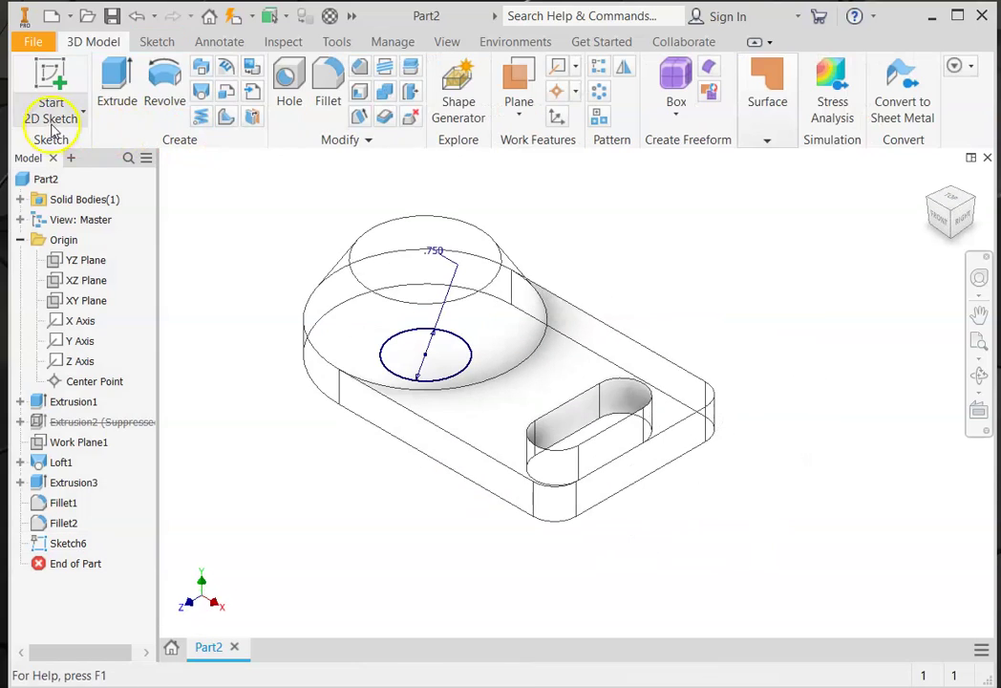
# - Extrude the .750 circle as a cut into the boss, trying Through All before a fixed distance
pyautogui.click(116, 95)
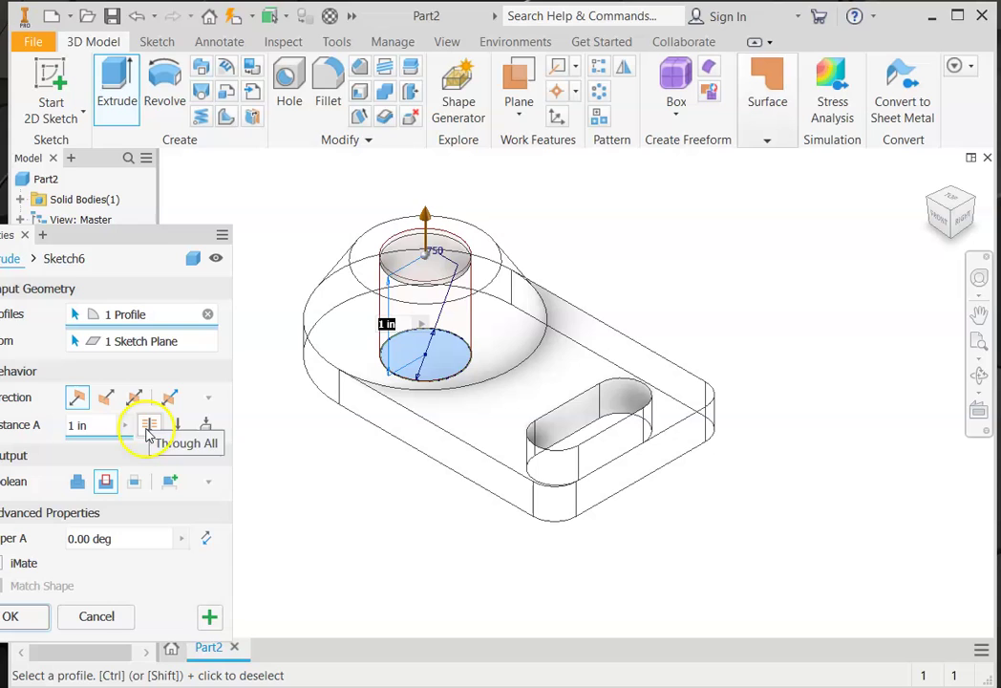
pyautogui.click(149, 426)
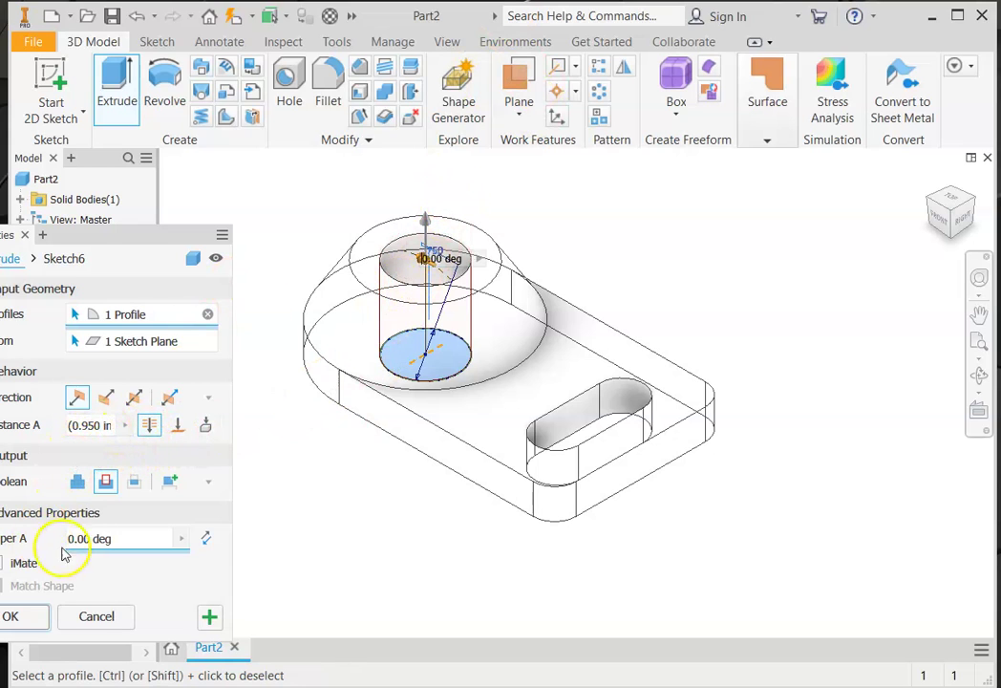
pyautogui.click(148, 425)
pyautogui.click(12, 617)
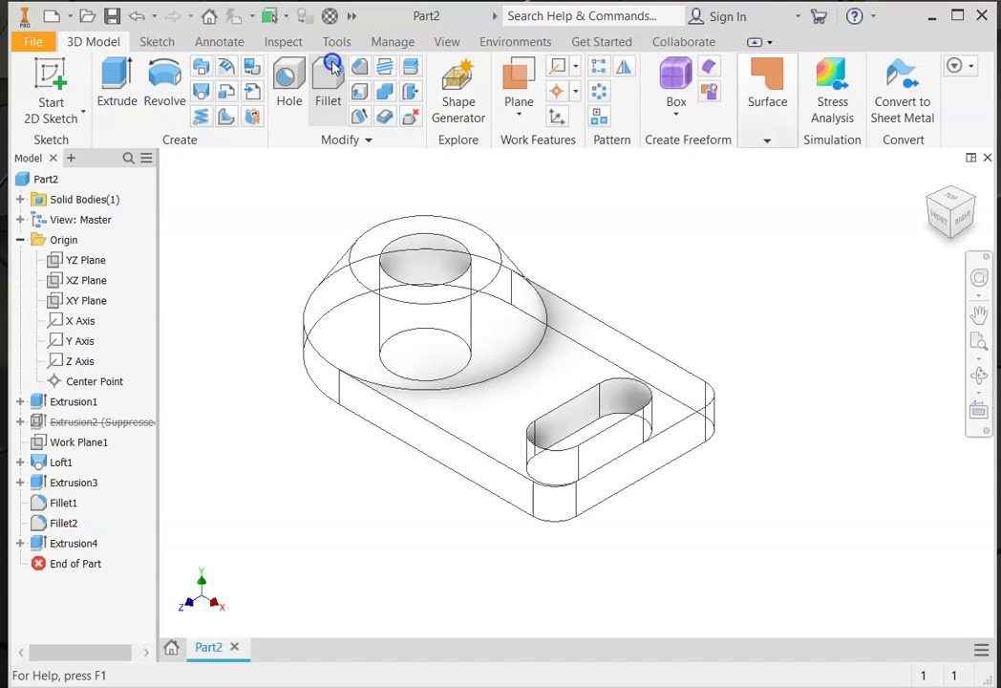
# - Set the visual style to Shaded with Edges
pyautogui.click(446, 46)
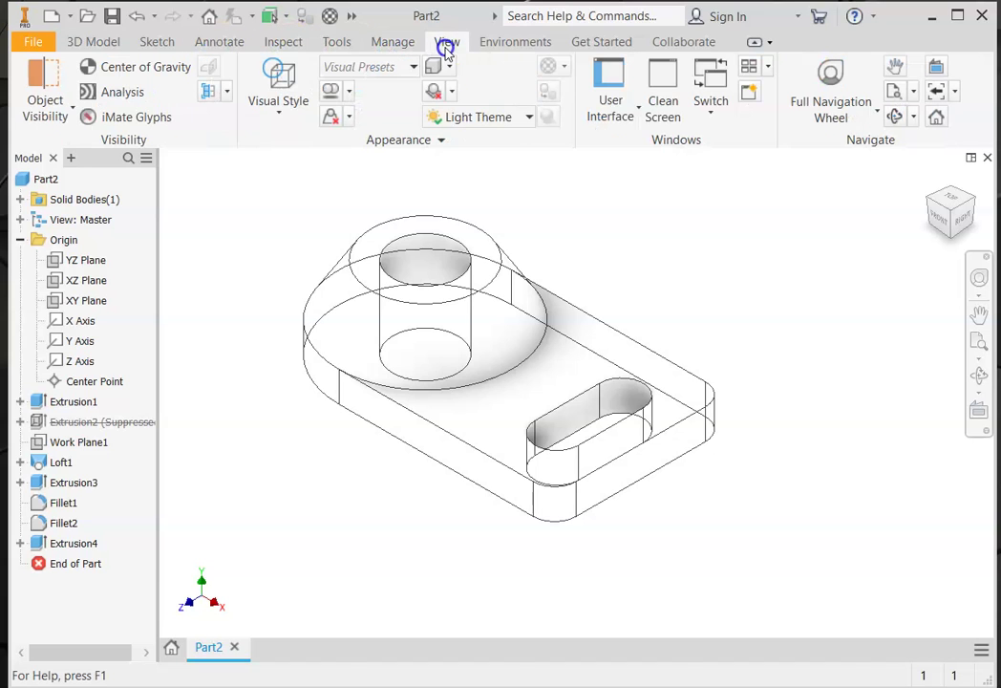
pyautogui.click(279, 124)
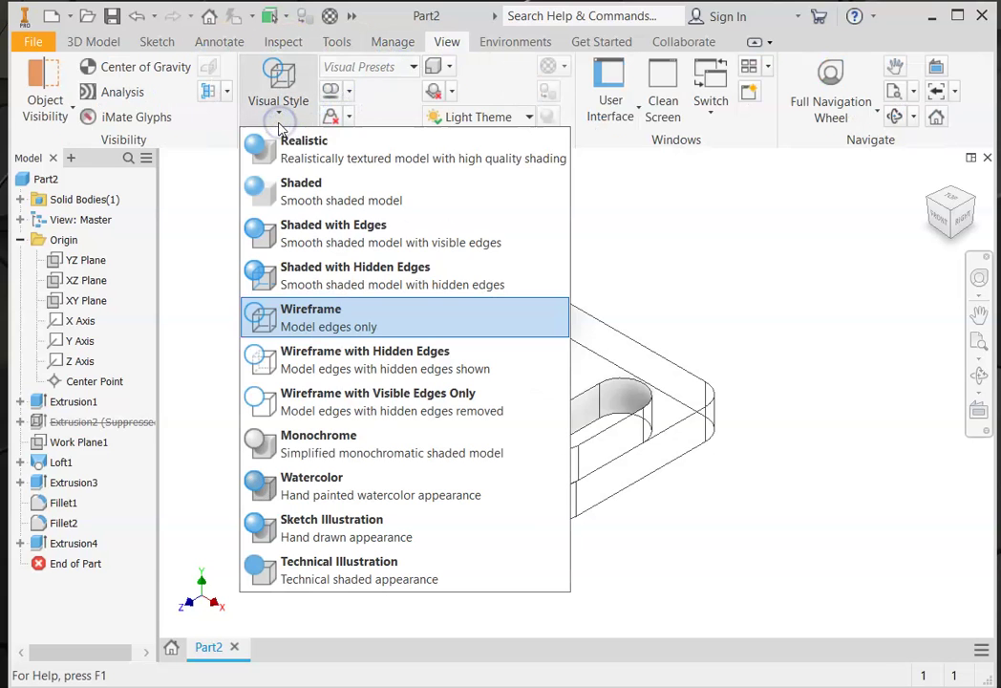
pyautogui.click(336, 234)
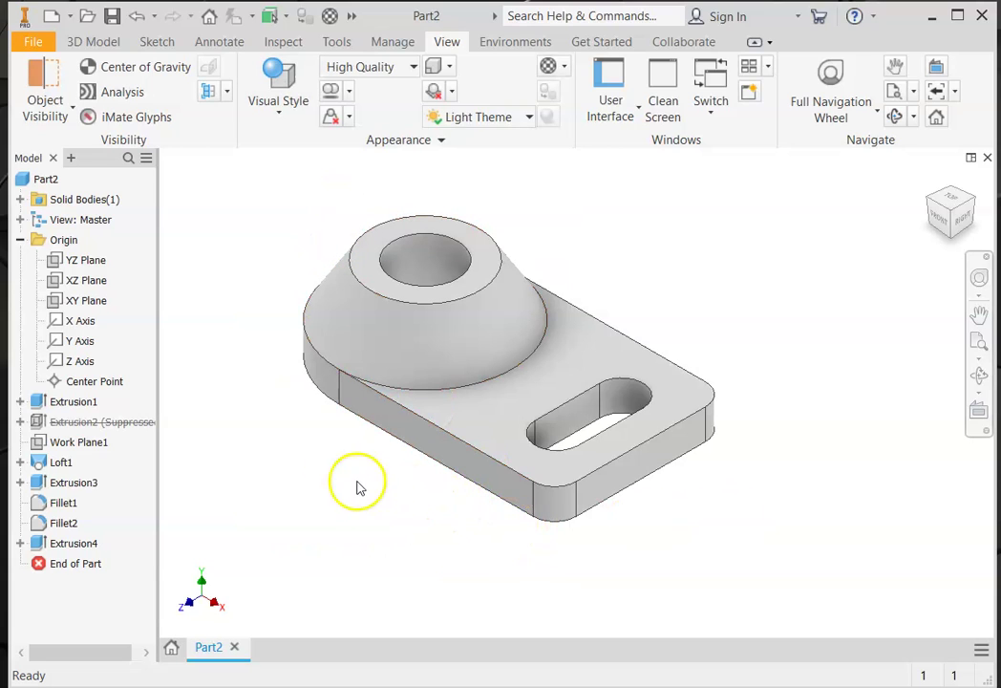
# - Try unsuppressing Extrusion2, then cancel the error so it stays suppressed
pyautogui.moveTo(110, 440)
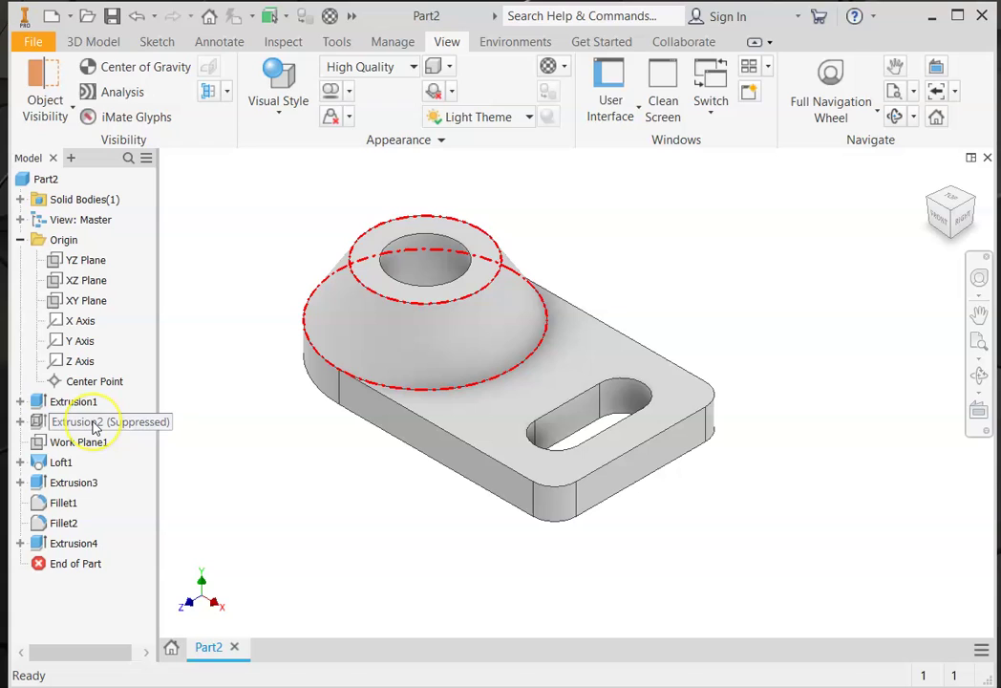
pyautogui.rightClick(95, 424)
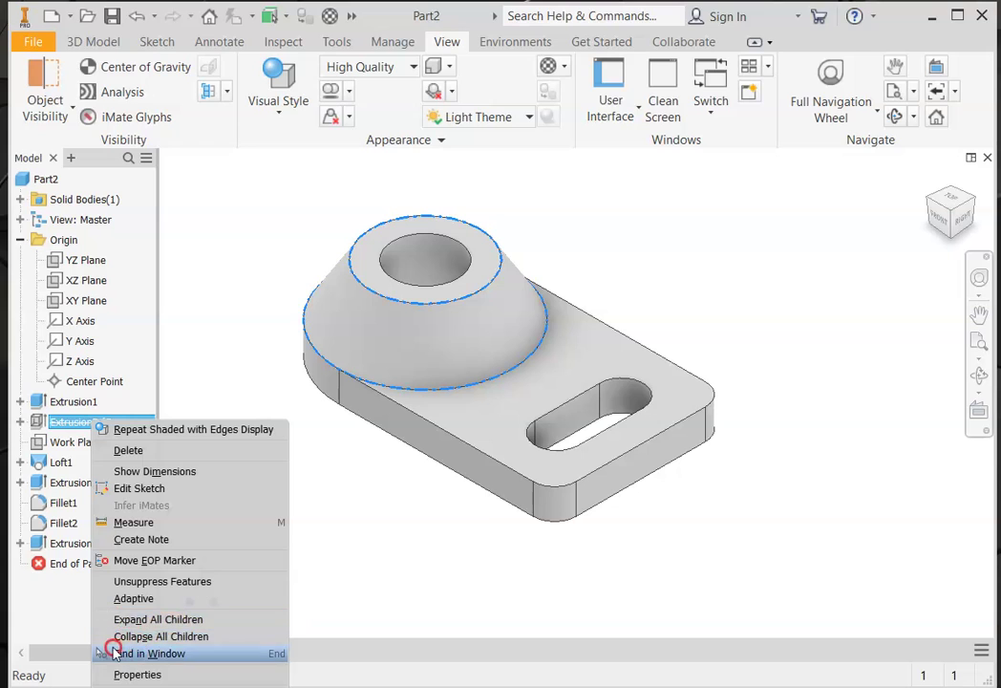
pyautogui.click(112, 581)
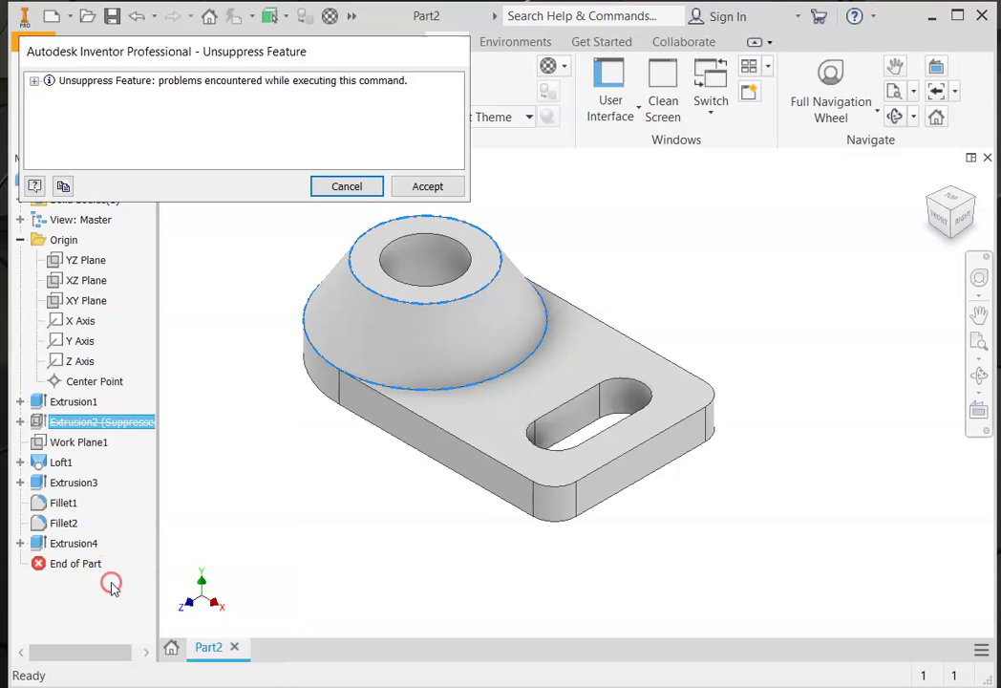
pyautogui.click(350, 185)
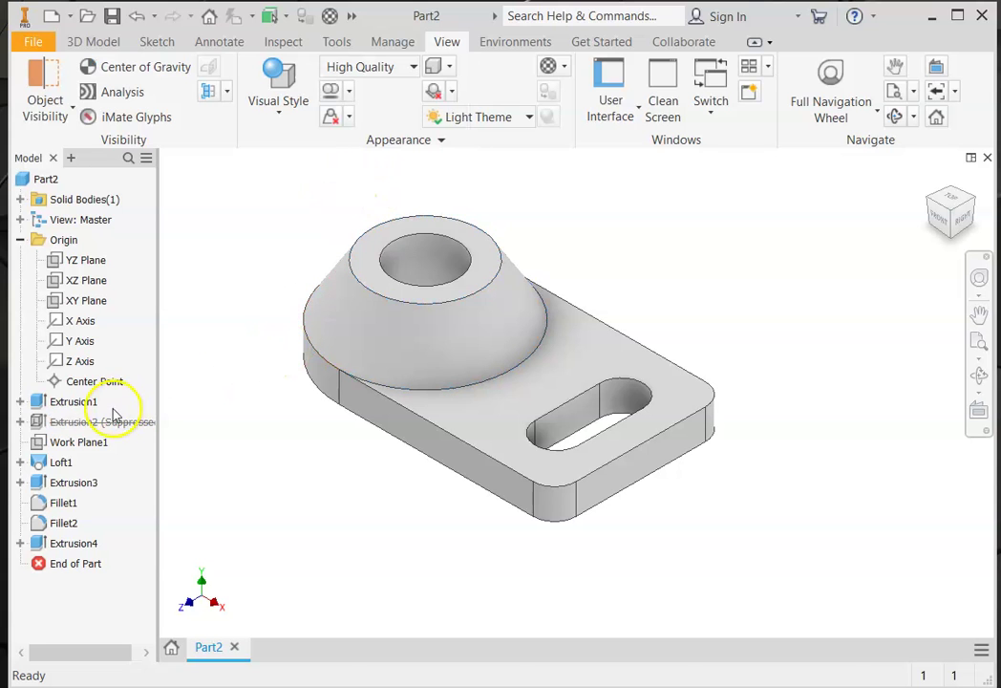
# - Suppress Loft1 to remove the lofted cone
pyautogui.click(75, 403)
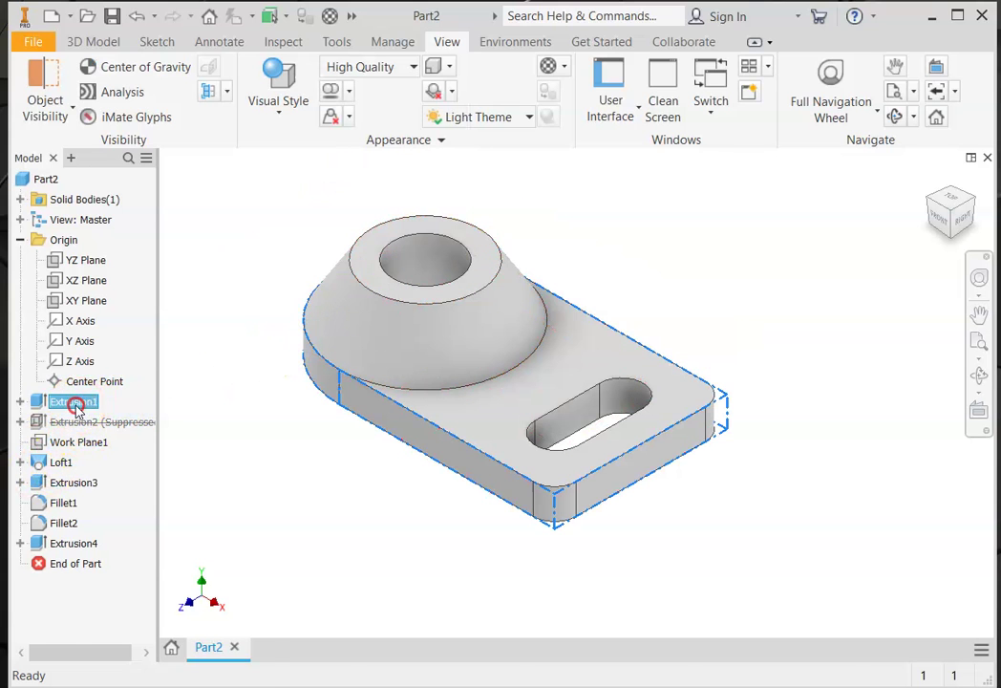
pyautogui.rightClick(75, 406)
pyautogui.press('Escape')
pyautogui.press('Escape')
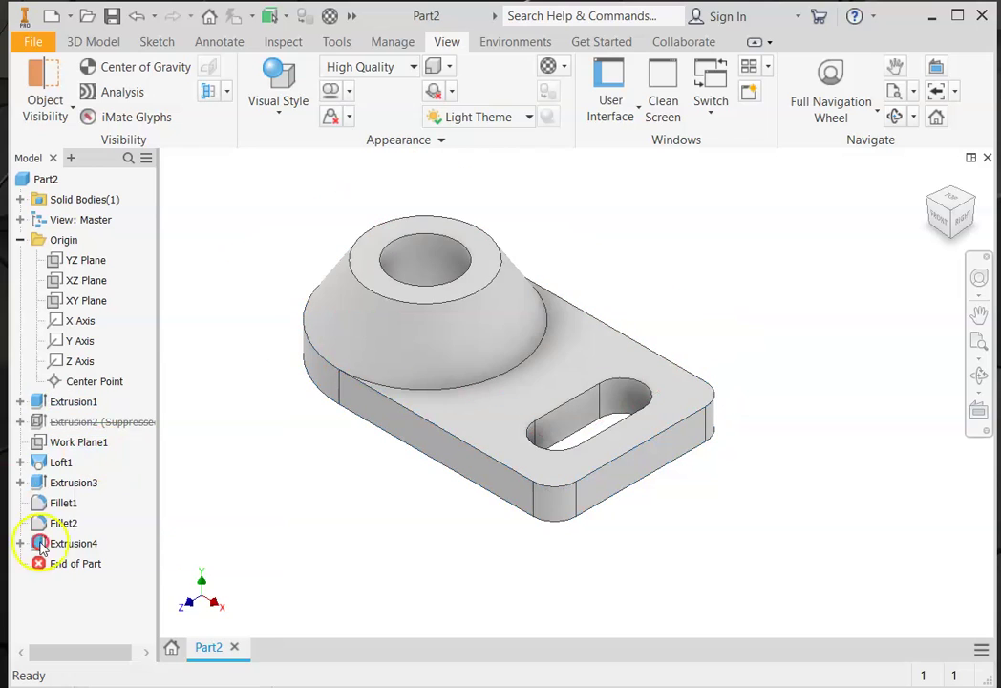
pyautogui.moveTo(40, 547); pyautogui.dragTo(54, 463)
pyautogui.moveTo(55, 464); pyautogui.dragTo(55, 463, button='right')
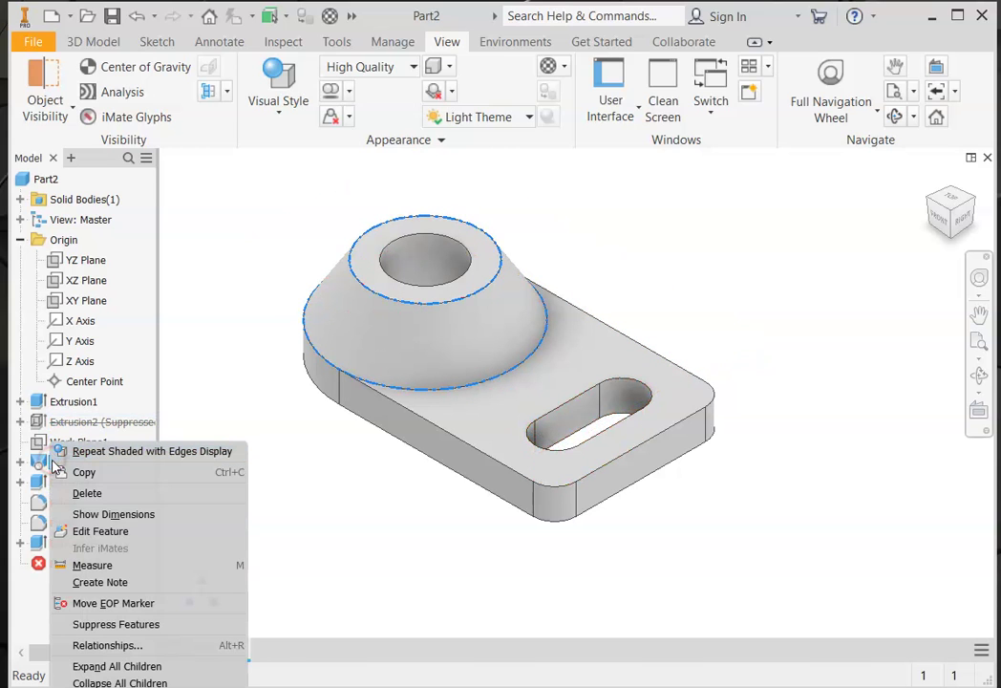
pyautogui.click(110, 631)
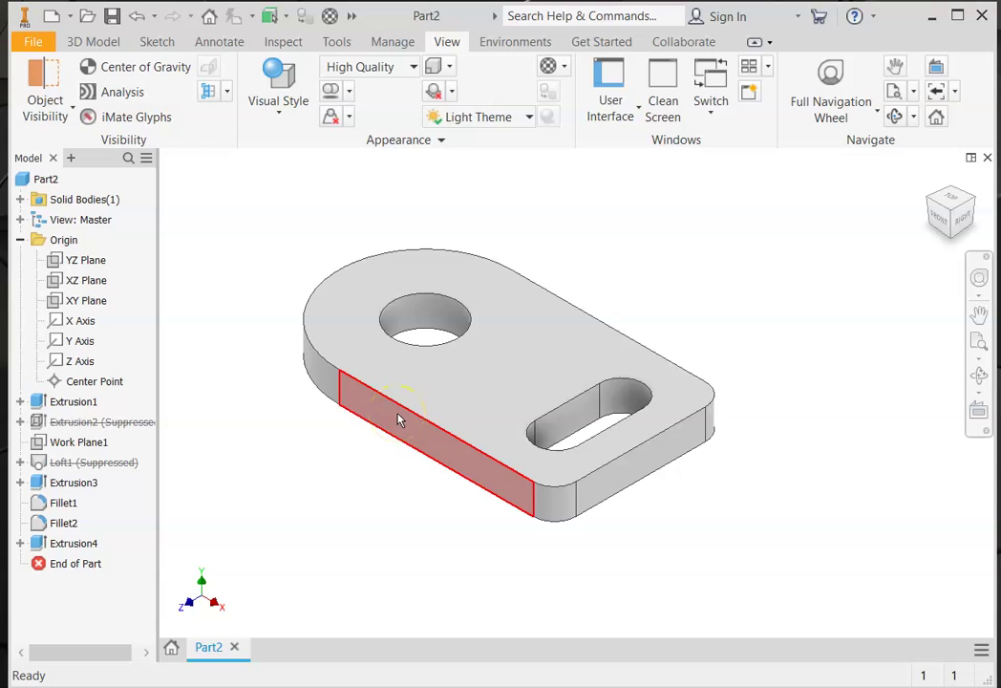
# - Unsuppress Extrusion2 to restore the tapered extruded boss
pyautogui.click(425, 441)
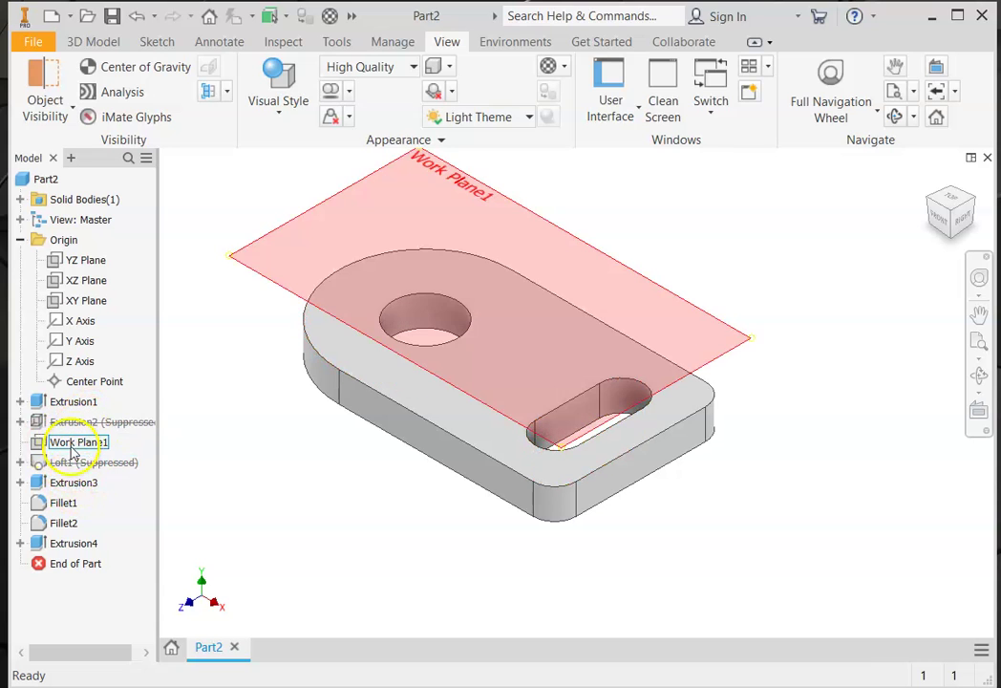
pyautogui.rightClick(85, 424)
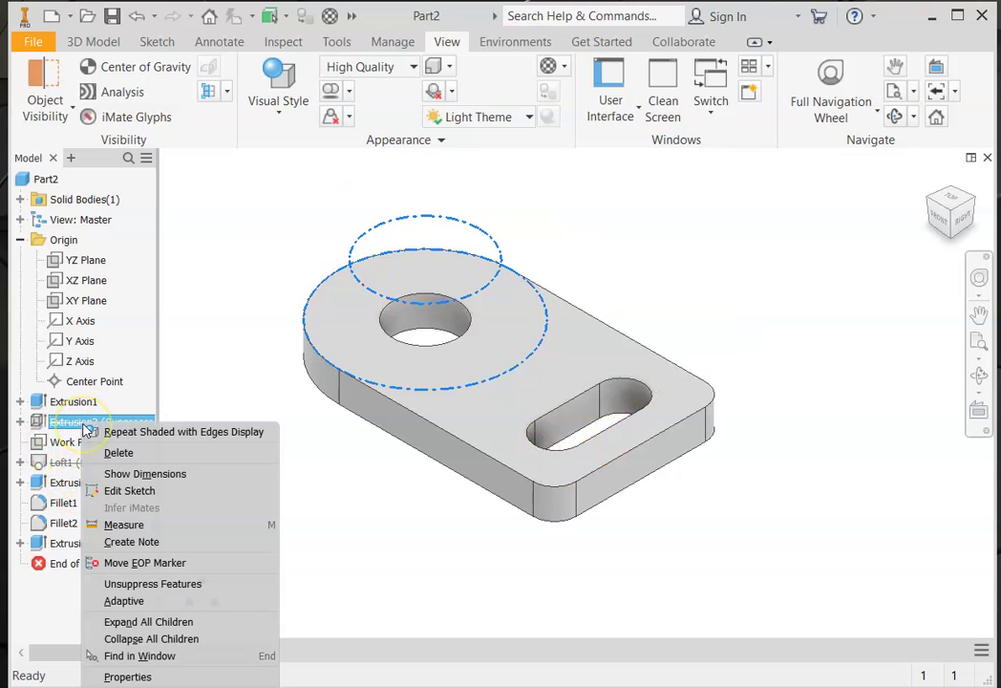
pyautogui.click(111, 584)
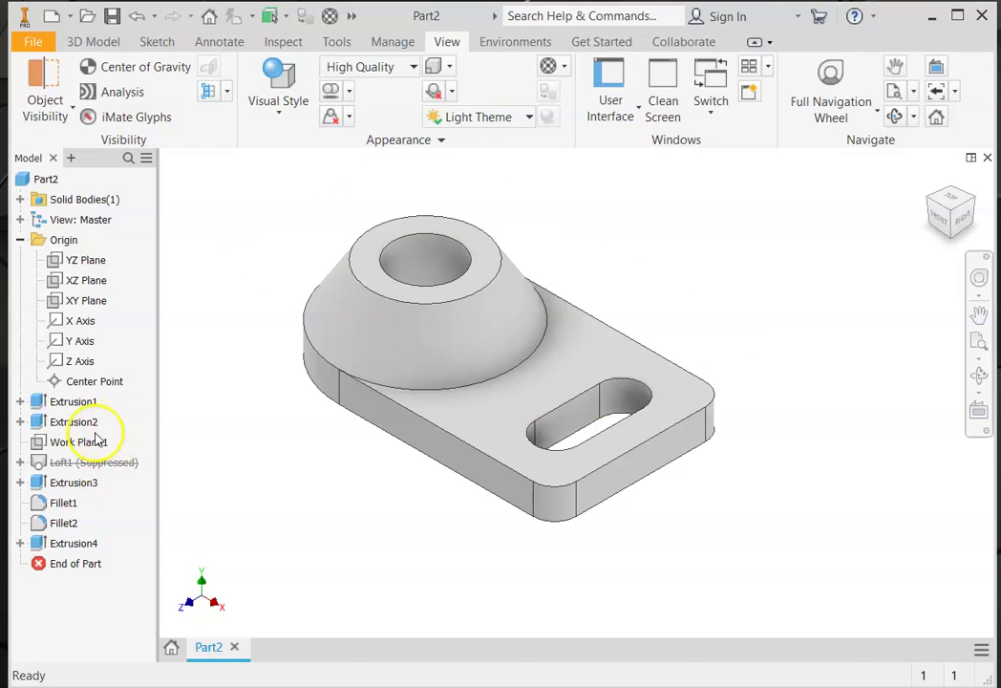